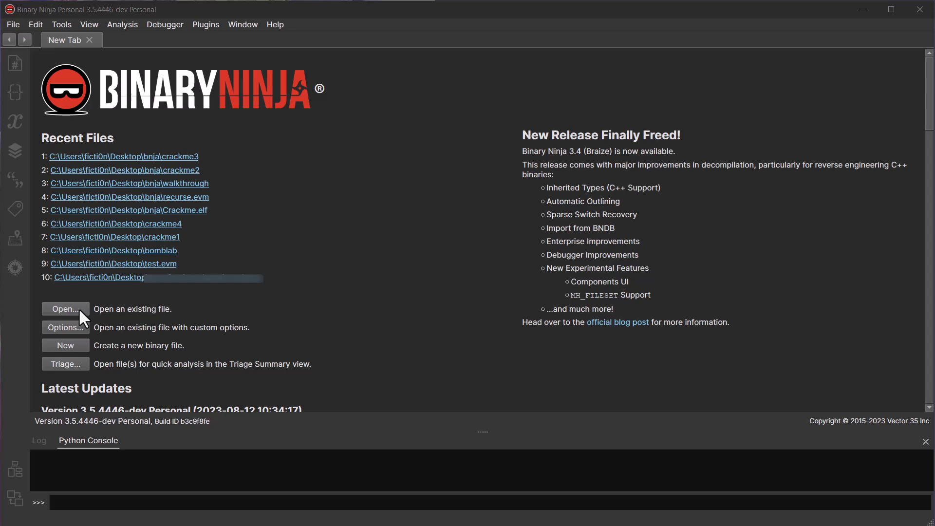
Step: Open the walkthrough binary from the bnja folder with custom options, keeping x86_64 as its architecture
left_click(65, 327)
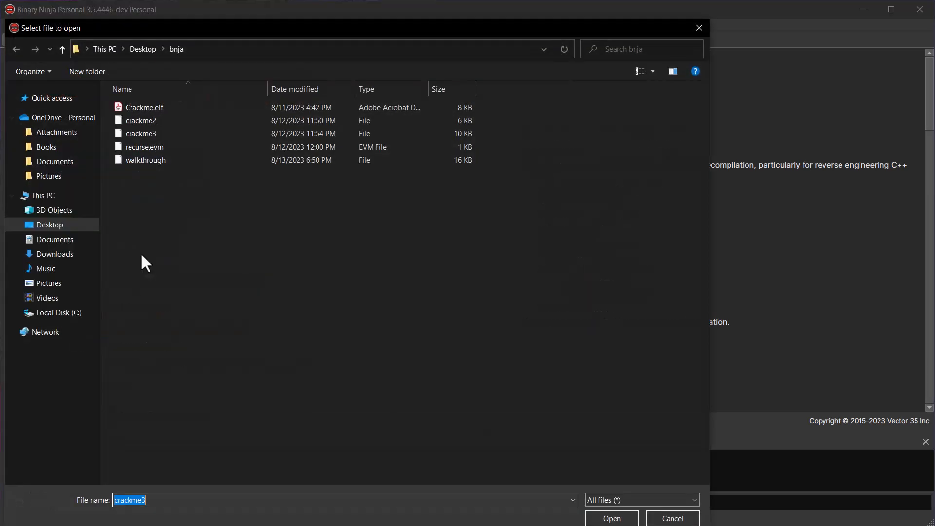
double_click(144, 165)
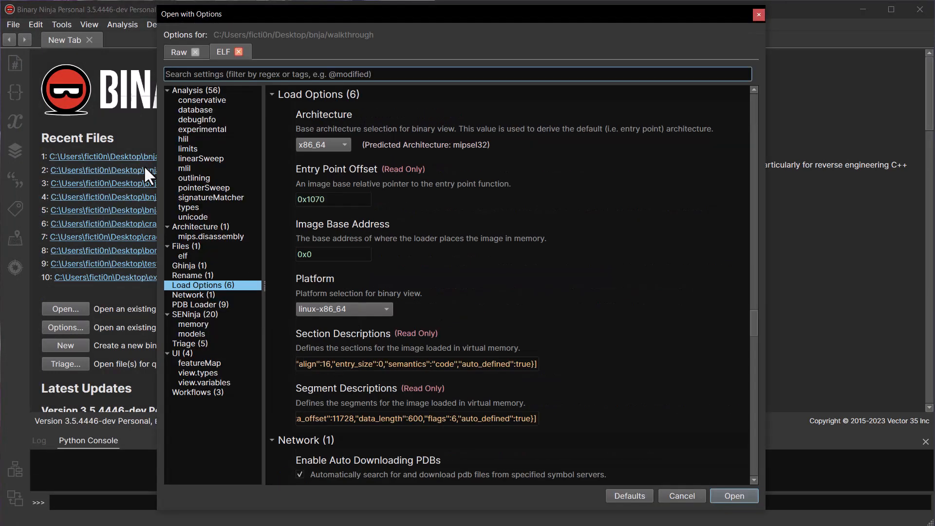
left_click(310, 146)
left_click(310, 142)
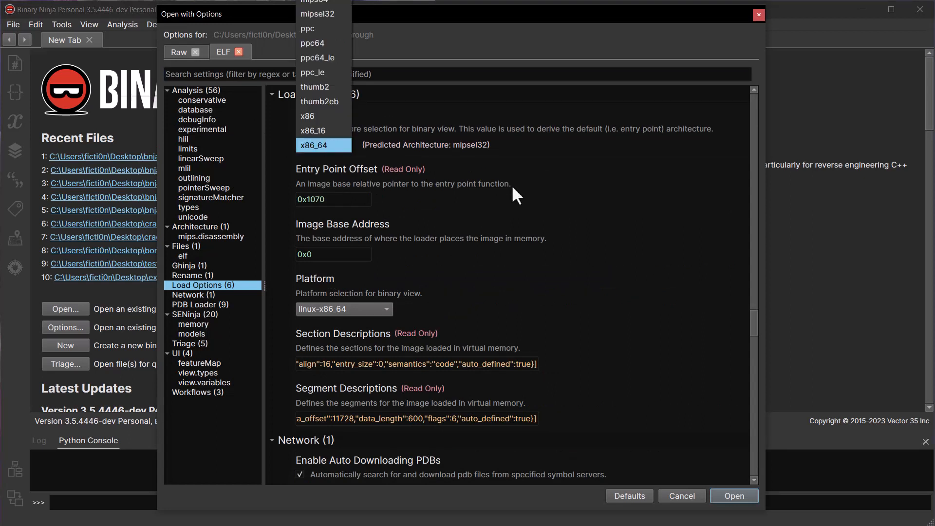
left_click(734, 496)
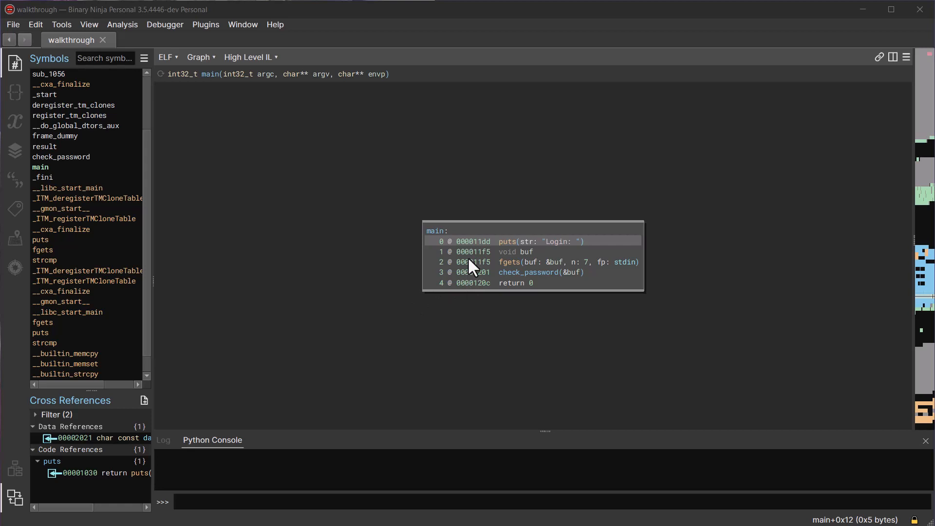
Step: Examine the lines of the main function's graph and switch its representation to Disassembly
left_click(440, 229)
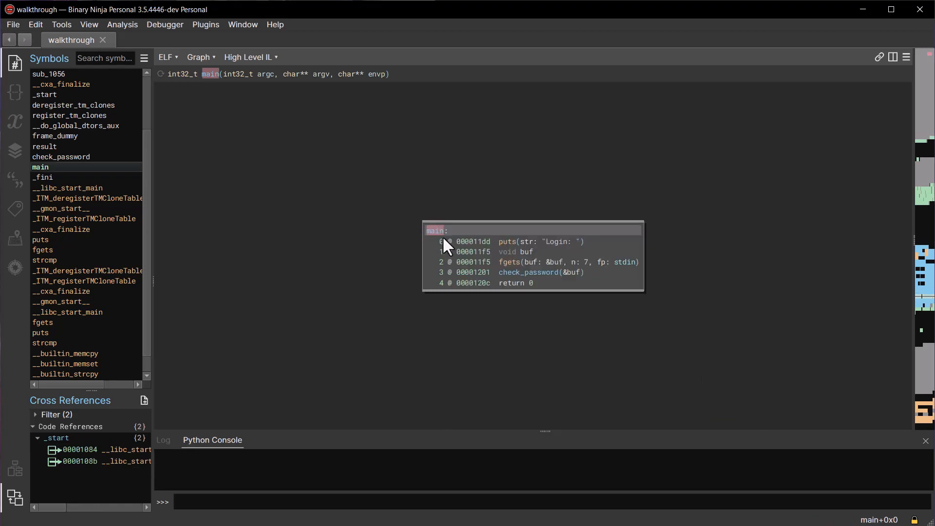
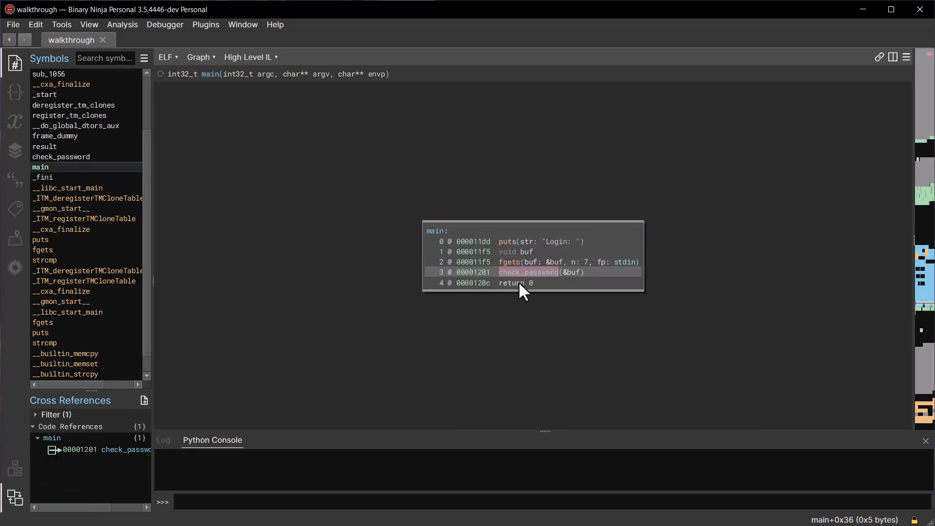
left_click(519, 284)
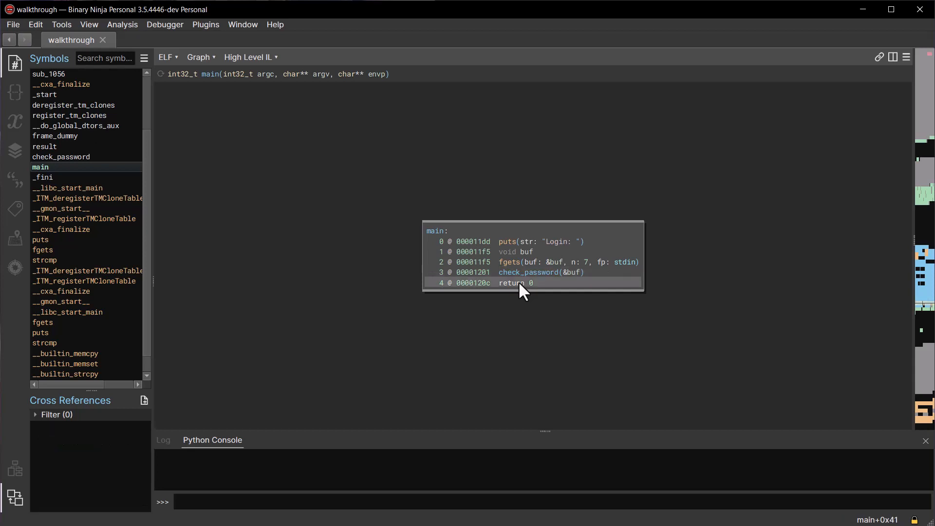
left_click(257, 58)
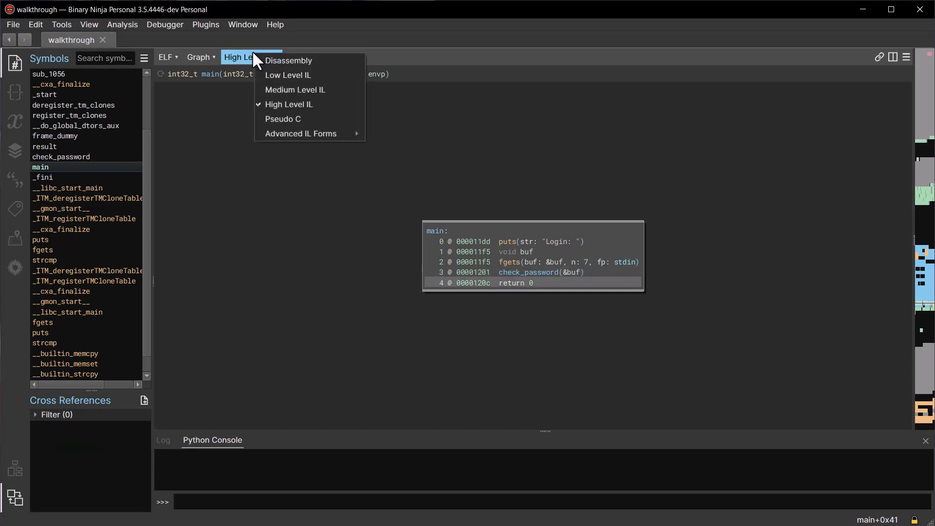
left_click(276, 67)
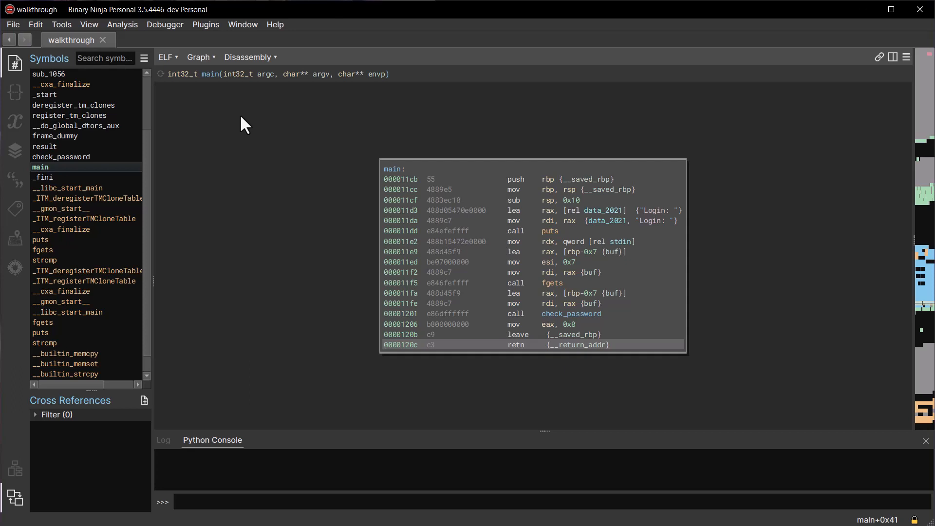
Step: View the main function in Low Level IL, Medium Level IL, High Level IL and Pseudo C in turn
left_click(239, 57)
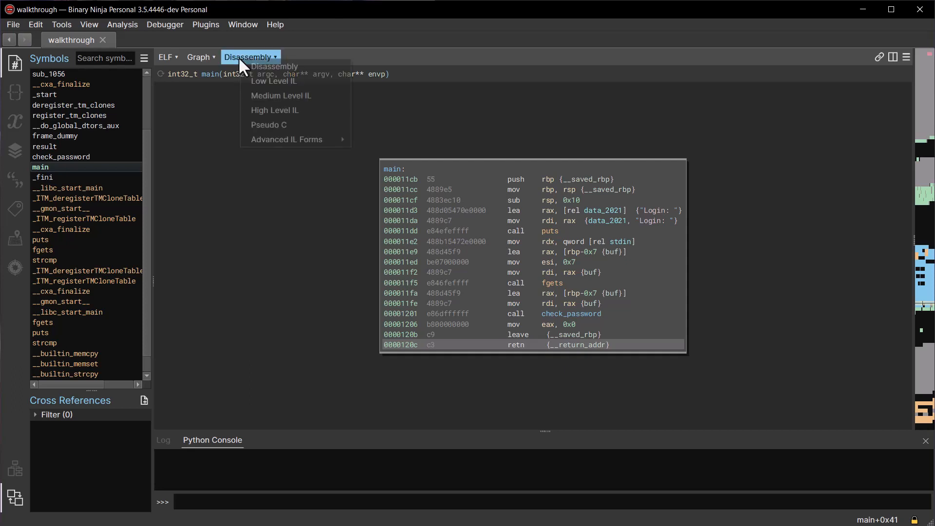
left_click(254, 83)
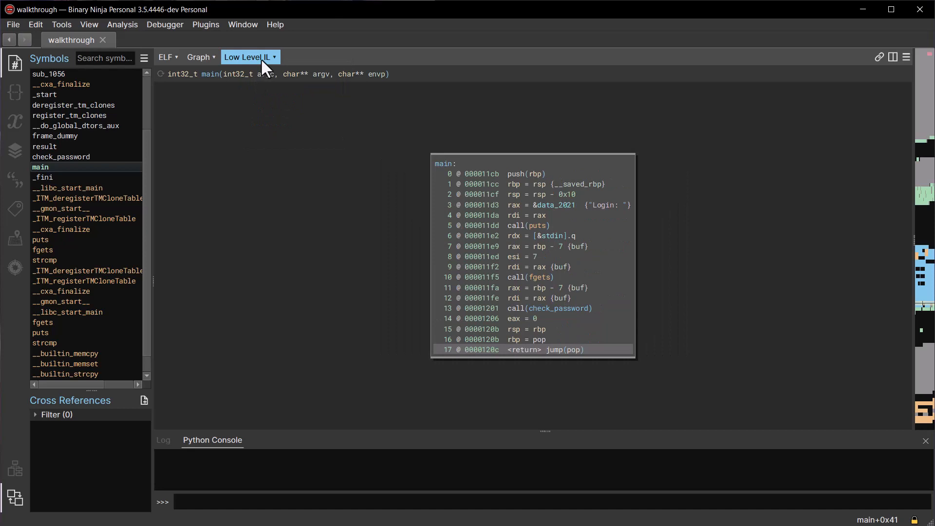
left_click(261, 59)
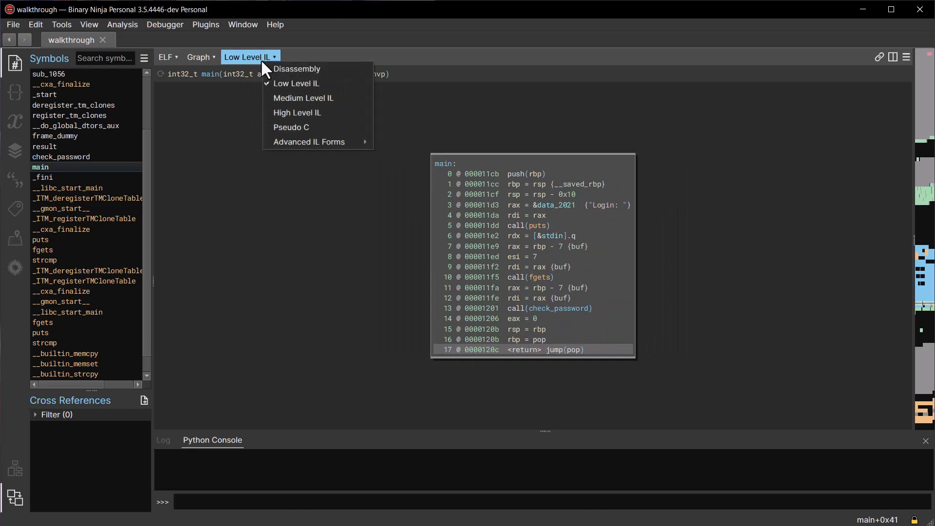
left_click(284, 100)
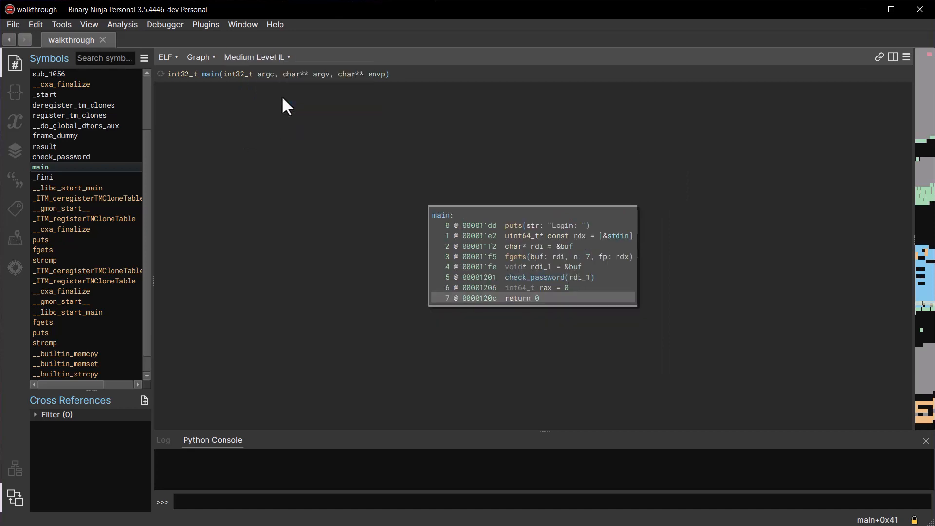
left_click(273, 57)
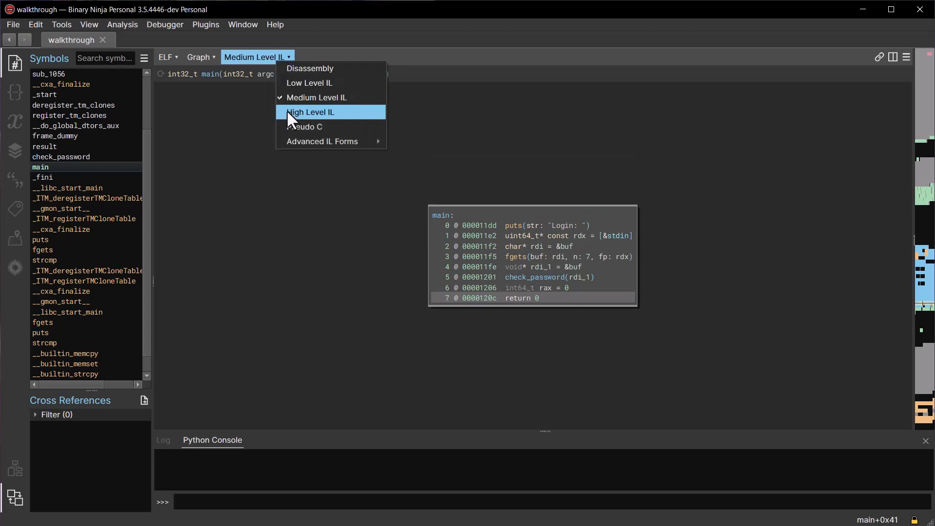
left_click(287, 110)
left_click(256, 56)
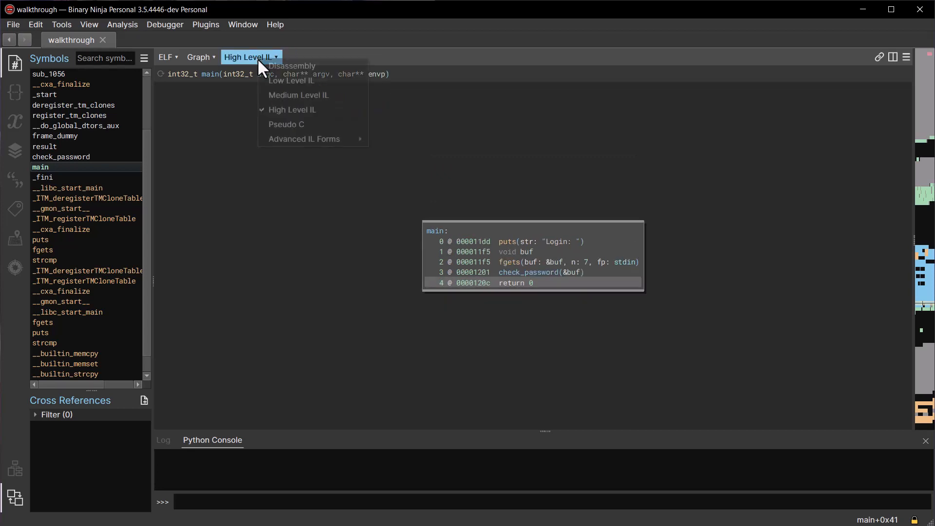
left_click(275, 126)
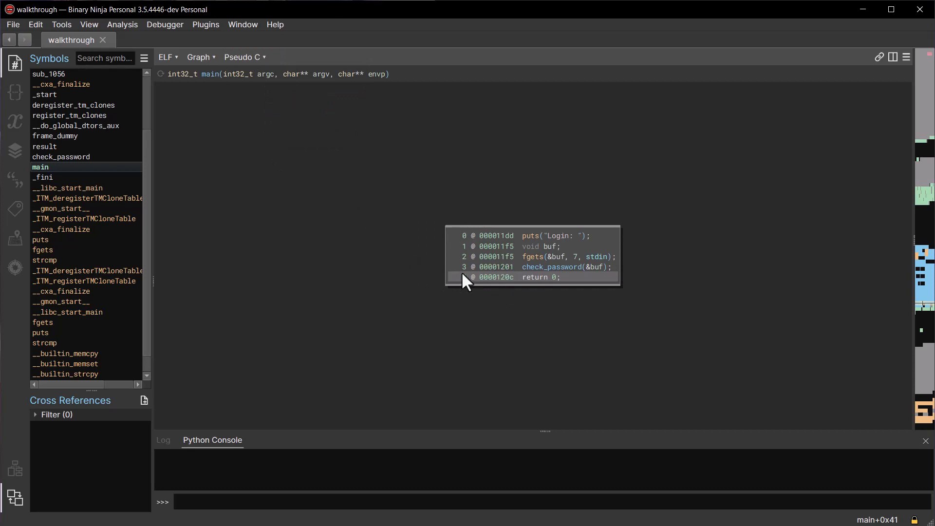
Step: Switch the main function from graph to linear view and look through the code and data sections below it
key("space")
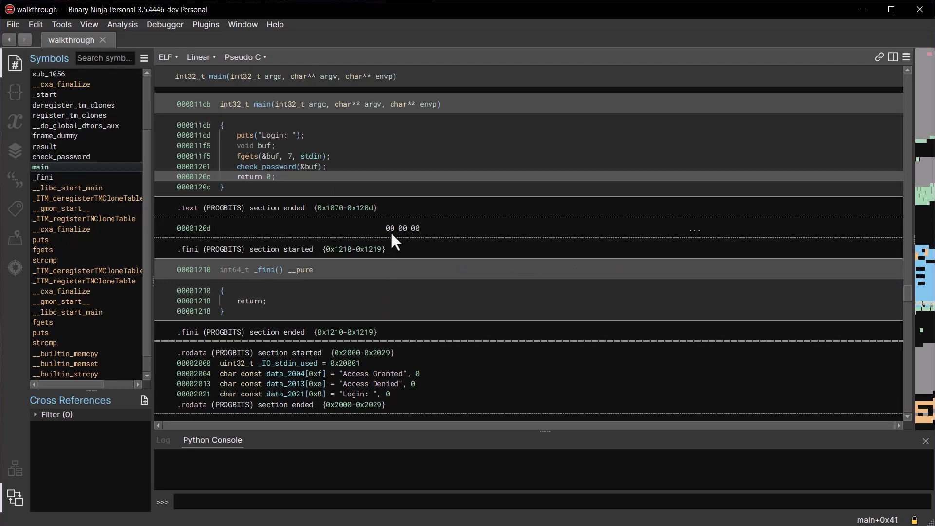
left_click_drag(409, 365, 422, 286)
scroll(422, 286, "down", 5)
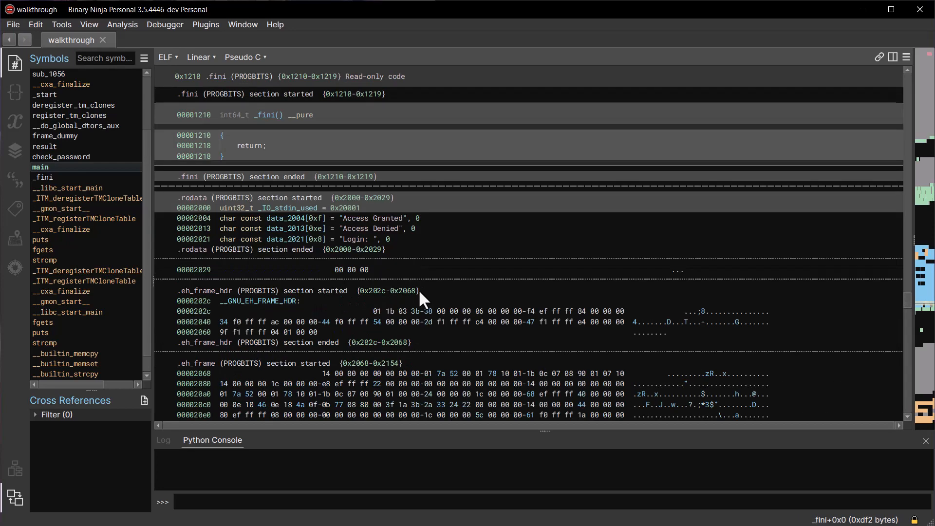
scroll(420, 291, "up", 5)
Step: Open the crackme3 binary from the bnja folder and examine the branches in its main function's graph
left_click(11, 23)
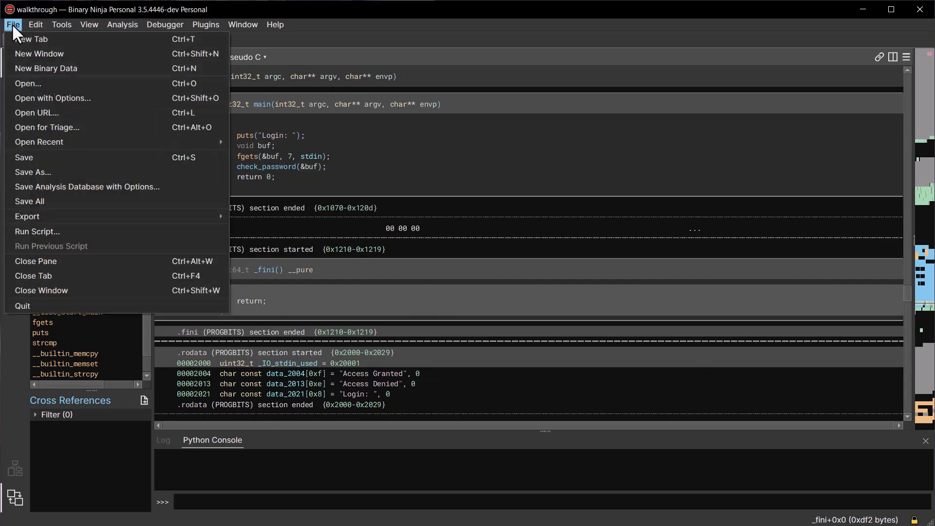
left_click(25, 79)
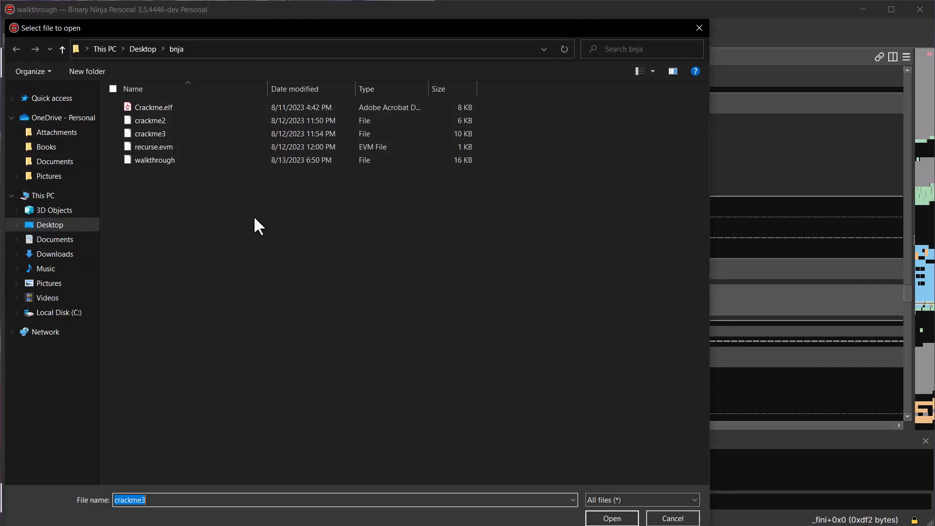
double_click(152, 132)
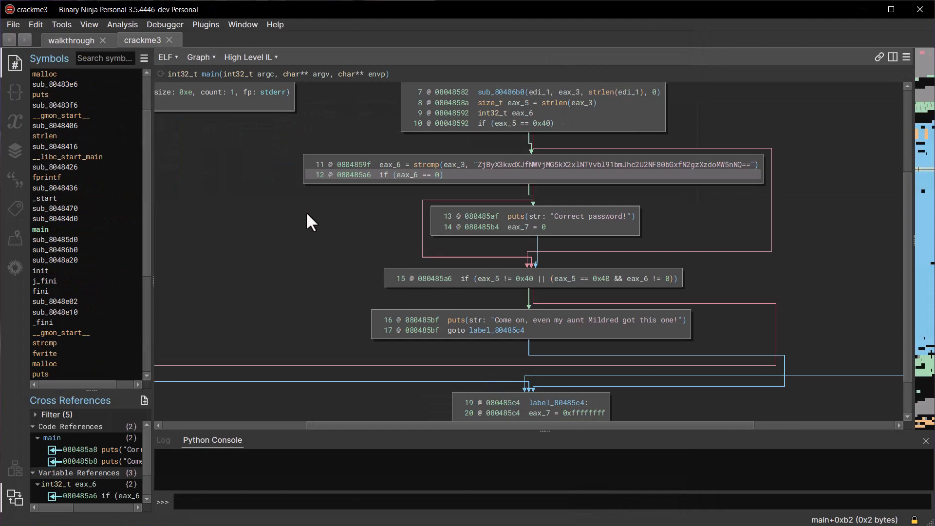
left_click_drag(307, 213, 199, 344)
left_click_drag(685, 202, 612, 338)
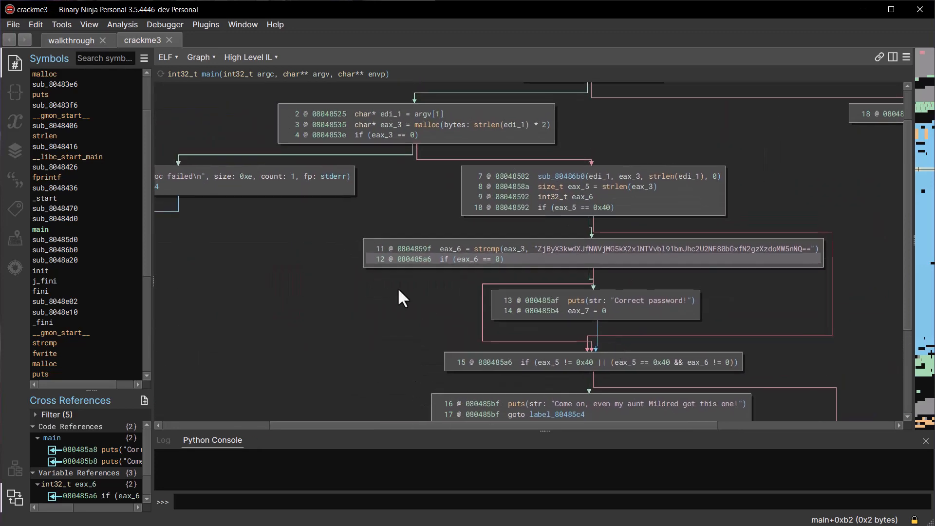
left_click_drag(385, 291, 286, 359)
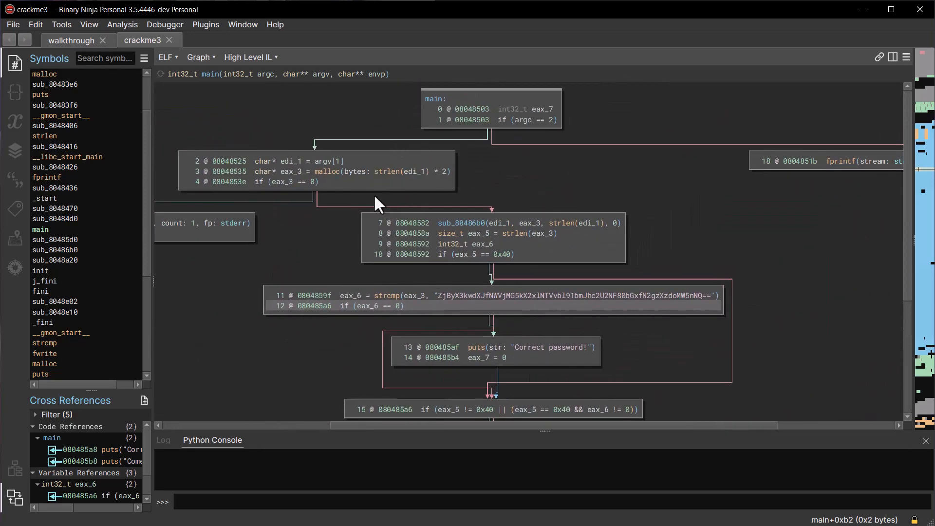
Step: Return to the walkthrough binary and display its main function as Disassembly in linear view
left_click(69, 41)
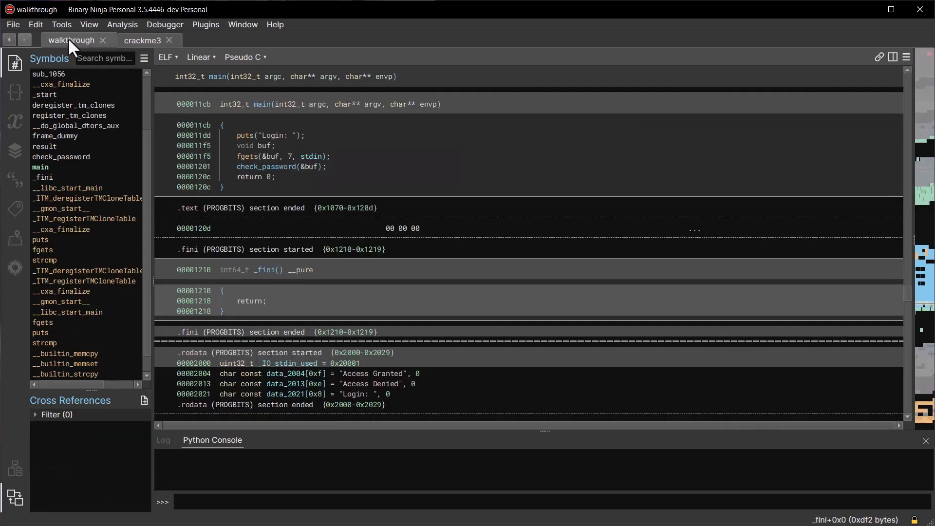
key("space")
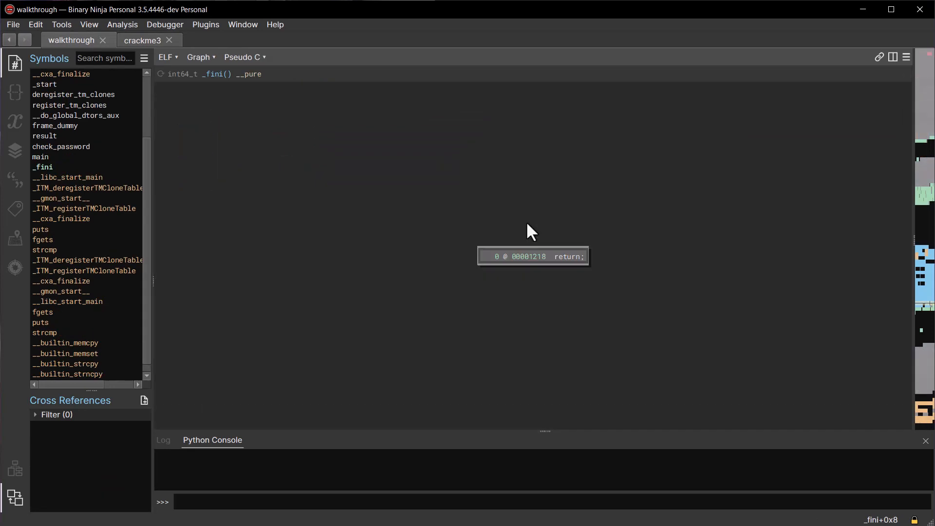
left_click(44, 156)
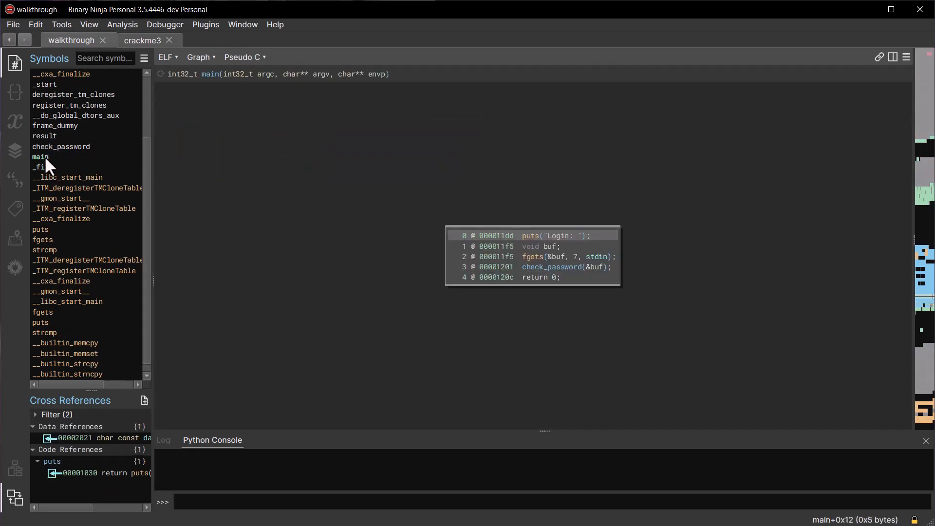
left_click(261, 55)
left_click(272, 66)
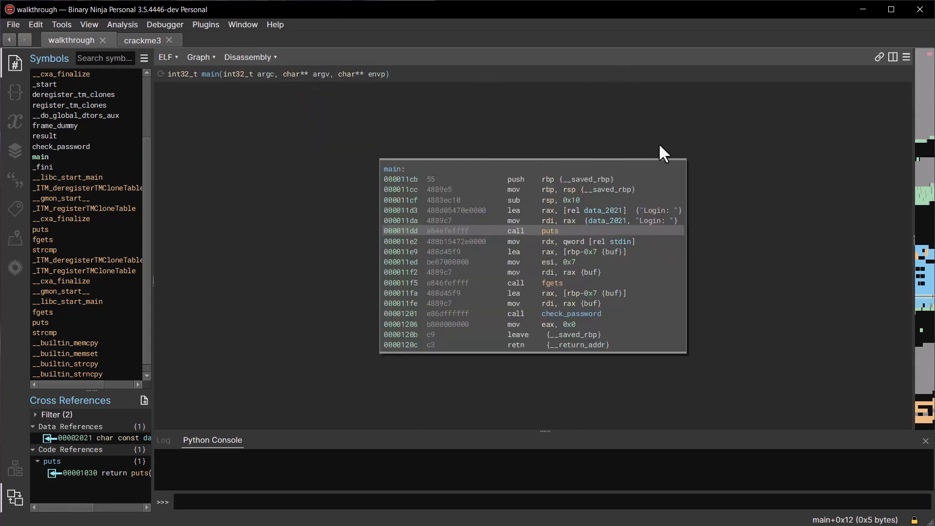
key("space")
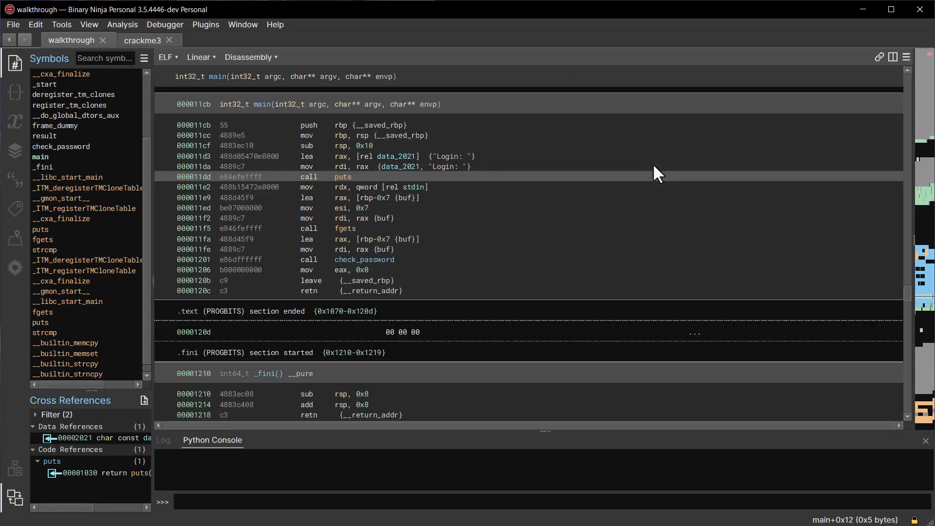
Step: Split the view into two side-by-side panes and show the new pane as Pseudo C
left_click(892, 58)
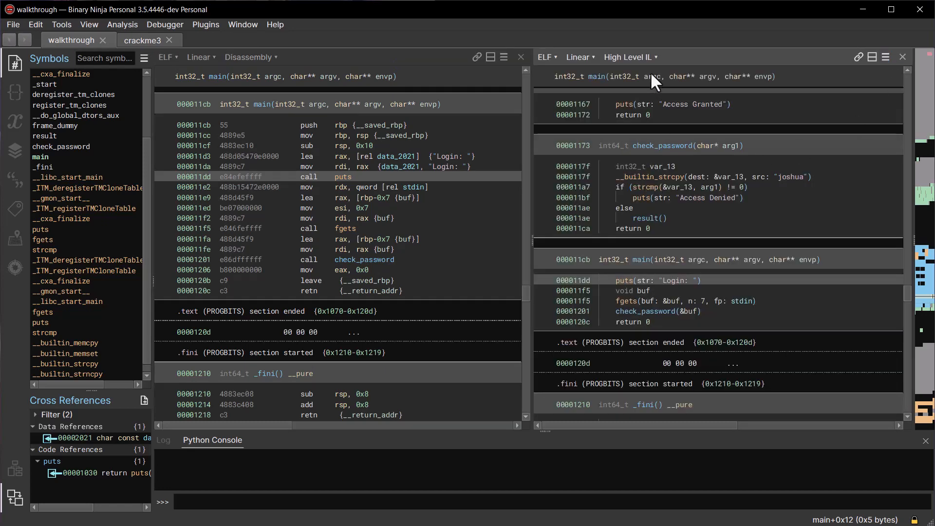
left_click(642, 54)
left_click(662, 121)
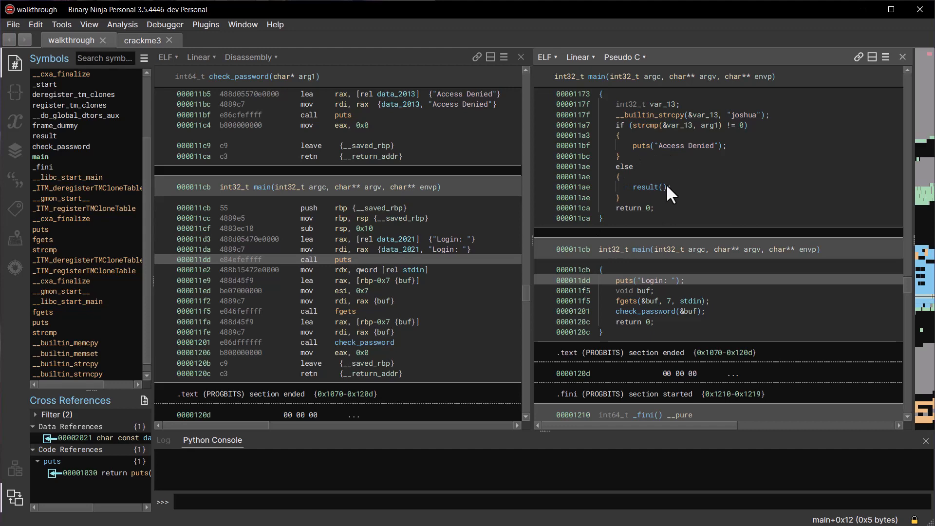
Step: Examine check_password in Pseudo C against its disassembly, selecting its body, the "Access Denied" call and the string passed to strcpy
scroll(666, 185, "up", 4)
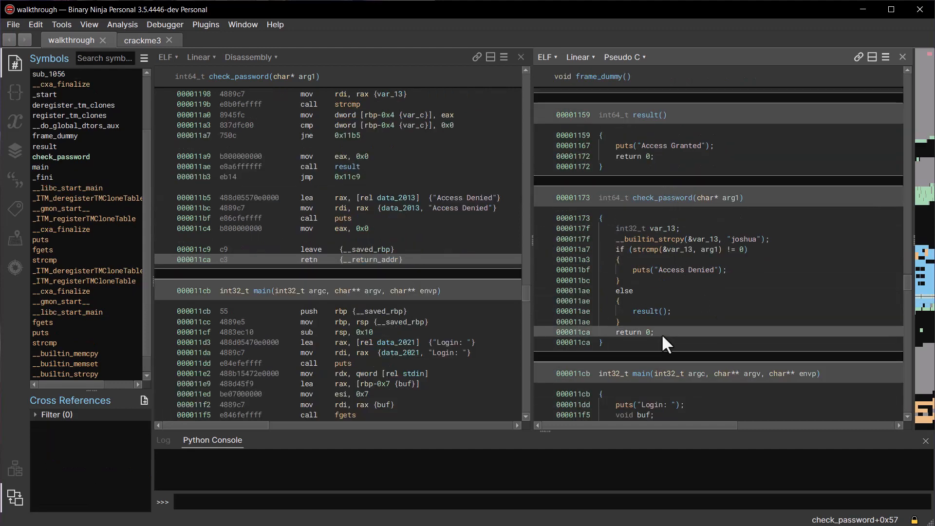
left_click(580, 235)
mouse_move(571, 228)
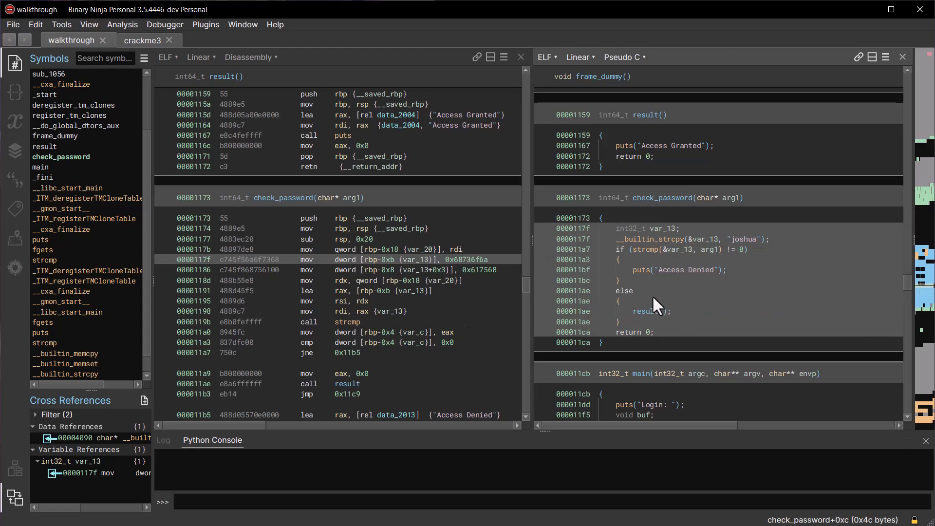
left_click(681, 269)
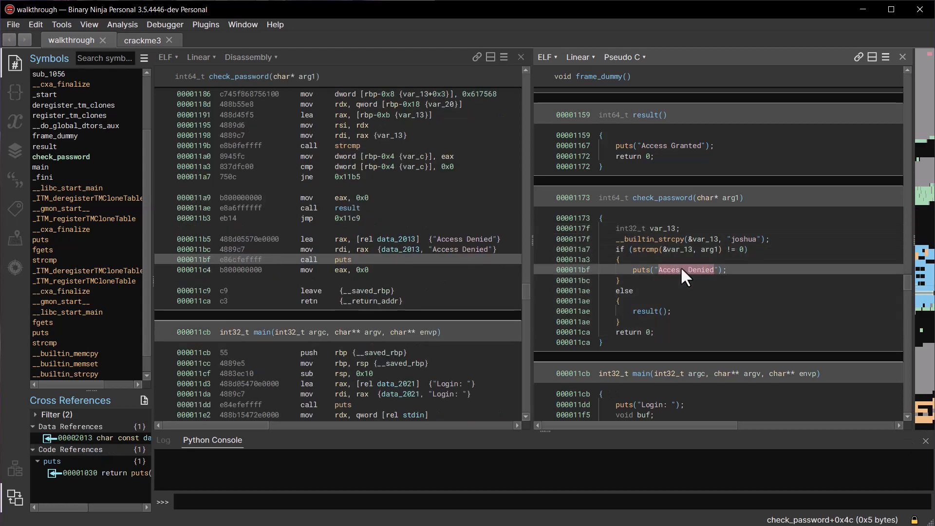
left_click(743, 238)
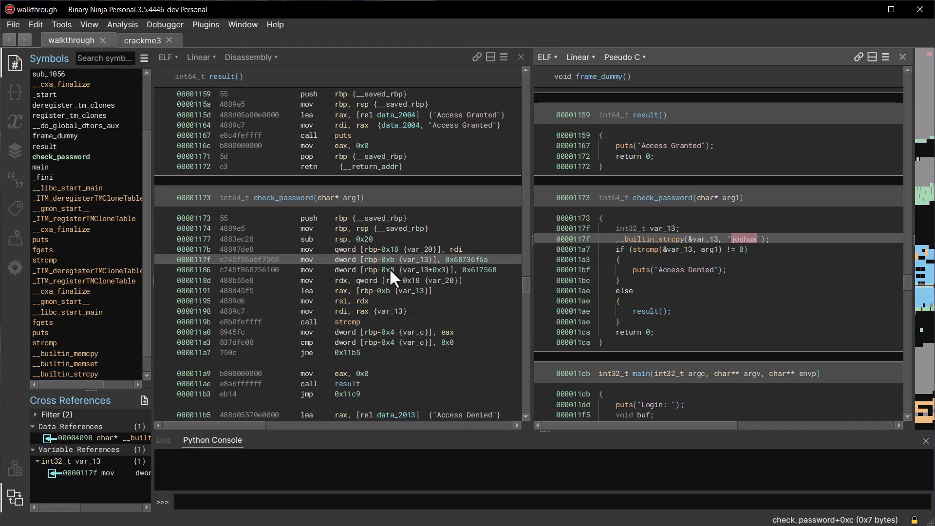
left_click(776, 270)
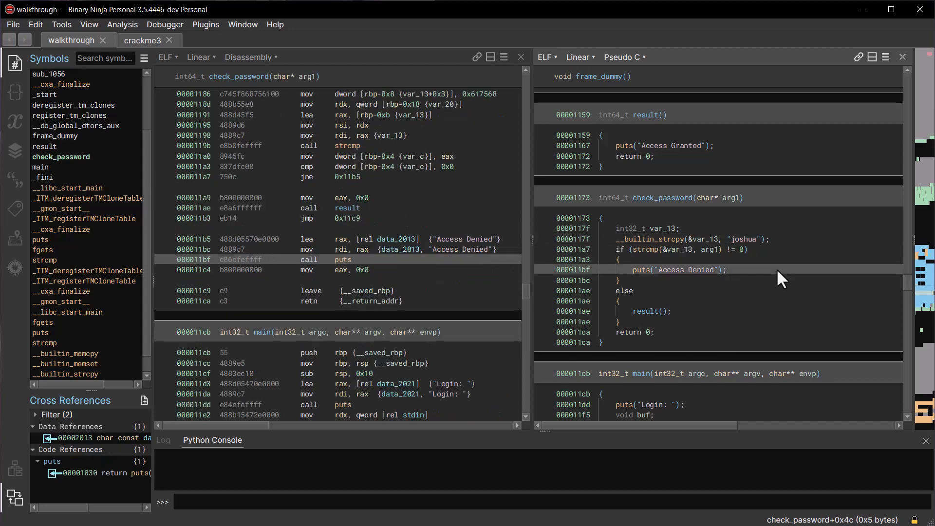
Step: Select the local variable declaration in Pseudo C and display check_password's disassembly as a graph in the neighbouring pane
left_click(592, 238)
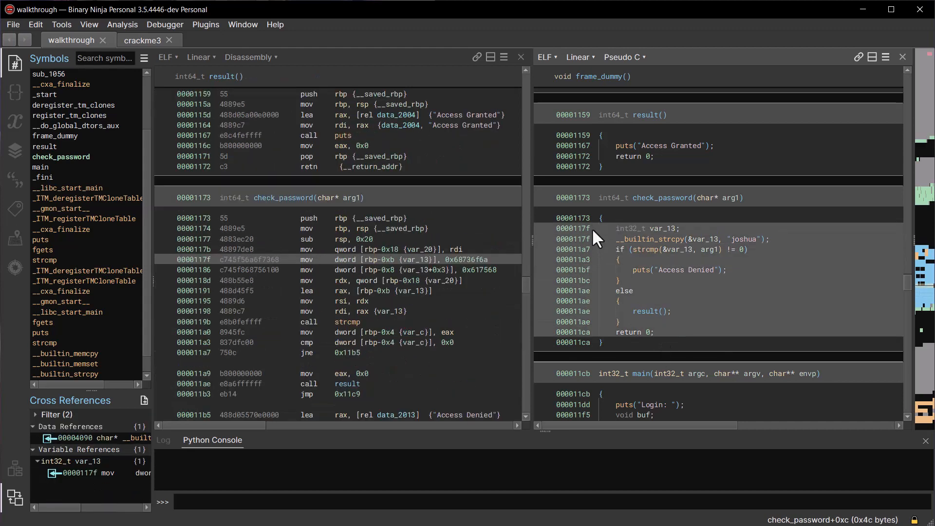
left_click(502, 329)
key("space")
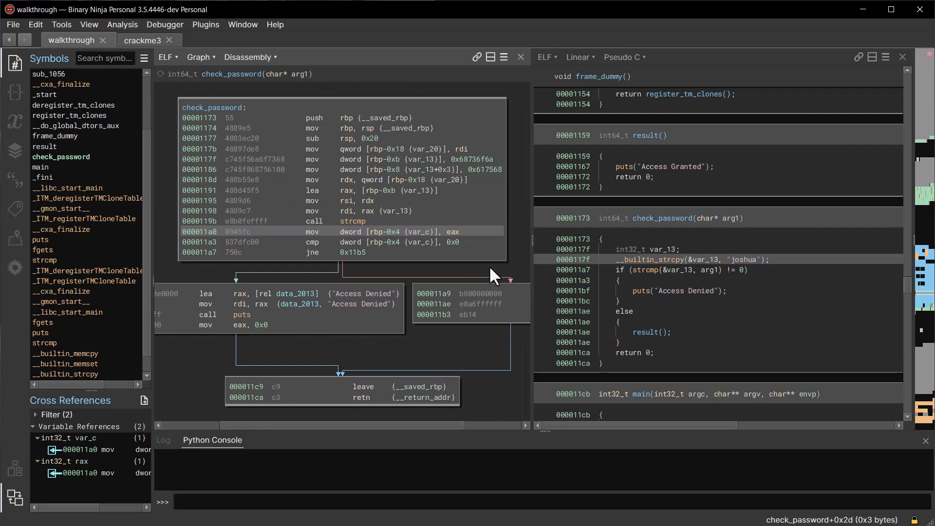
left_click_drag(432, 348, 349, 324)
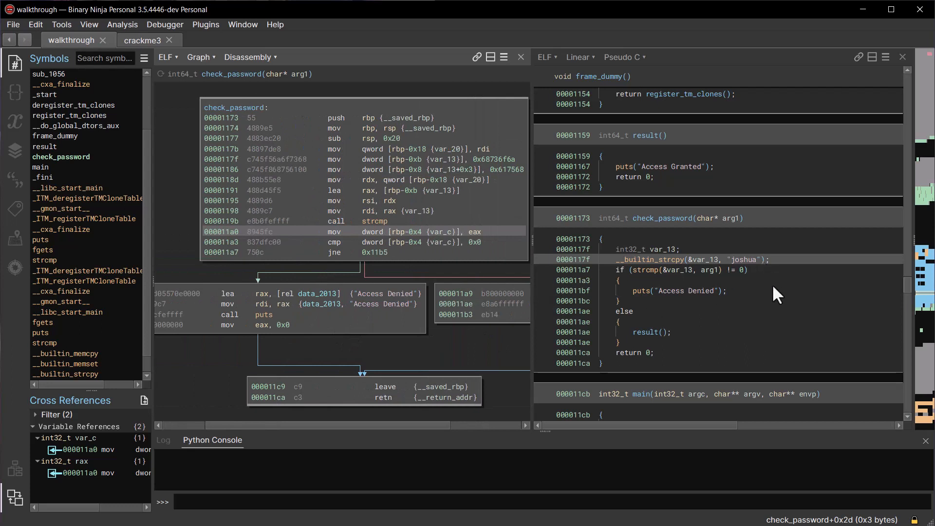
left_click_drag(180, 190, 155, 204)
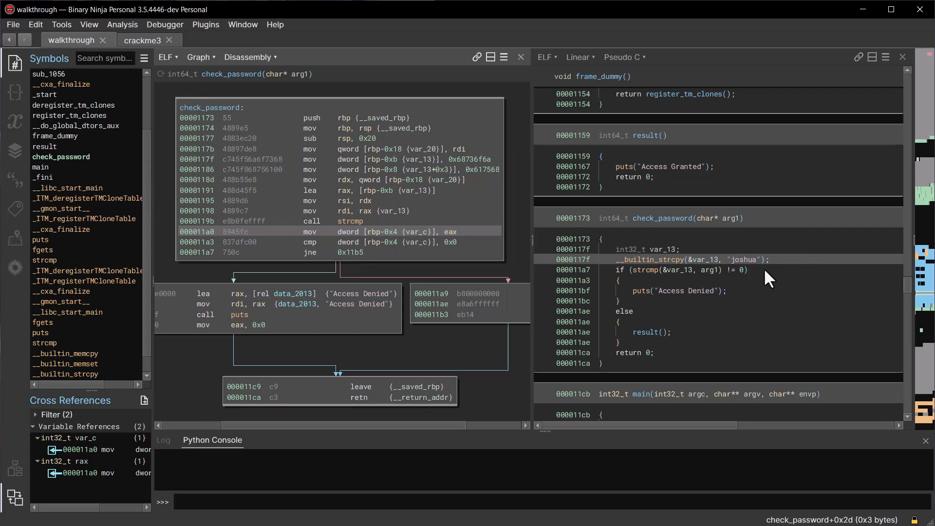
Step: Rename the local variable var_13 in check_password's Pseudo C to password
left_click(716, 260)
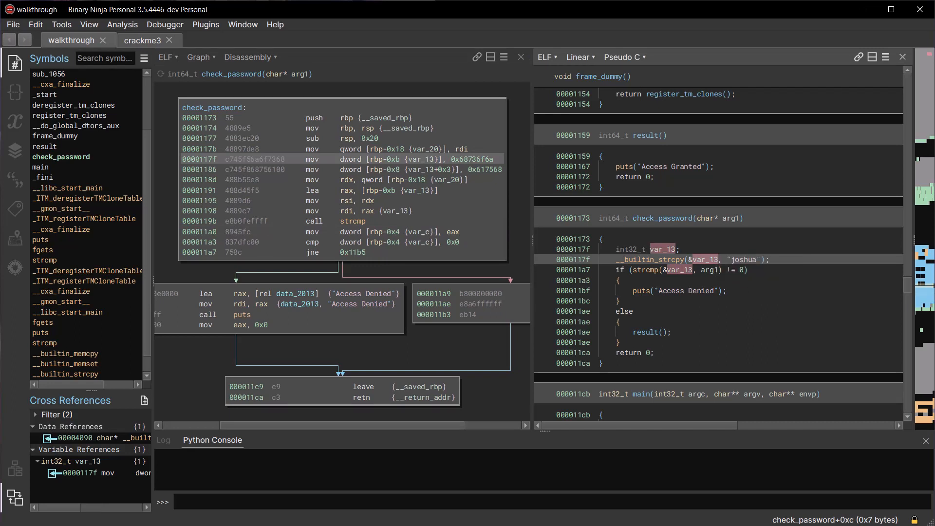
key("n")
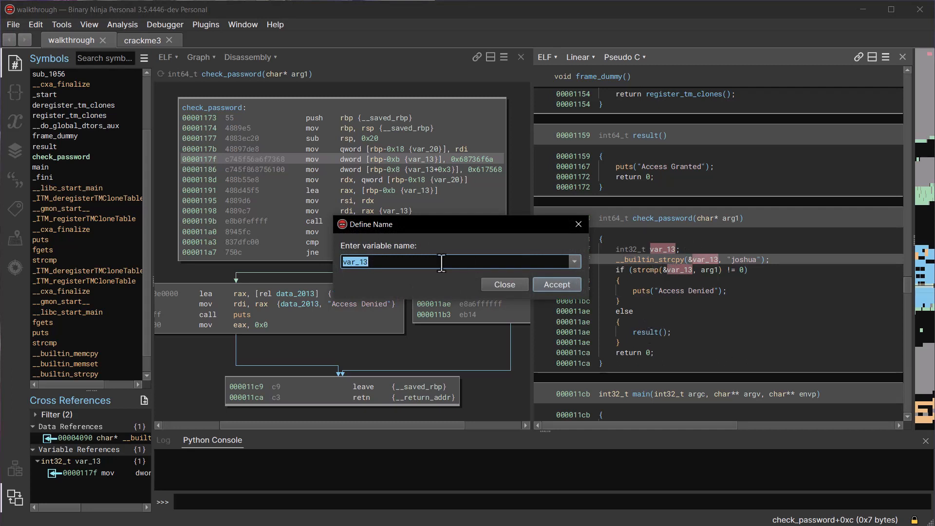
type("password")
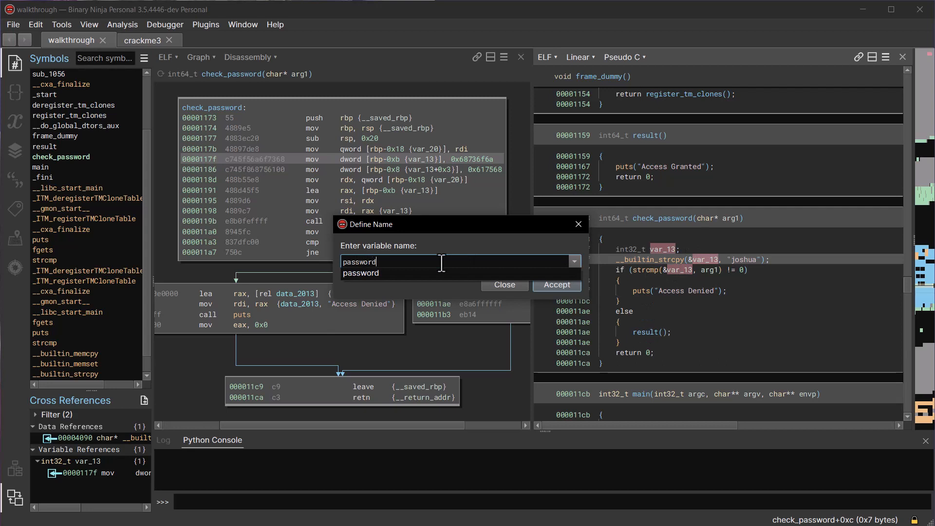
key("Return")
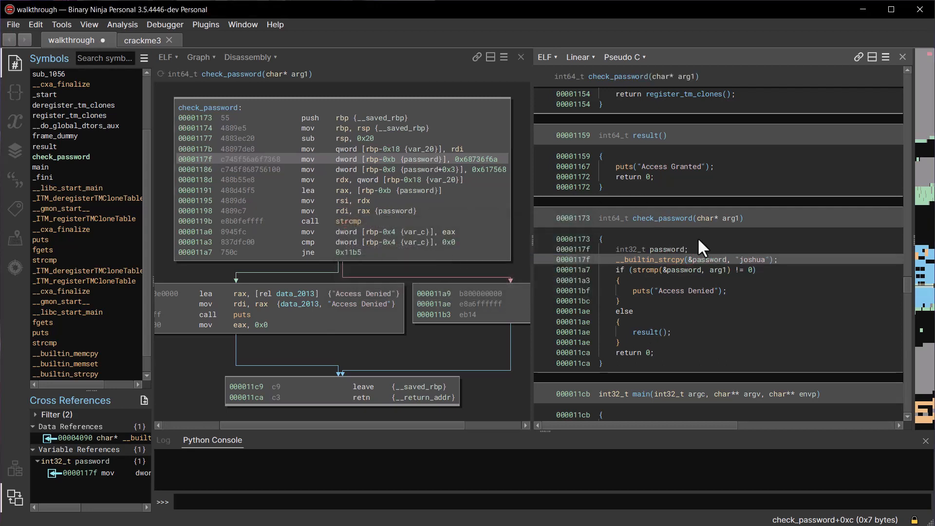
Step: Rename check_password's argument arg1 to user_input
left_click(717, 270)
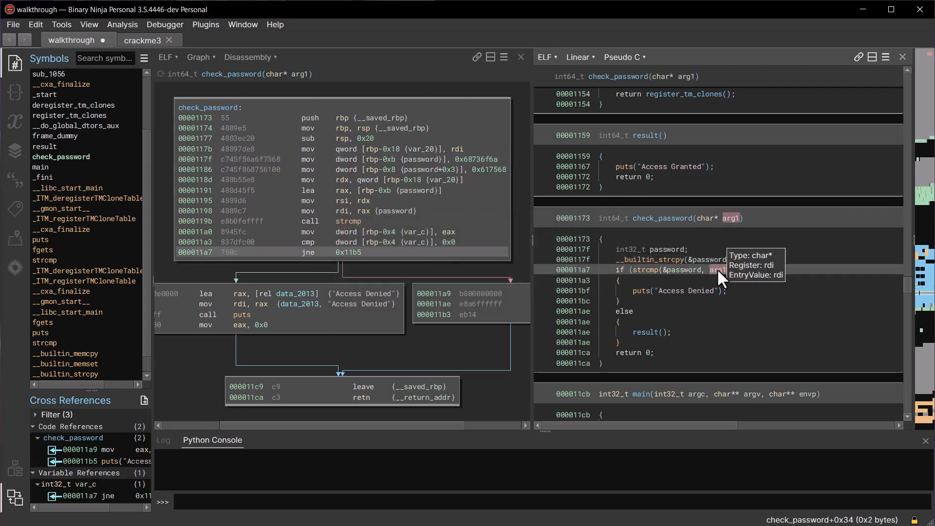
right_click(717, 268)
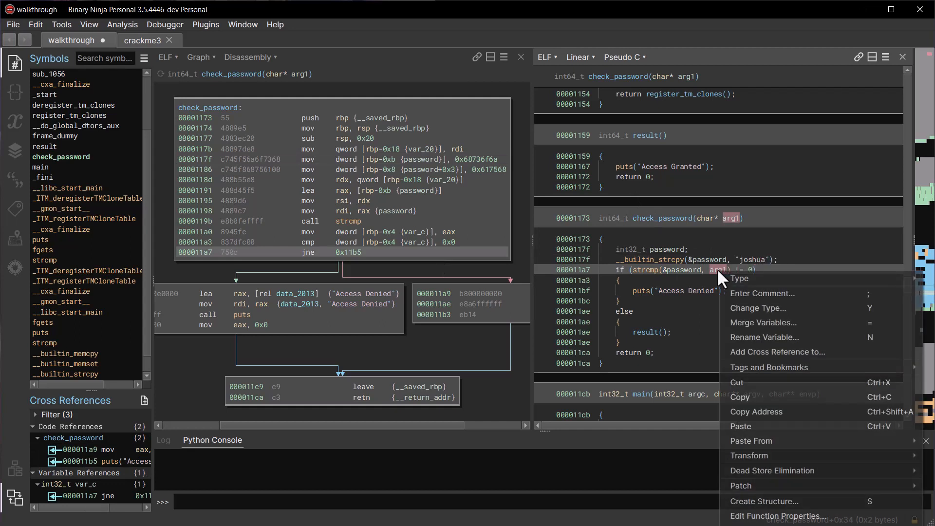
left_click(767, 338)
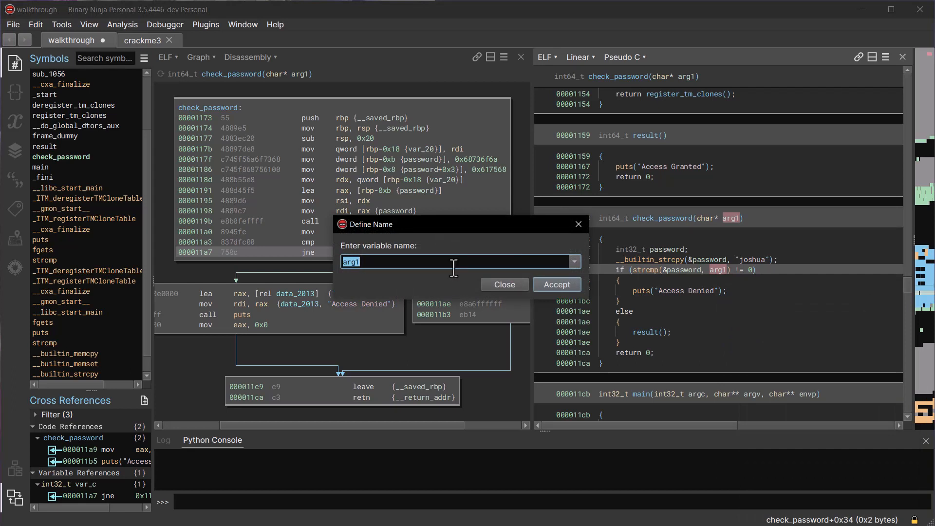
type("user")
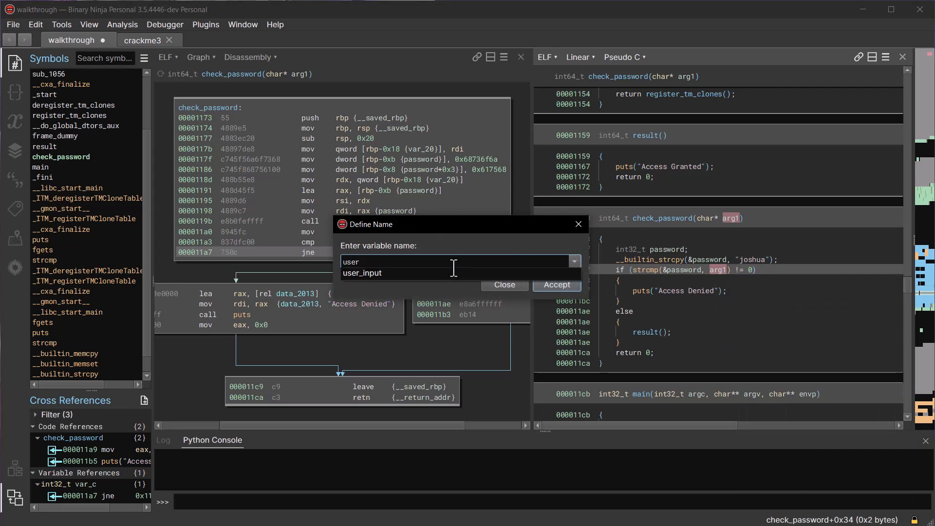
left_click(429, 272)
left_click(543, 285)
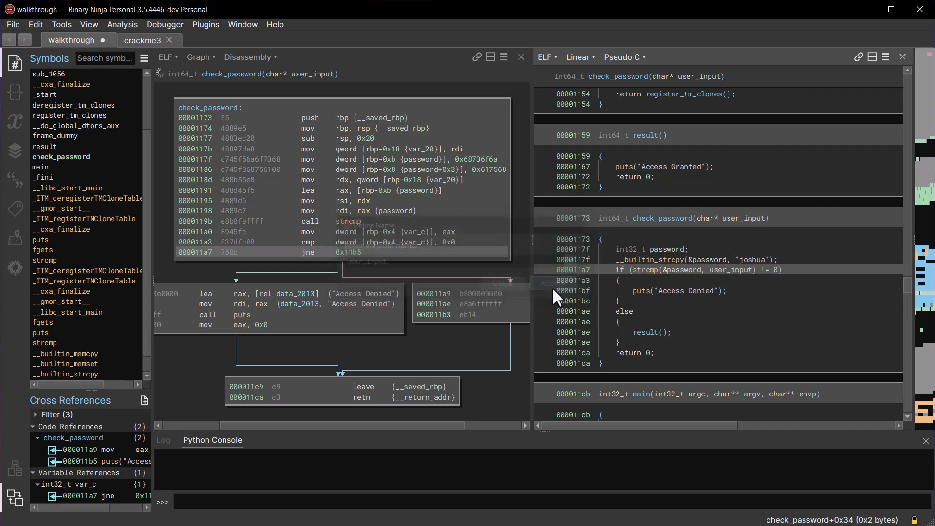
Step: Highlight the password variable passed to strcmp and select the string that strcpy copies into it
left_click(669, 267)
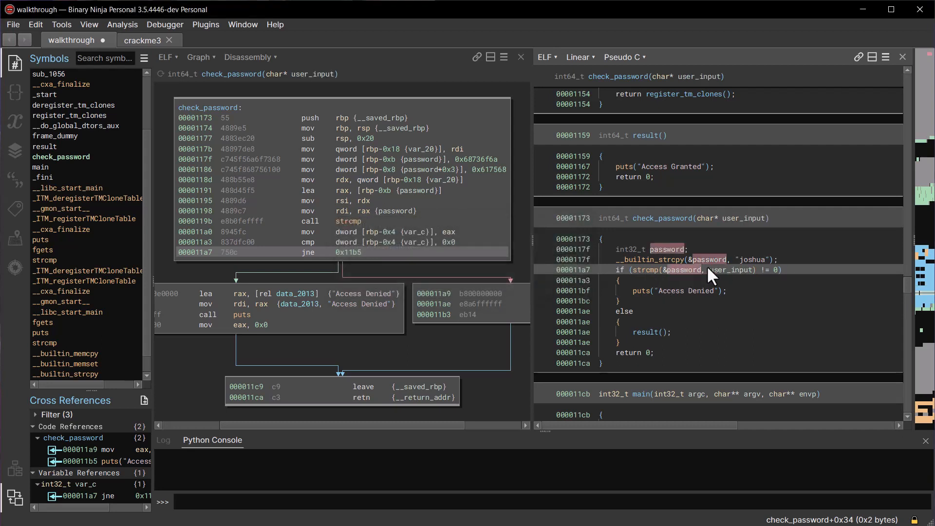
left_click(717, 265)
left_click(741, 261)
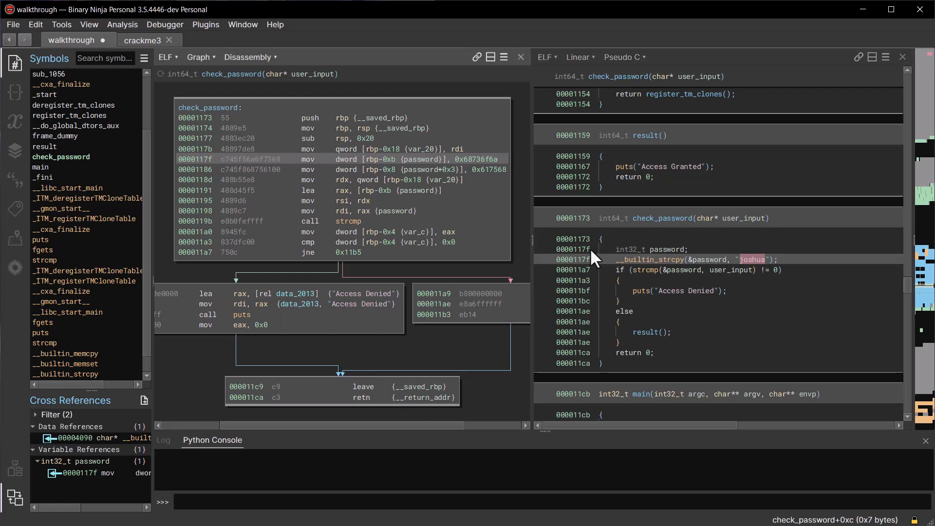
Step: Close the Pseudo C pane and toggle check_password's disassembly to linear view and back to graph view
left_click(903, 57)
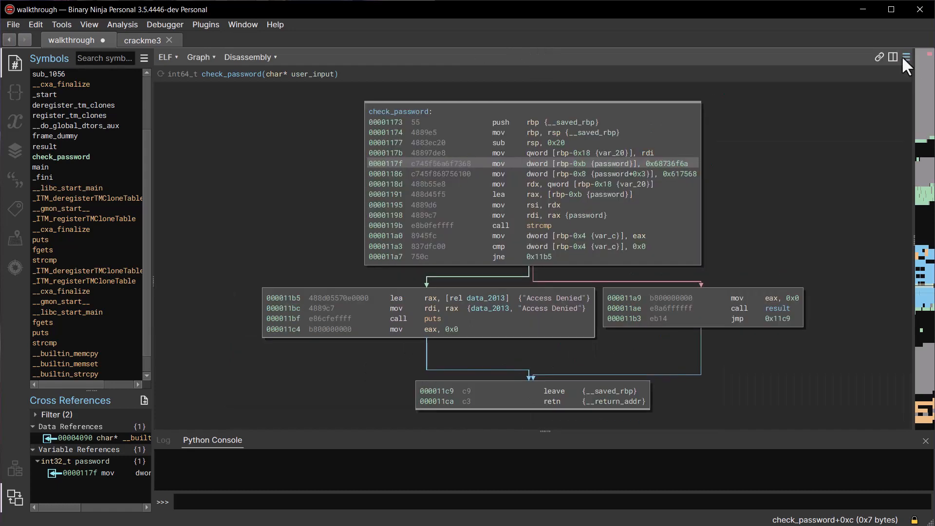
key("space")
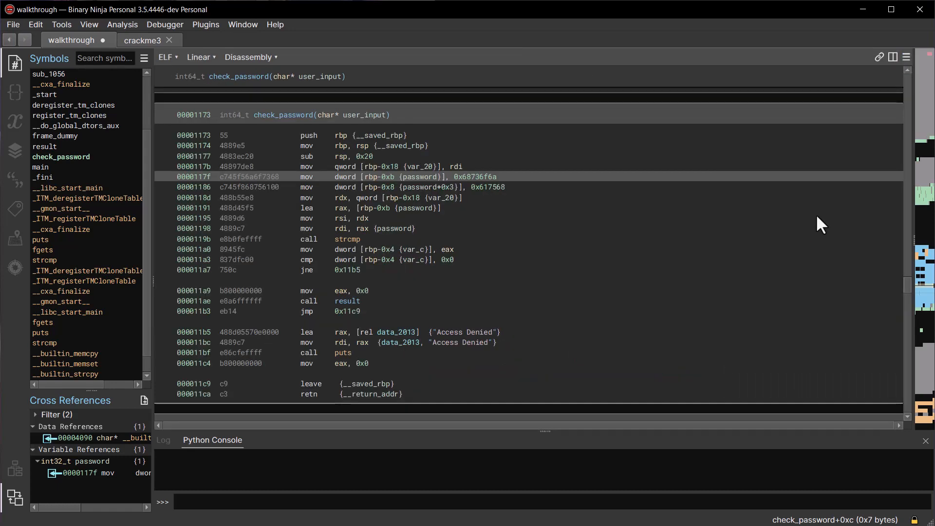
key("space")
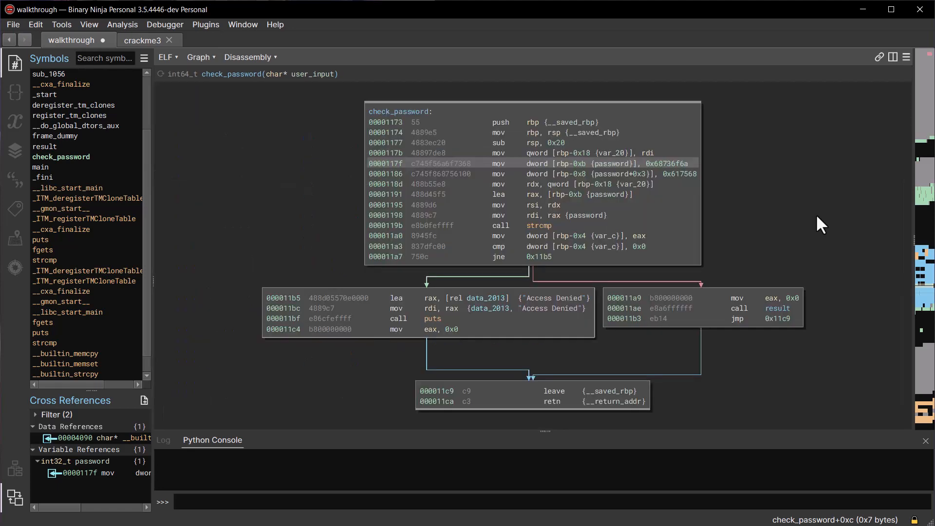
Step: View the Go to Address dialog and the Find dialog, dismissing each one without running it
key("g")
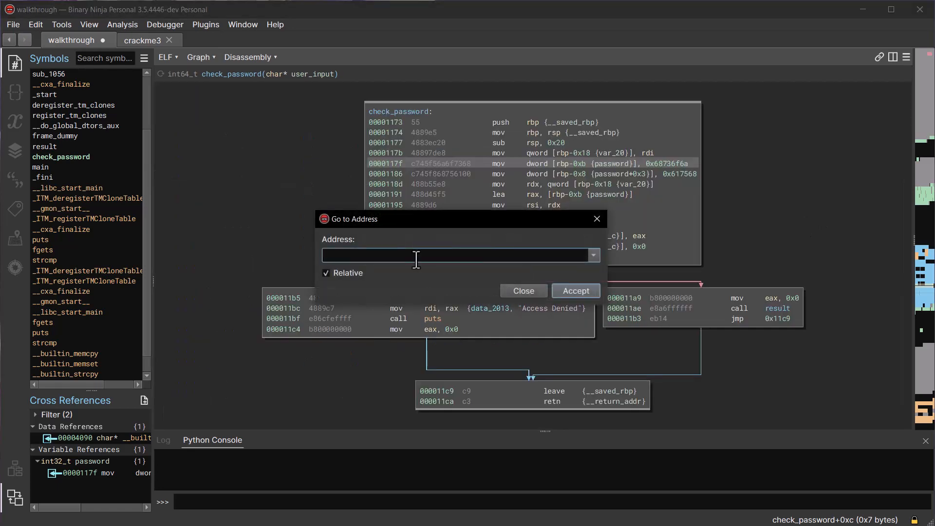
left_click(598, 219)
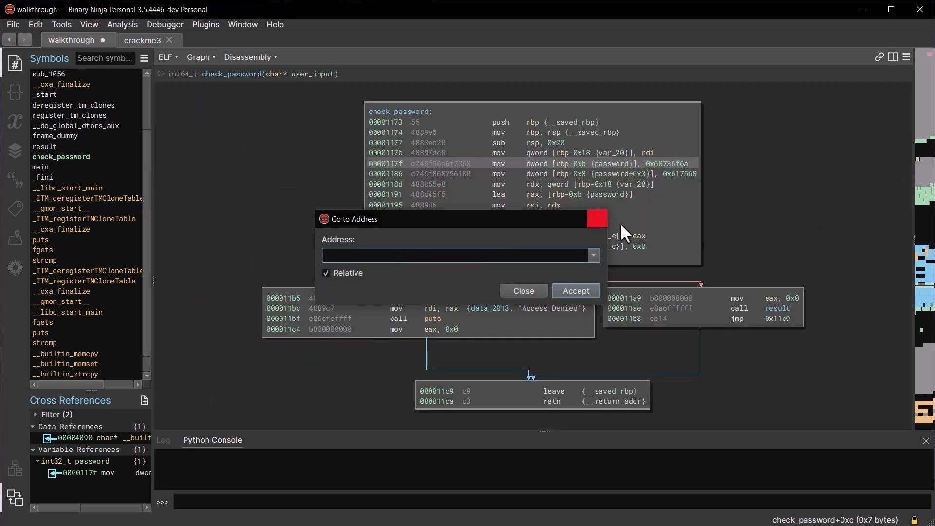
key("ctrl+f")
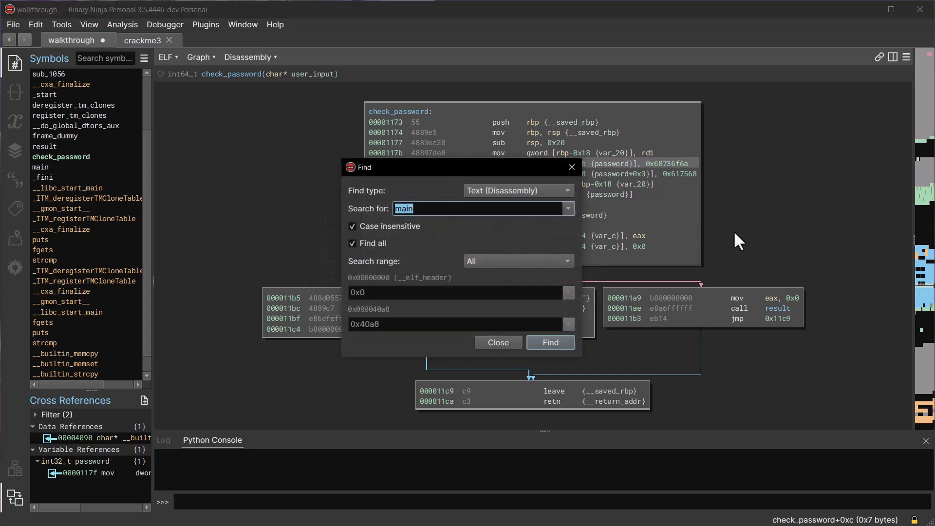
left_click(572, 171)
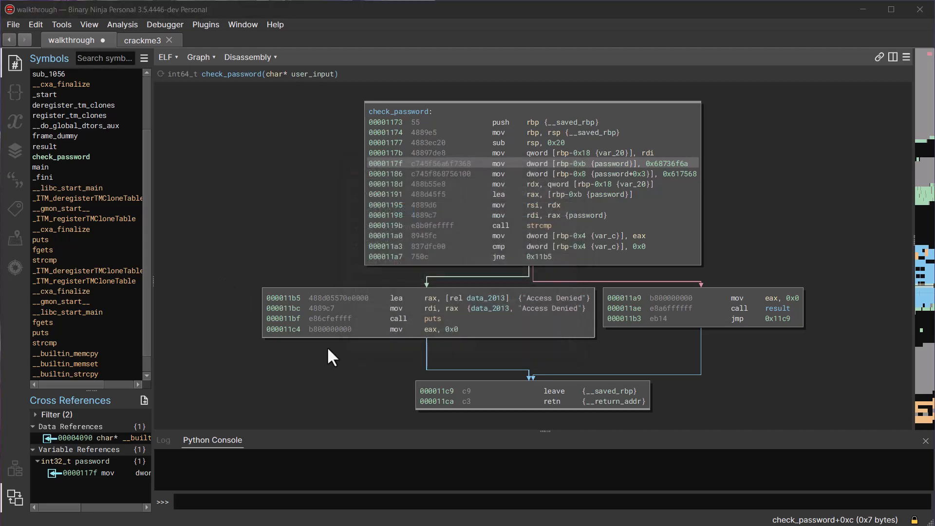
Step: Select the password variable's cross-reference at 0000117f and show check_password's graph as High Level IL
left_click(84, 474)
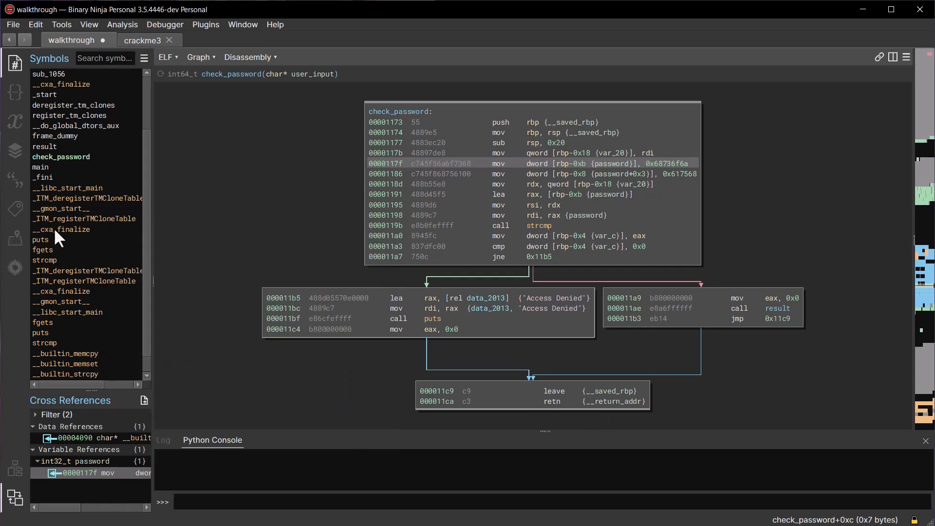
left_click(261, 57)
left_click(283, 117)
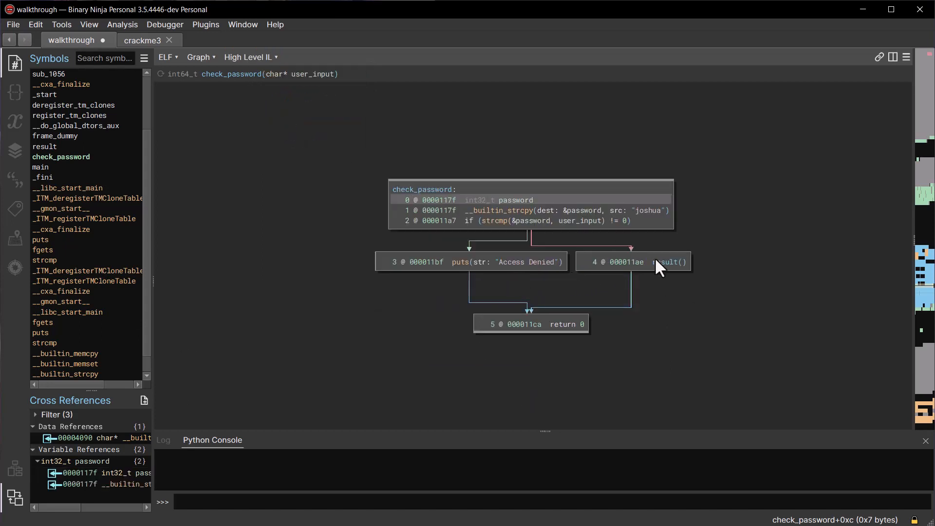
Step: Open the result function from check_password, then go back through its cross-reference at 000011ae and preview that call
double_click(668, 263)
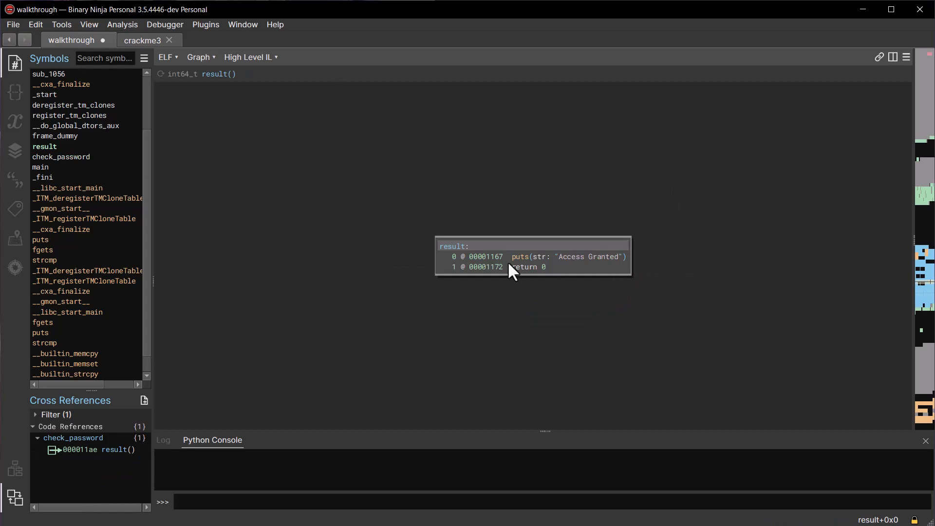
left_click(93, 449)
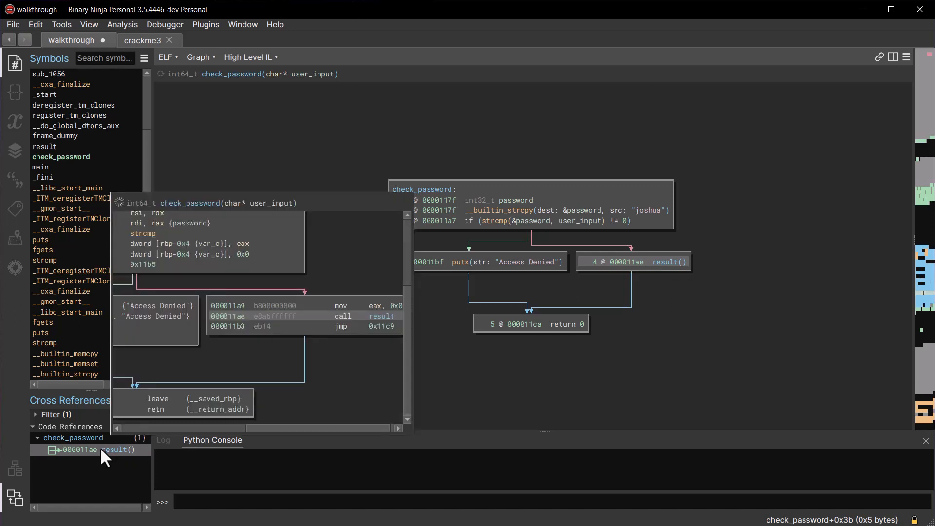
mouse_move(100, 447)
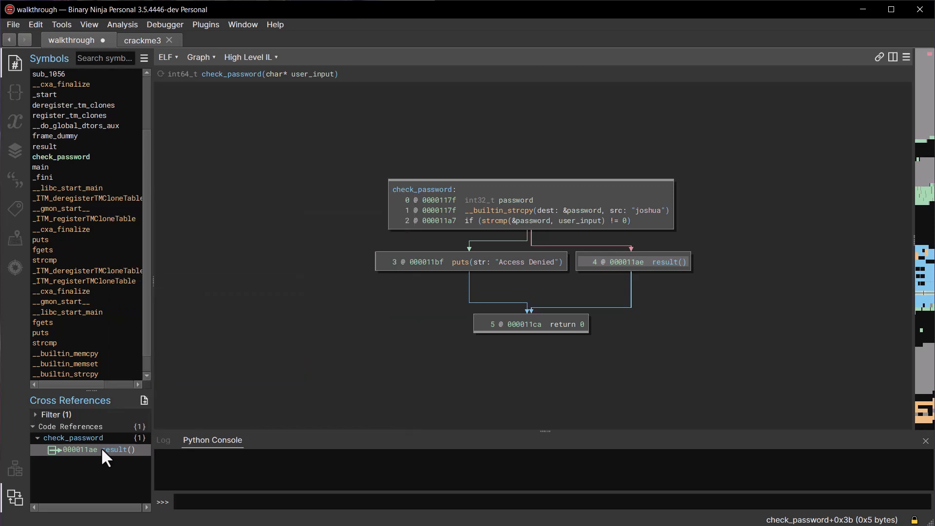
Step: Tag the result() cross-reference at 000011ae as Needs Analysis
right_click(101, 447)
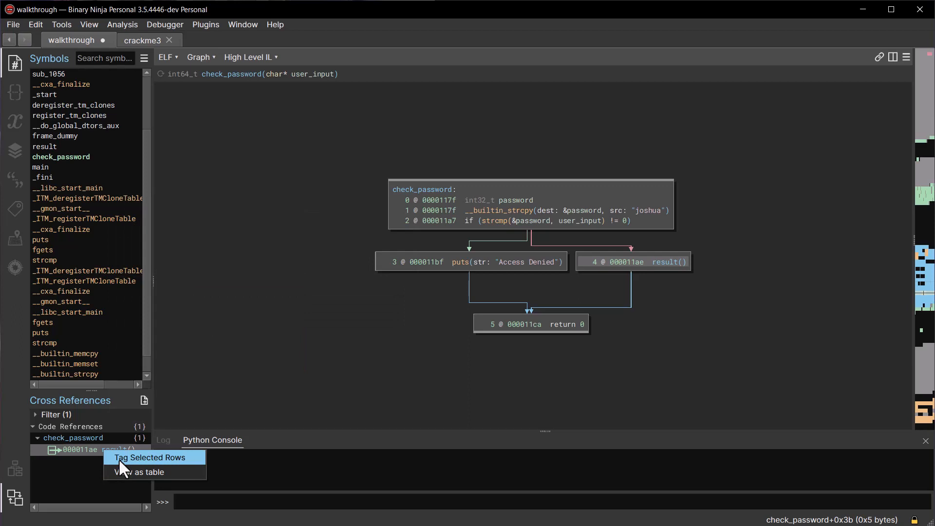
left_click(119, 457)
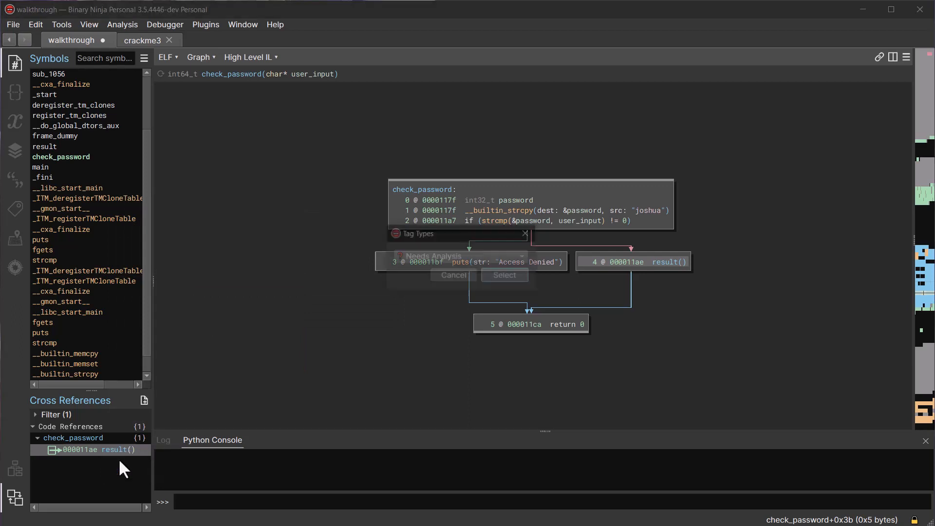
left_click(457, 257)
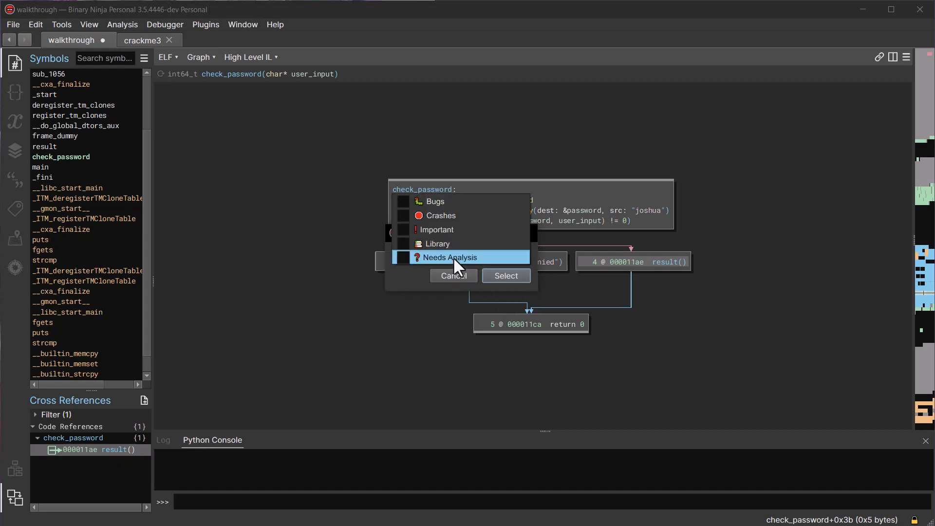
left_click(453, 257)
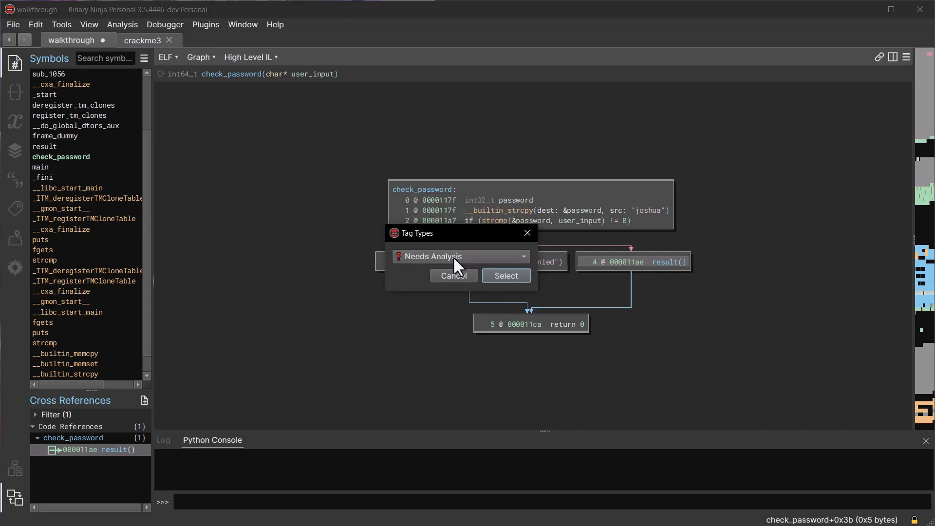
left_click(504, 276)
Step: Show the list of tags and review the actions available for the Needs Analysis tag at 000011ae
left_click(15, 209)
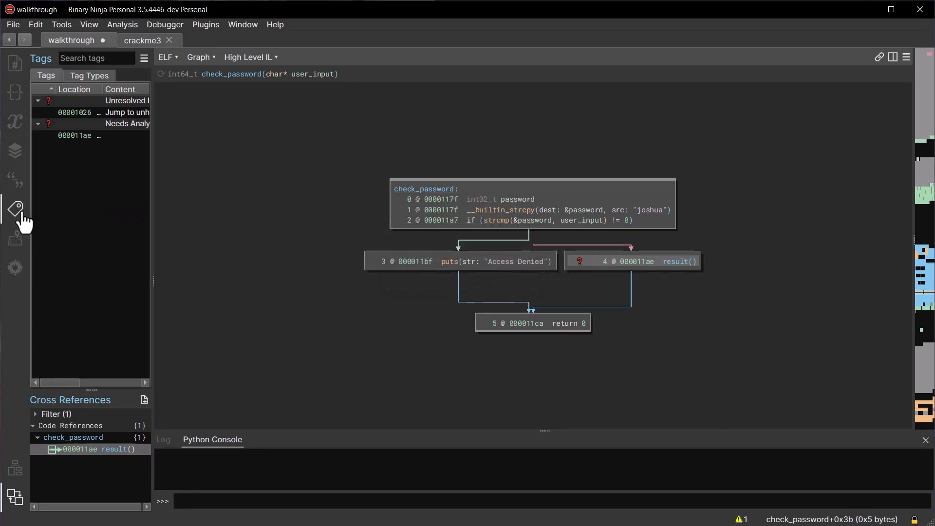
right_click(73, 138)
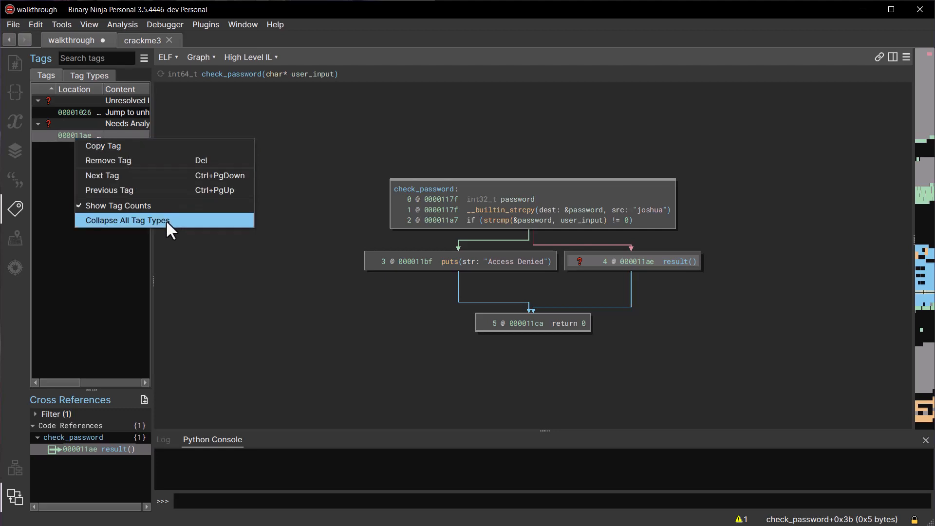
left_click(92, 286)
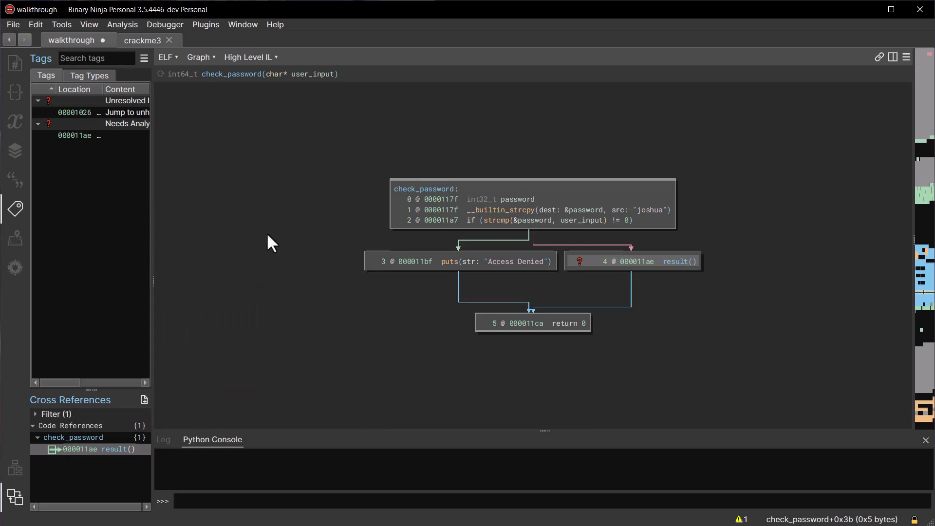
Step: Switch to the crackme3 binary and turn off Show Address for main's graph through the command palette
left_click(153, 44)
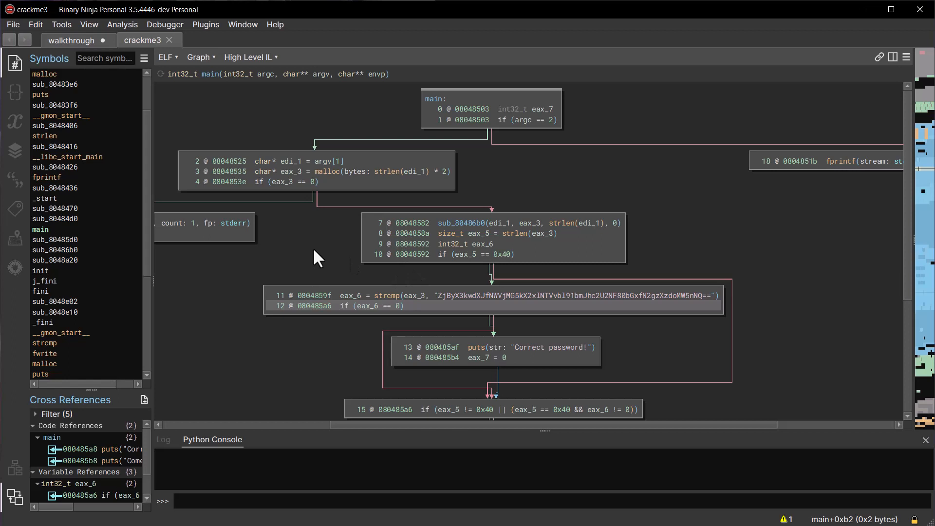
key("ctrl+p")
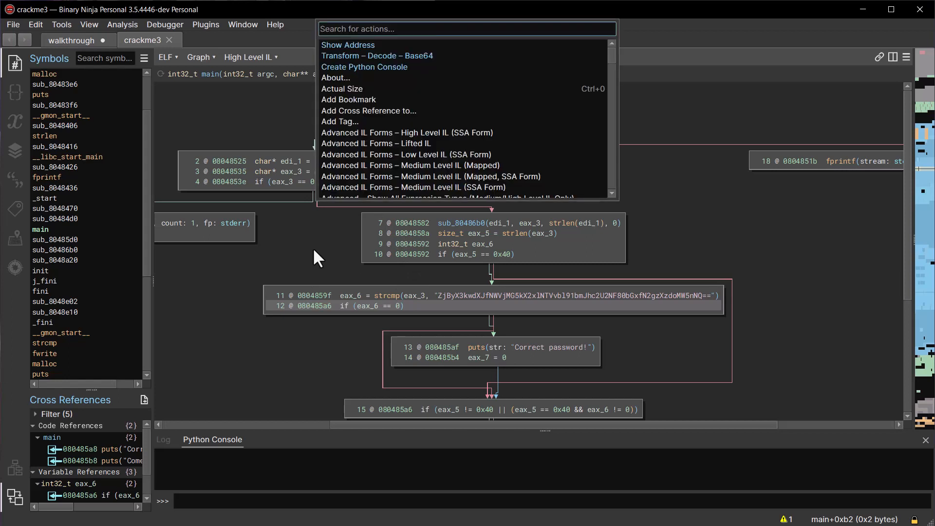
type("sh")
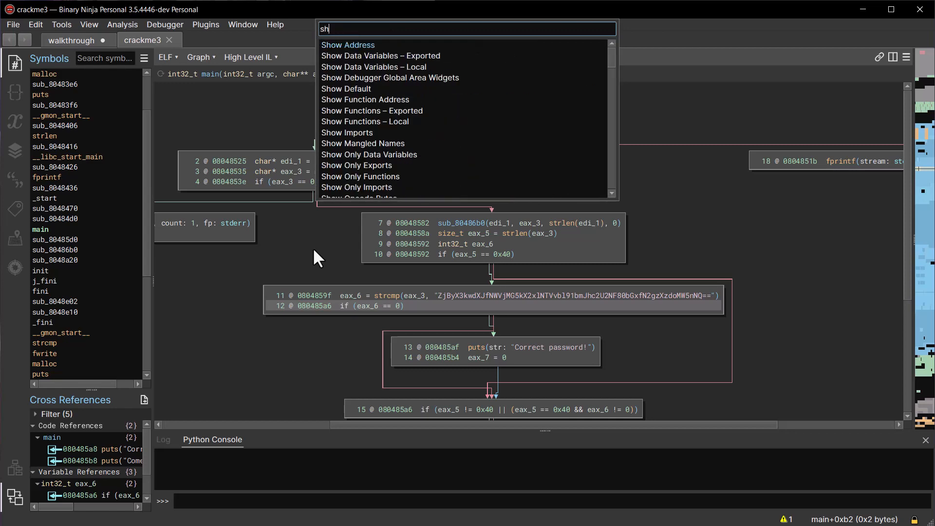
type("ow add")
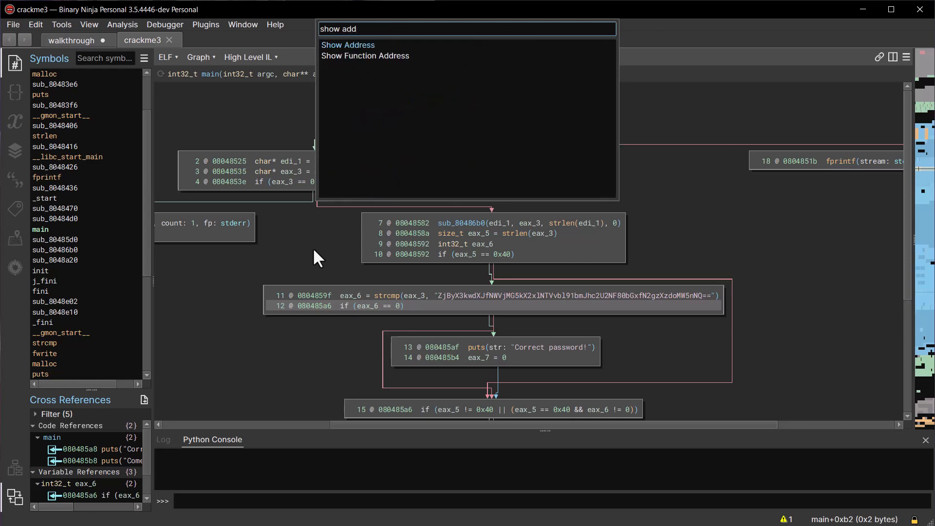
left_click(372, 45)
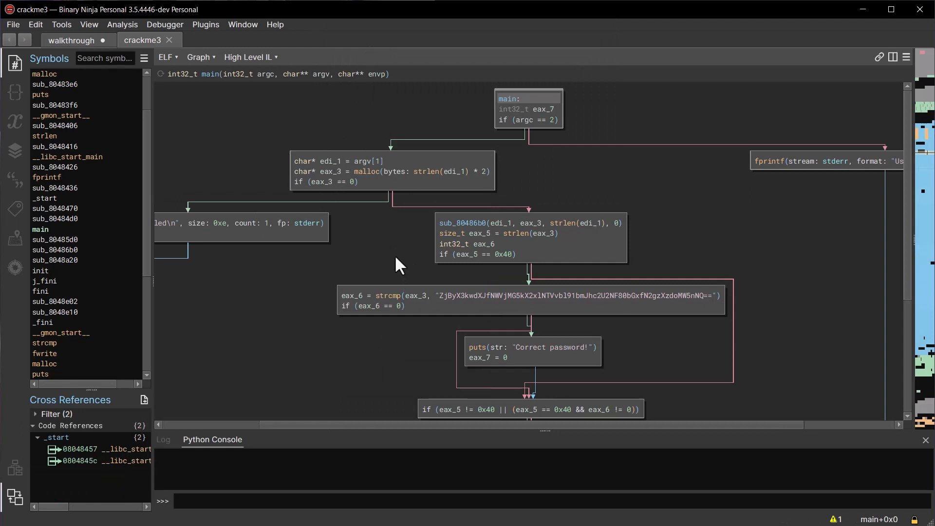
Step: Turn Show Address back on for crackme3's main graph through the command palette
key("ctrl+p")
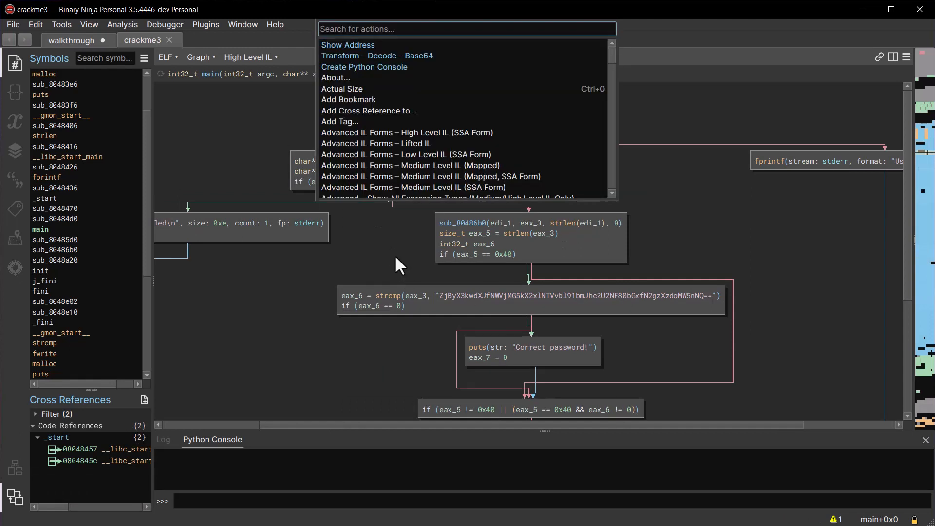
type("show")
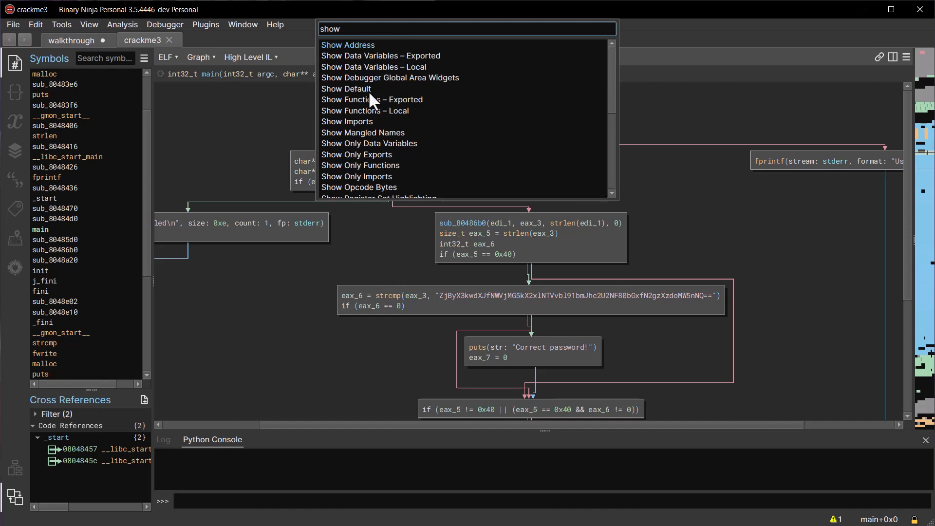
left_click(366, 44)
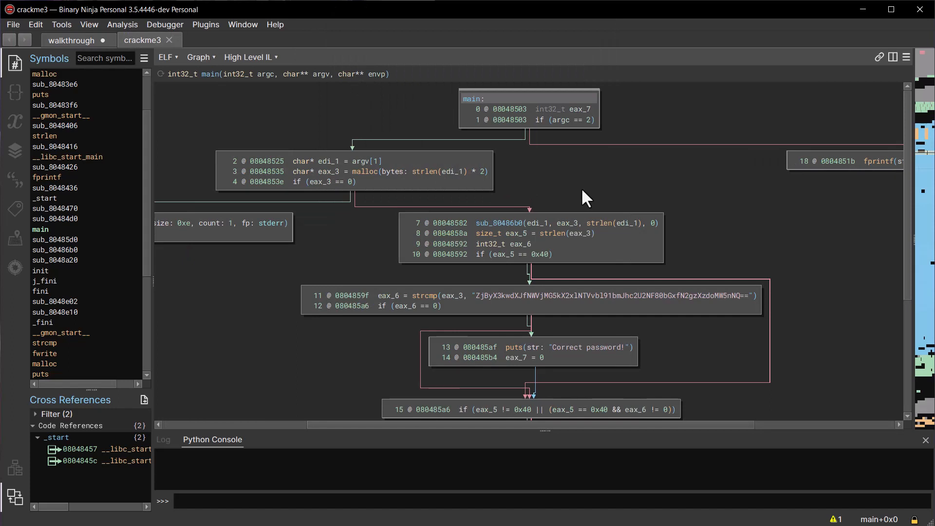
Step: Hide the Python Console area and show it again
left_click(925, 441)
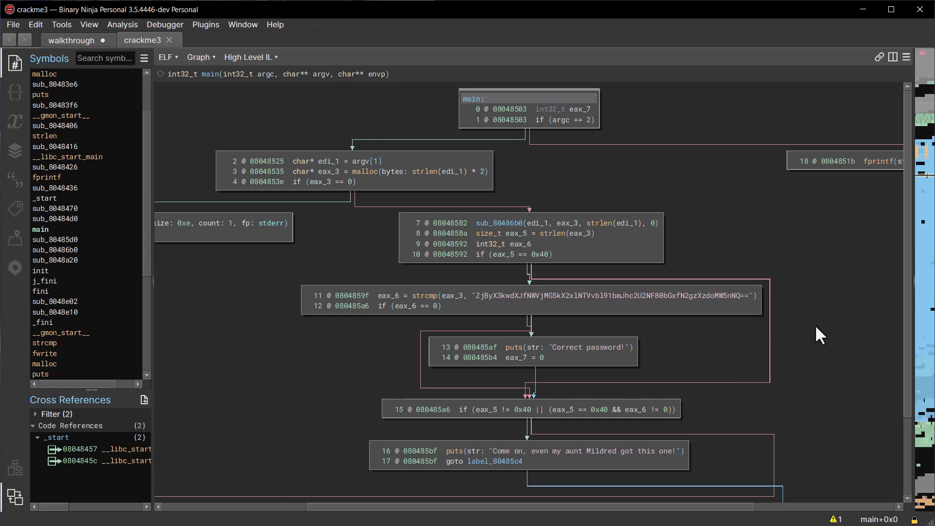
key("grave")
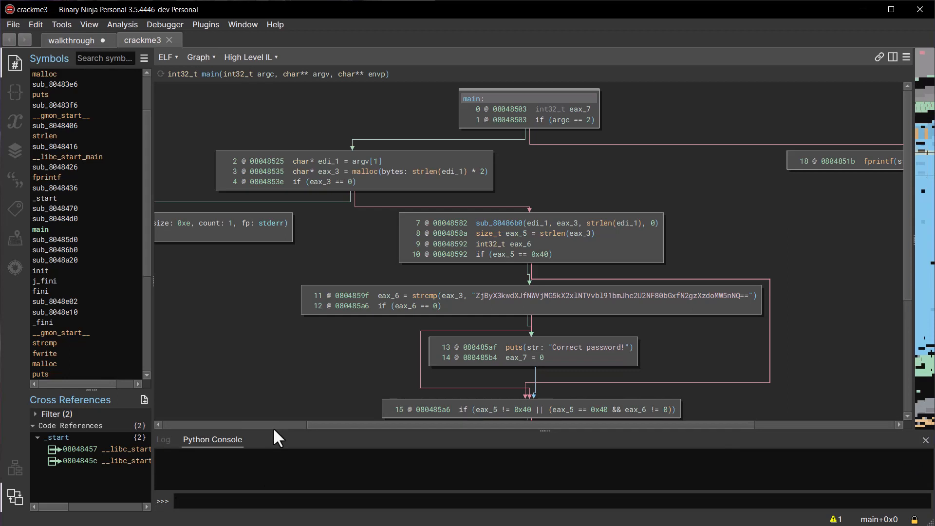
key("alt+Tab")
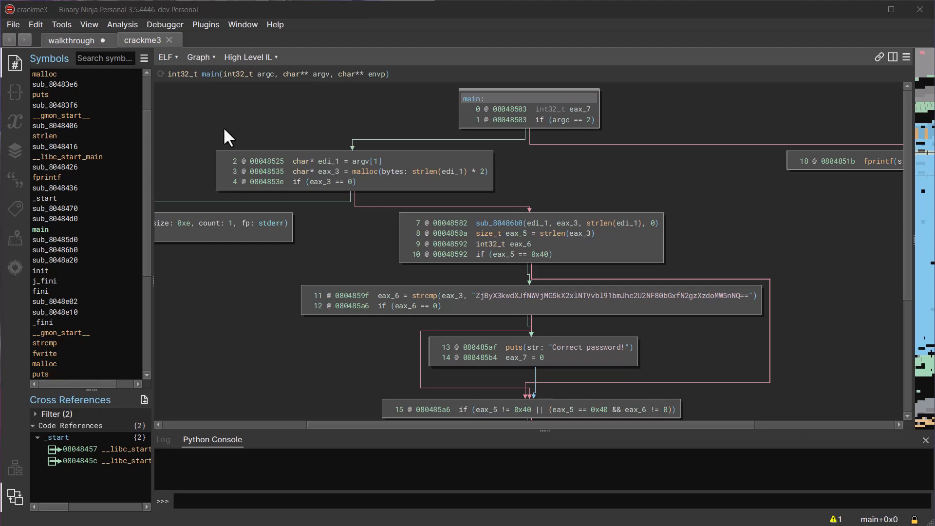
Step: Open crackme3's Triage Summary and select the puts import to list its cross-references
left_click(91, 21)
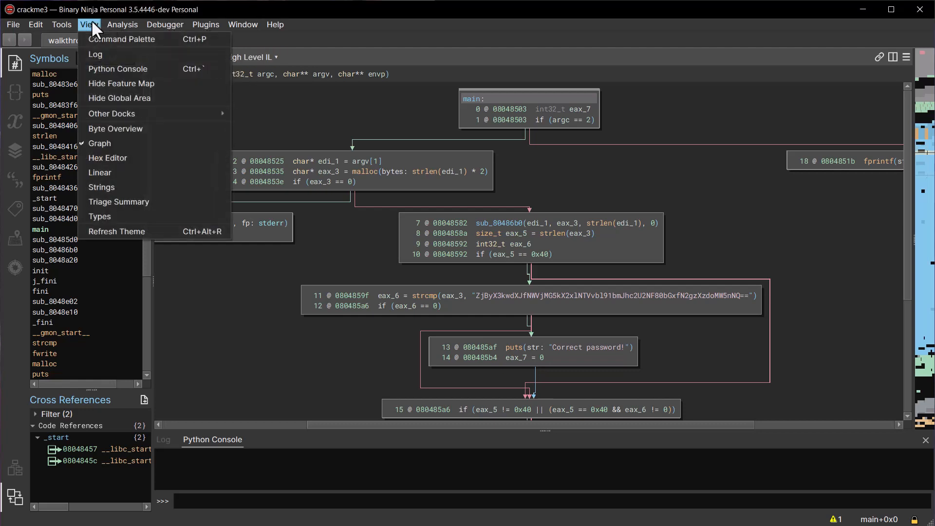
left_click(157, 201)
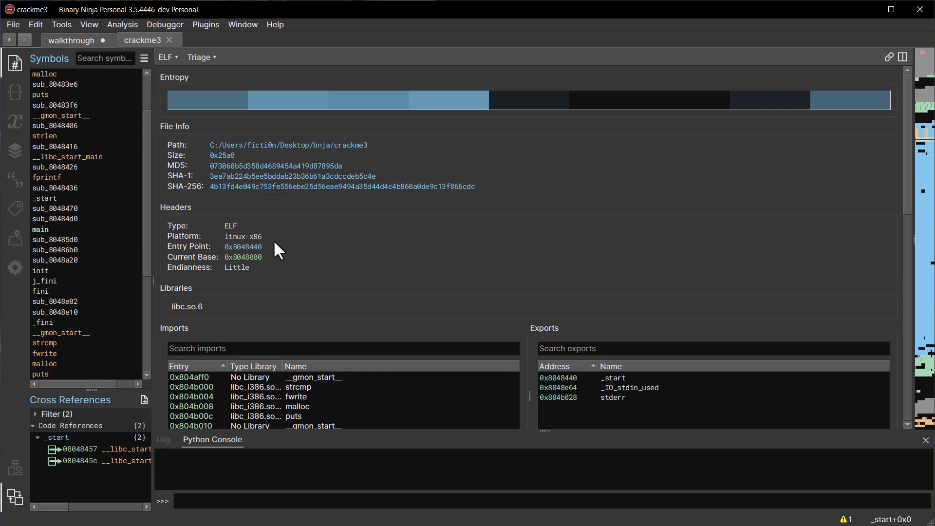
scroll(273, 240, "down", 3)
left_click(246, 271)
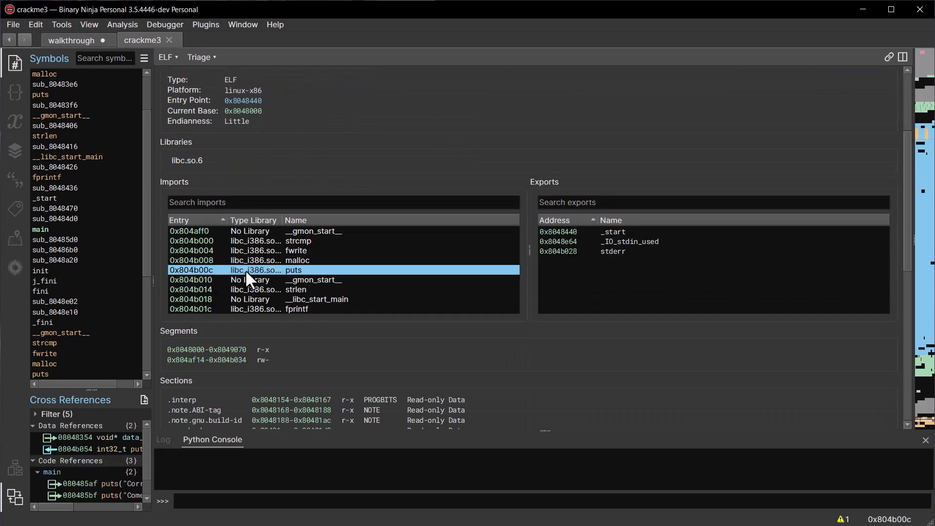
Step: Examine the cross-references of the strlen, fprintf, malloc and strcmp imports, then return to main's graph
scroll(246, 274, "down", 2)
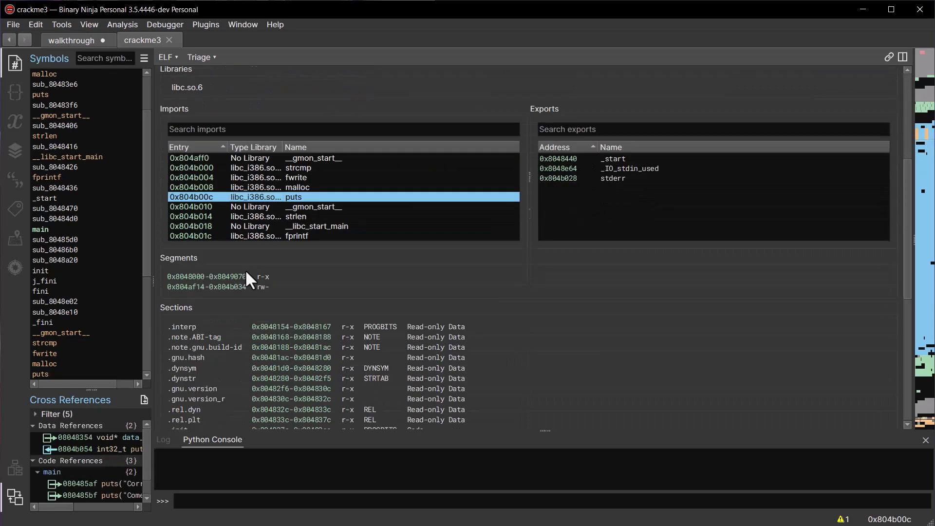
left_click(255, 218)
left_click(252, 234)
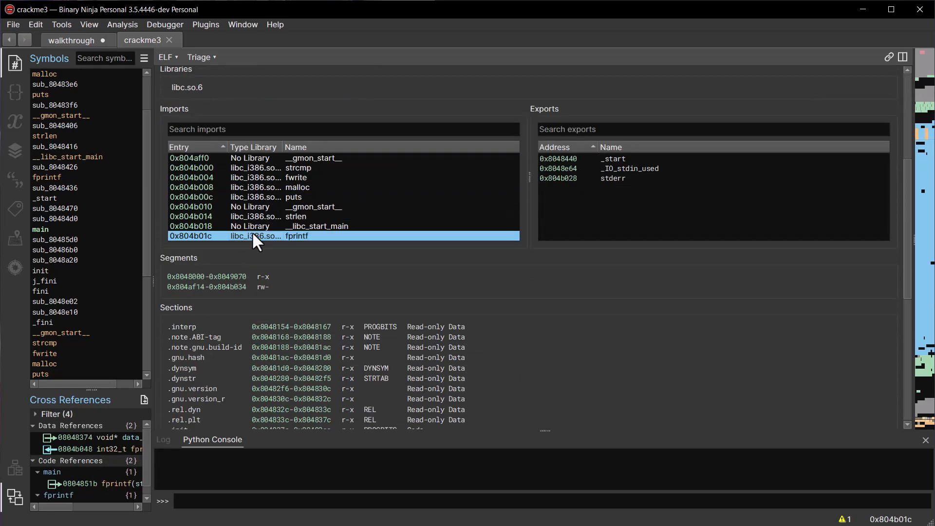
left_click(282, 188)
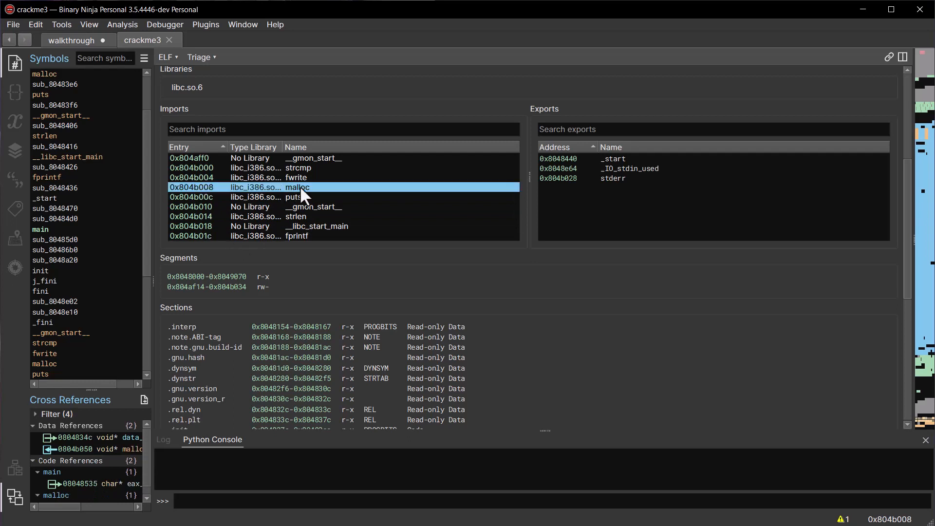
left_click(302, 168)
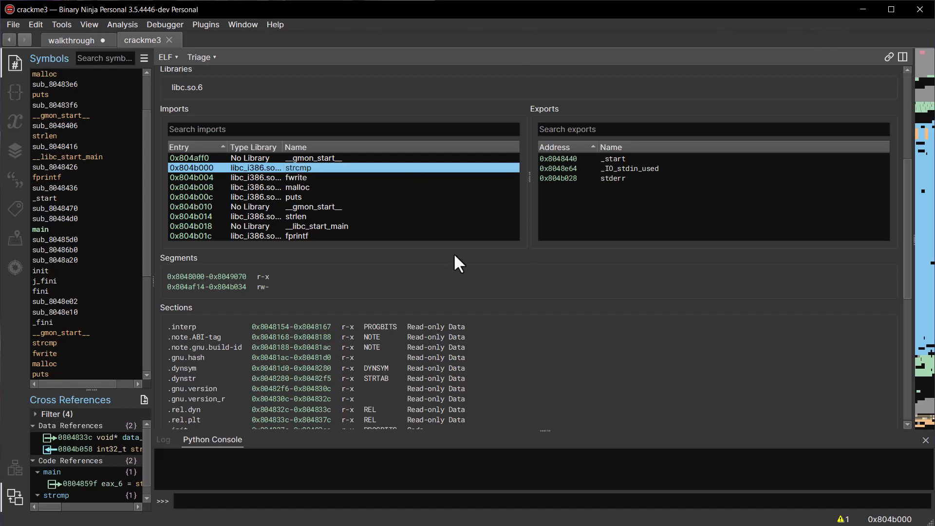
key("Escape")
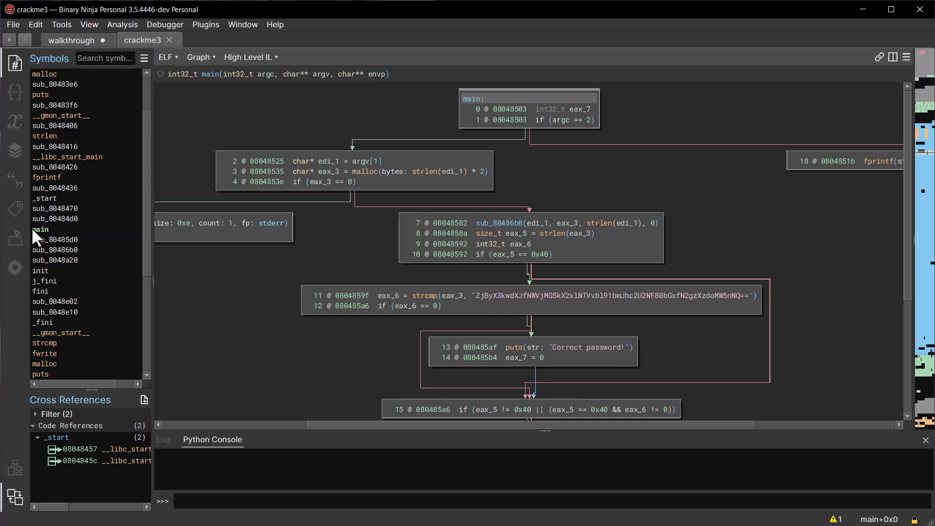
Step: Return to the walkthrough binary with its symbol list shown and highlight the password and user_input variables in check_password
left_click(78, 40)
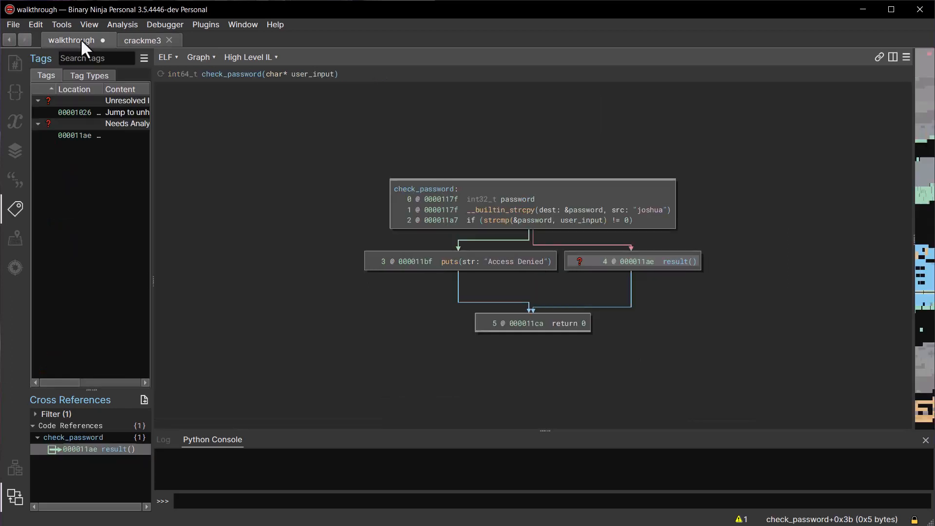
left_click(15, 62)
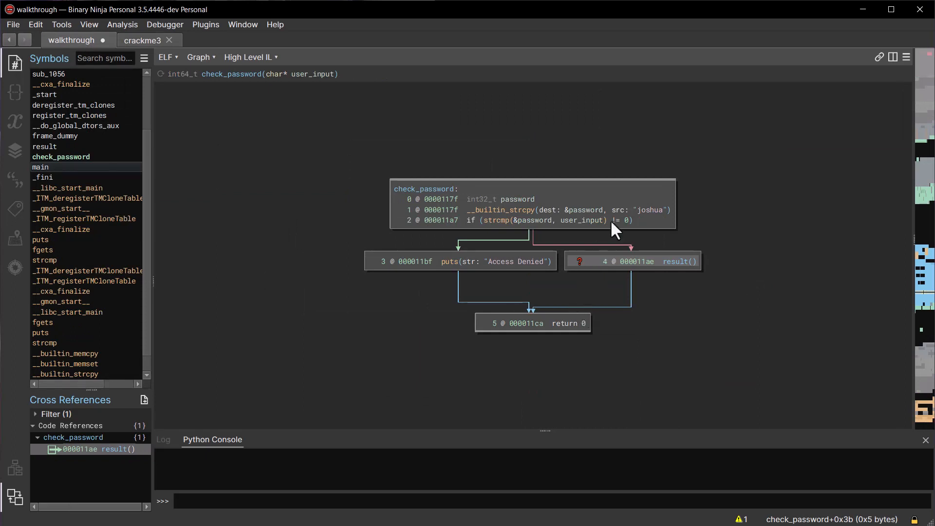
left_click(593, 209)
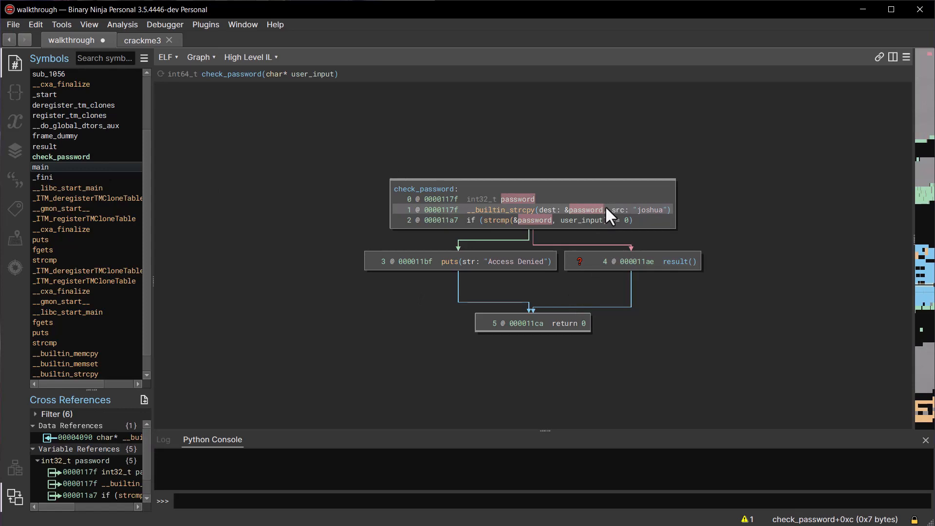
left_click(597, 220)
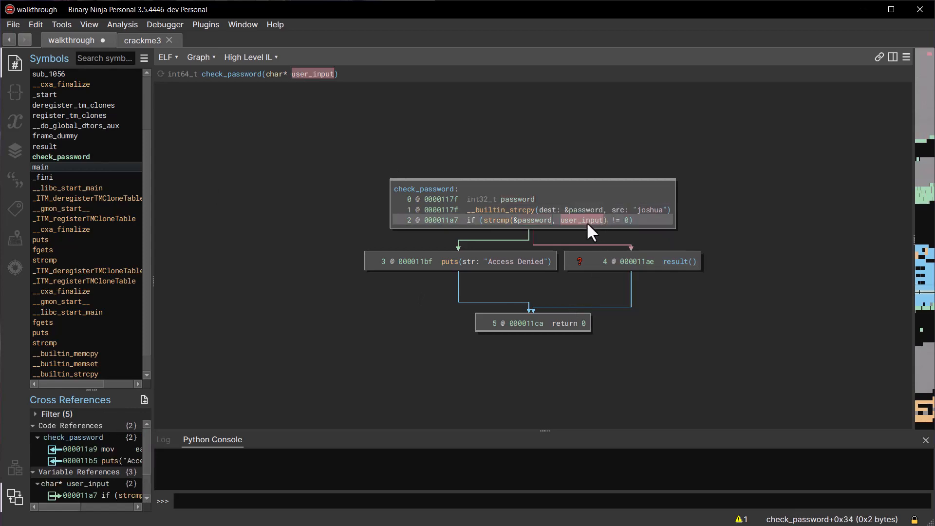
Step: Undo the Needs Analysis tag and the variable renames in check_password, then highlight var_13 and arg1
key("ctrl+z")
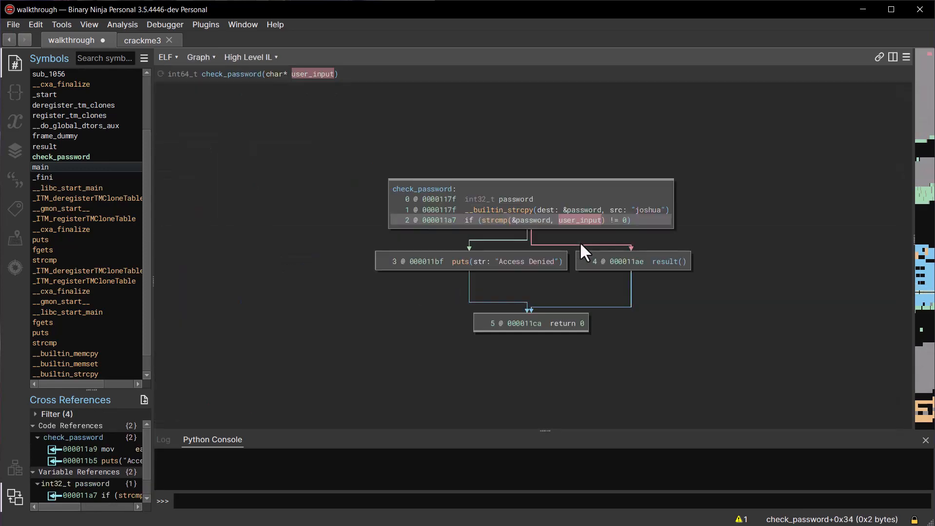
key("ctrl+z")
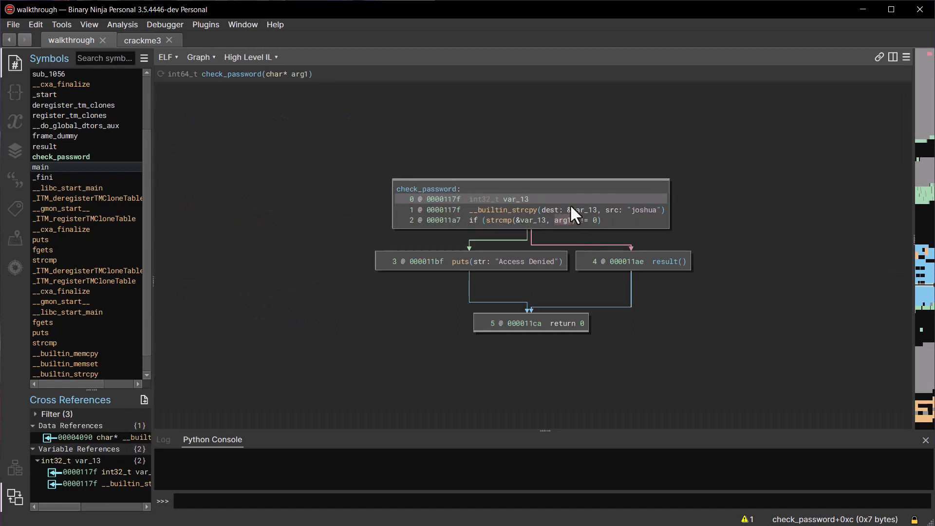
left_click(576, 209)
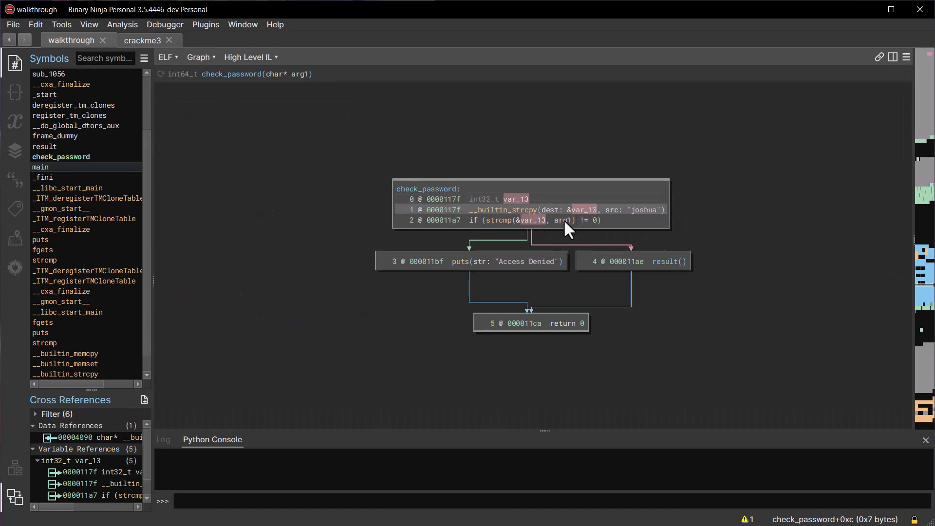
left_click(563, 220)
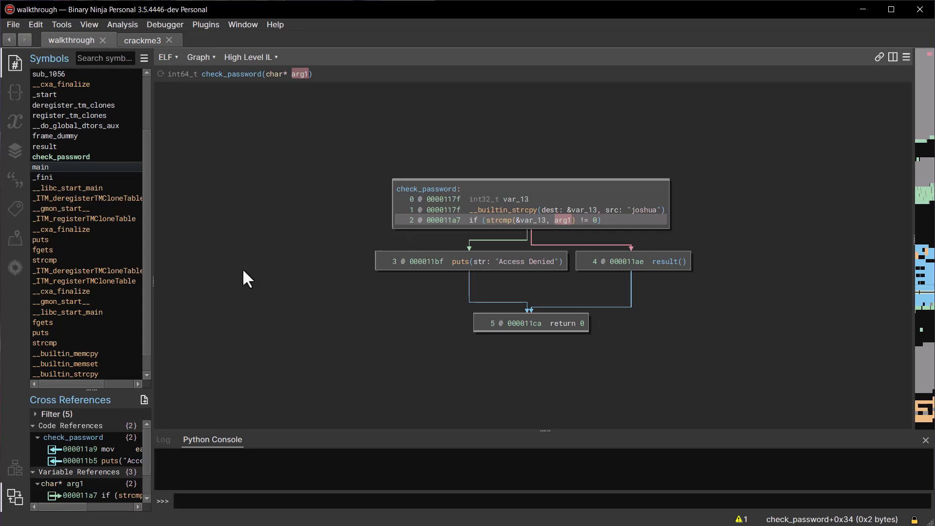
Step: View the __do_global_dtors_aux and deregister_tm_clones functions, then select the puts symbol to list its cross-references
scroll(121, 176, "up", 3)
left_click(111, 195)
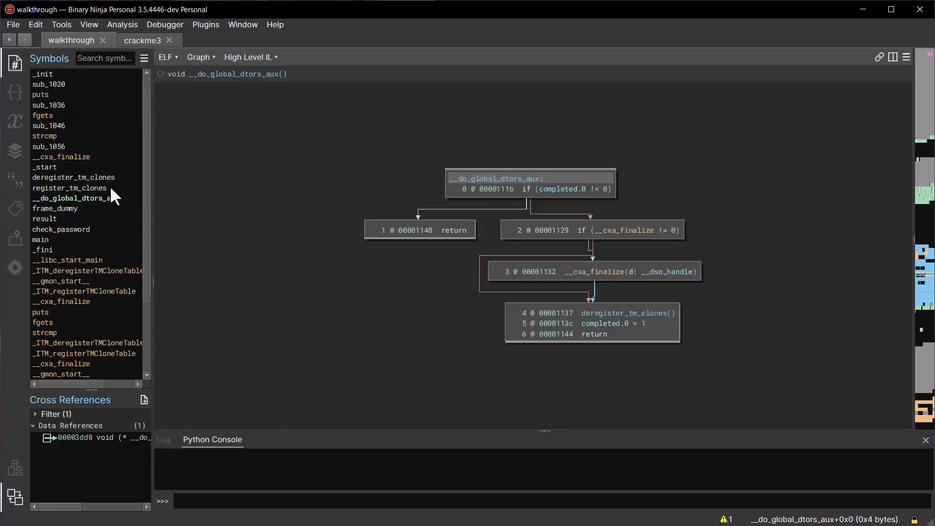
left_click(108, 179)
left_click(72, 94)
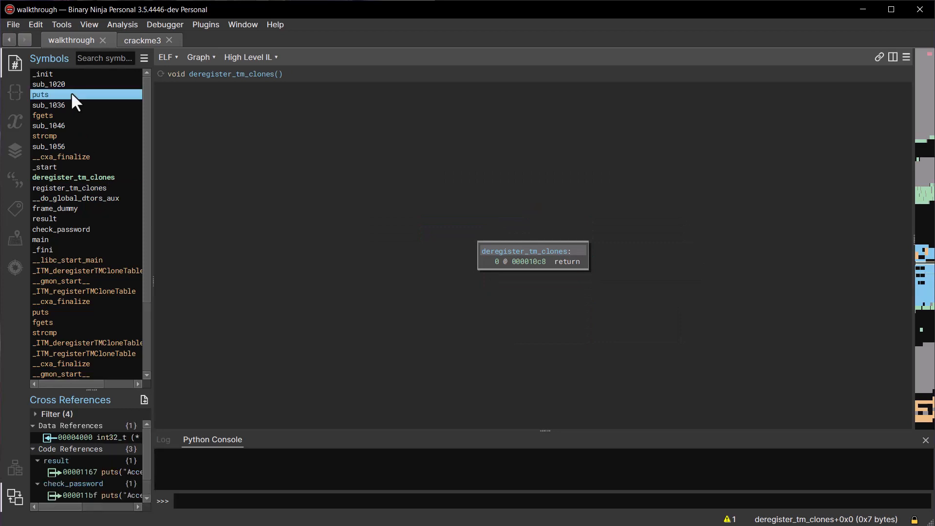
Step: Select the sub_1020 symbol and open its cross-reference at 0000103b in sub_1036
left_click(57, 82)
left_click(105, 58)
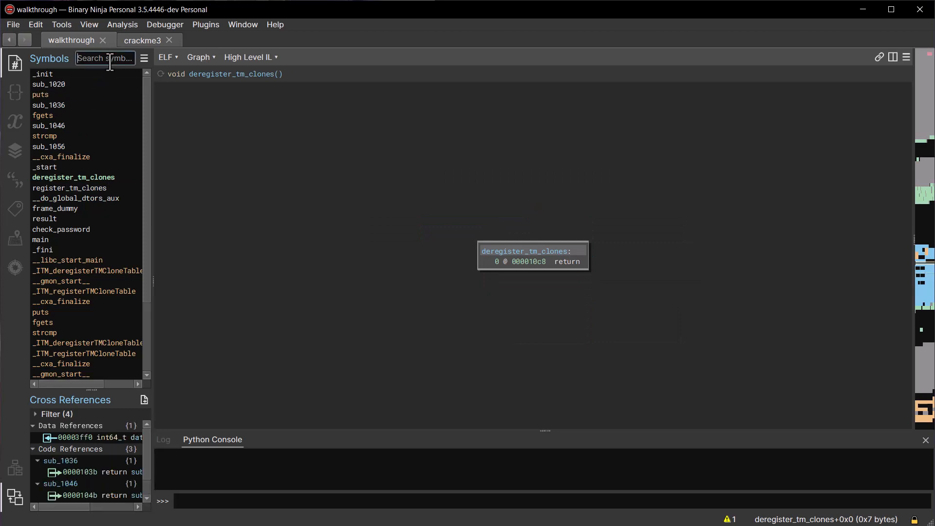
left_click(75, 472)
mouse_move(75, 473)
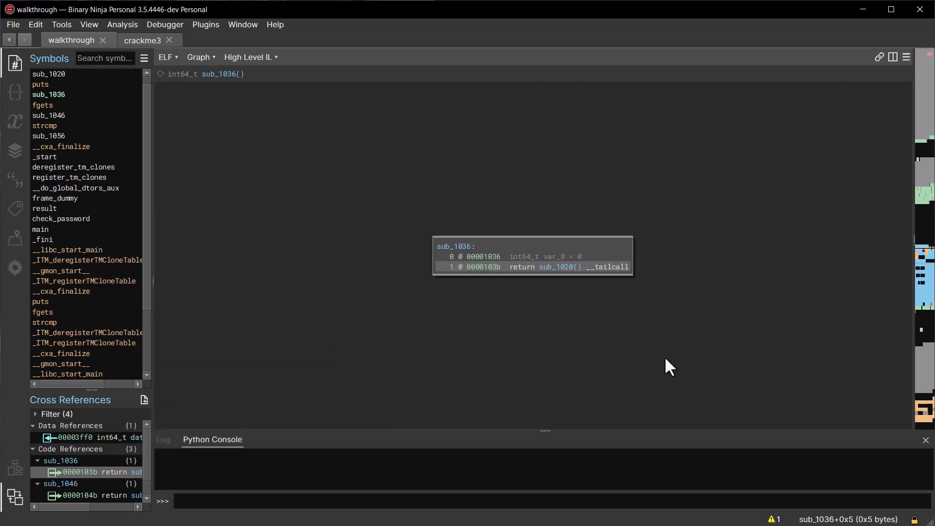
Step: Review the available debugger commands, then open the plugin manager
left_click(165, 25)
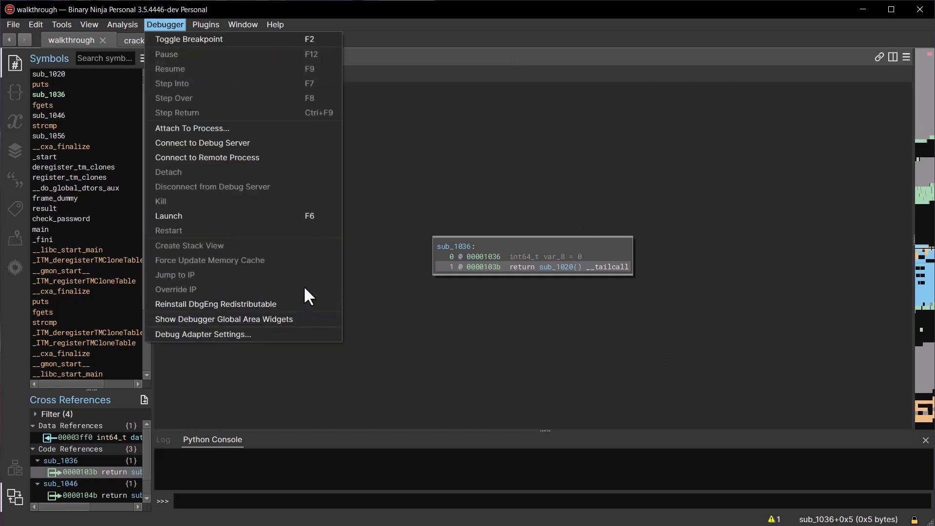
left_click(480, 174)
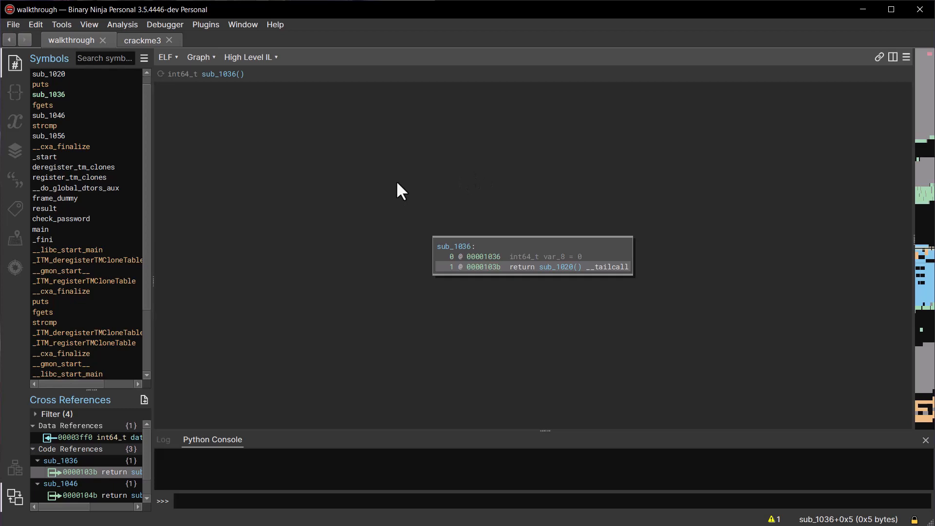
left_click(208, 25)
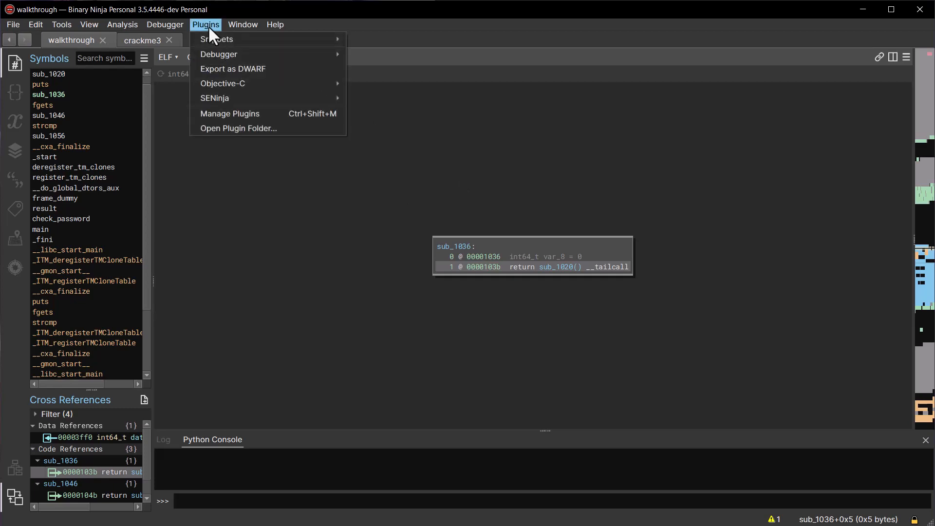
left_click(222, 113)
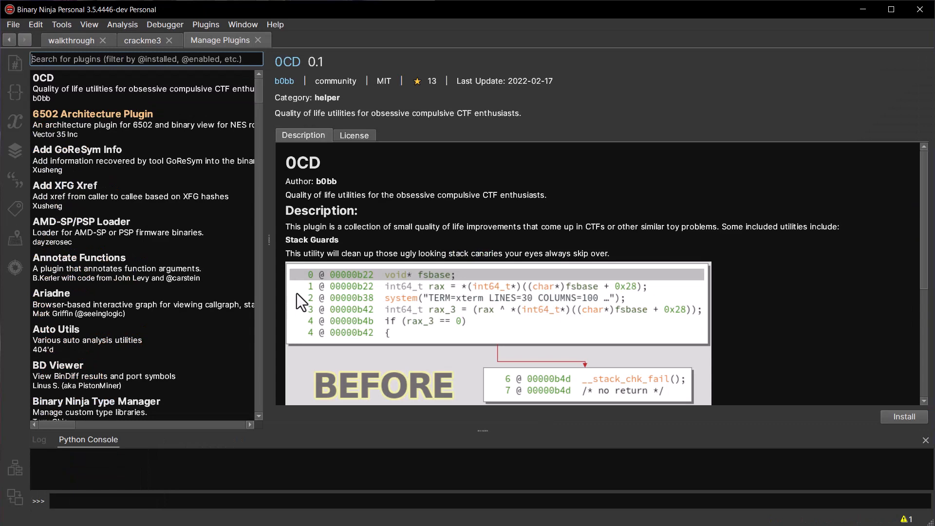
Step: View the details of the 6502 Architecture Plugin, 0CD and Add GoReSym Info in the plugin manager
left_click(59, 125)
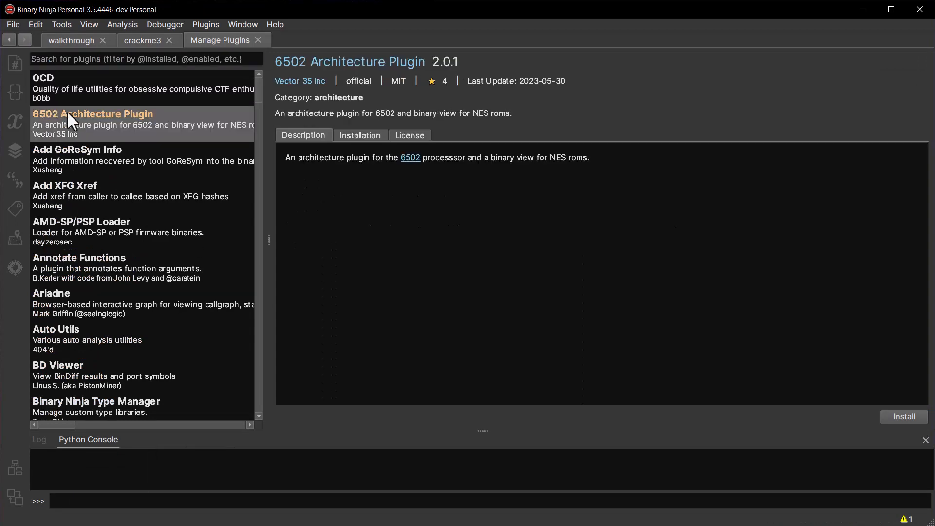
left_click(67, 93)
left_click(75, 116)
left_click(86, 96)
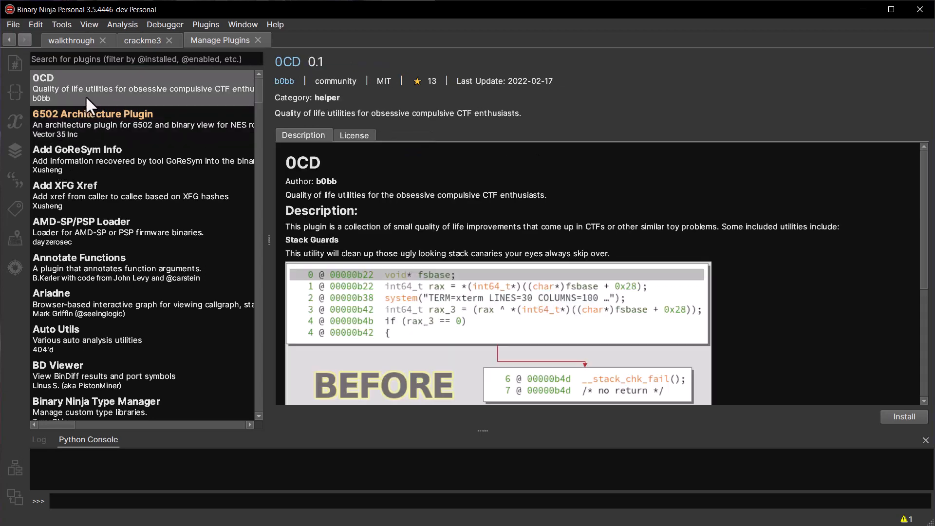
left_click(94, 157)
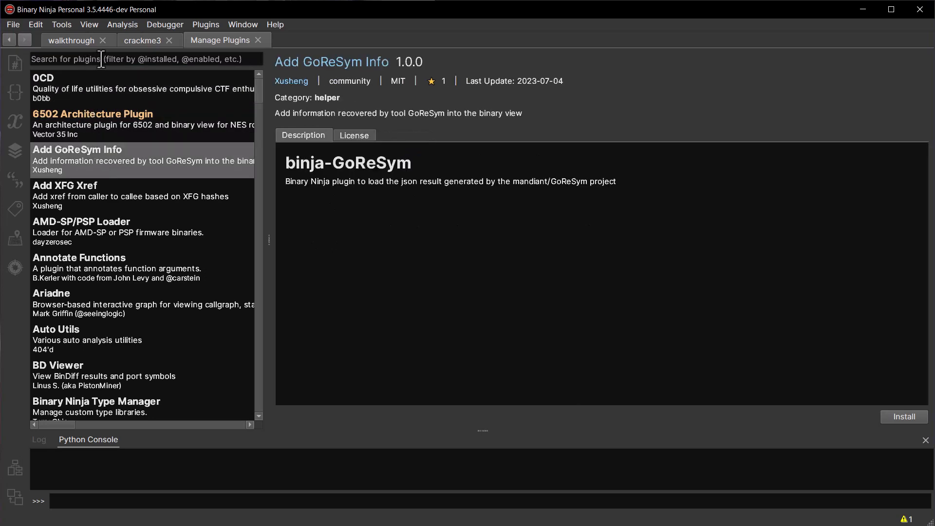
left_click(136, 60)
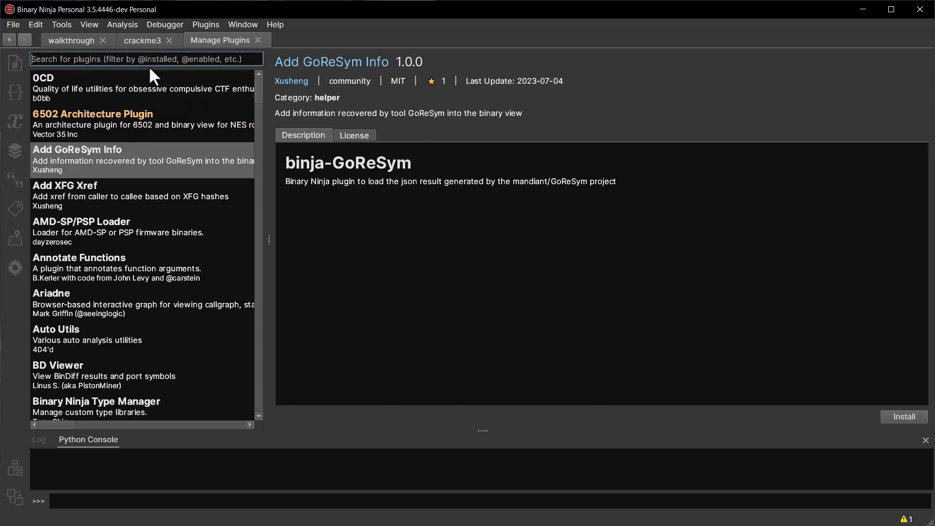
left_click(194, 127)
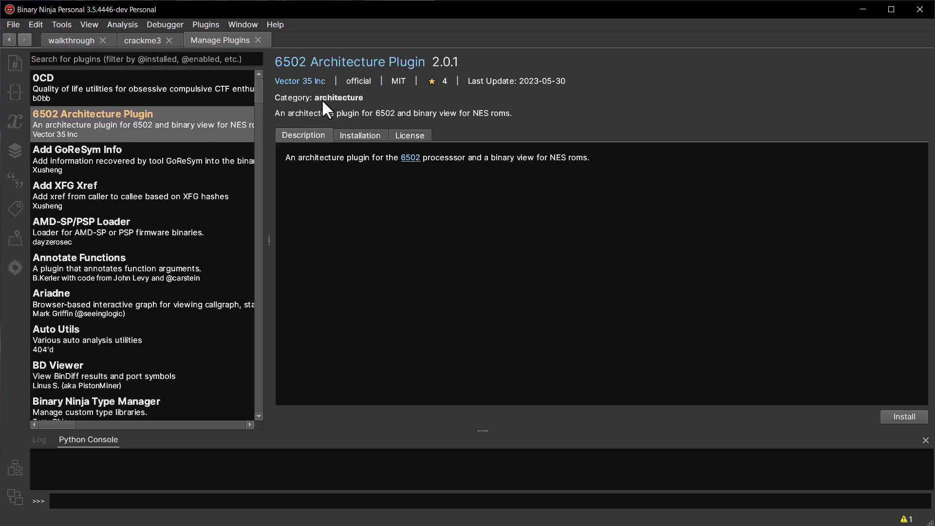
left_click(115, 59)
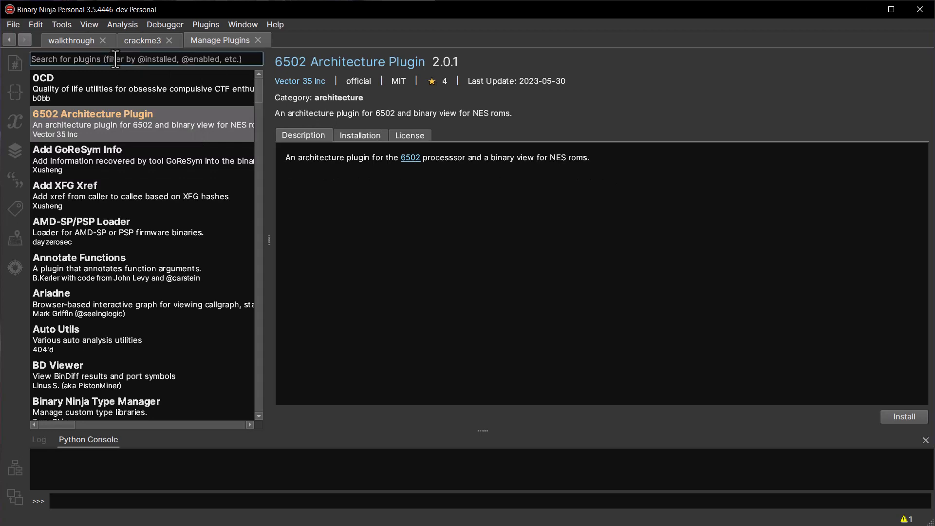
type("@ar")
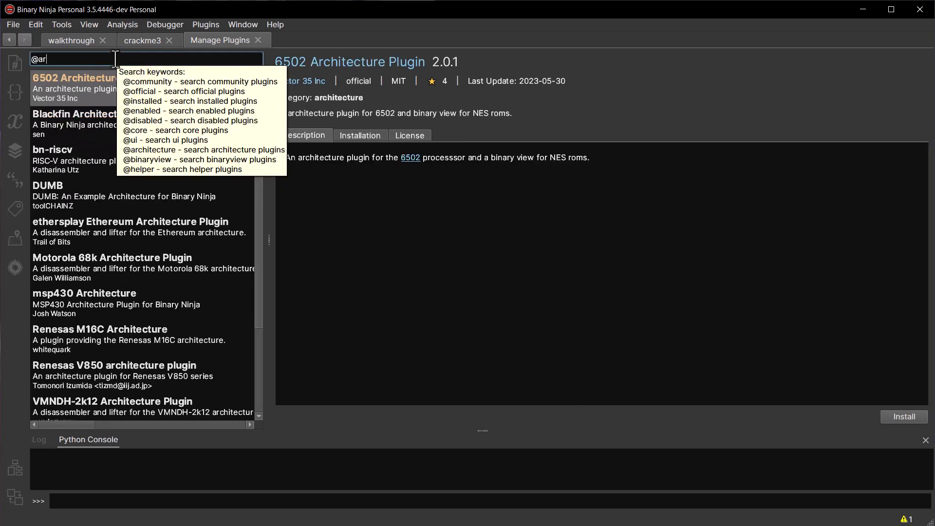
type("ch")
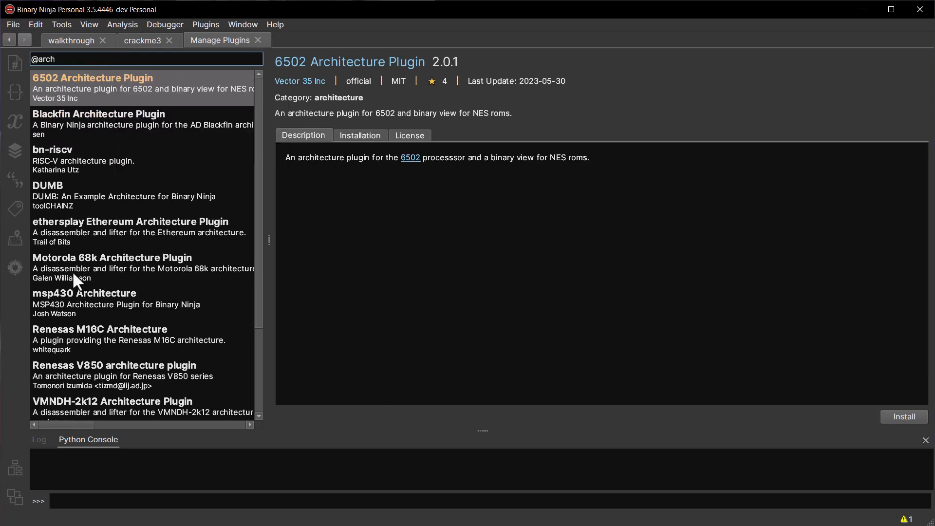
scroll(125, 371, "down", 3)
scroll(122, 361, "up", 3)
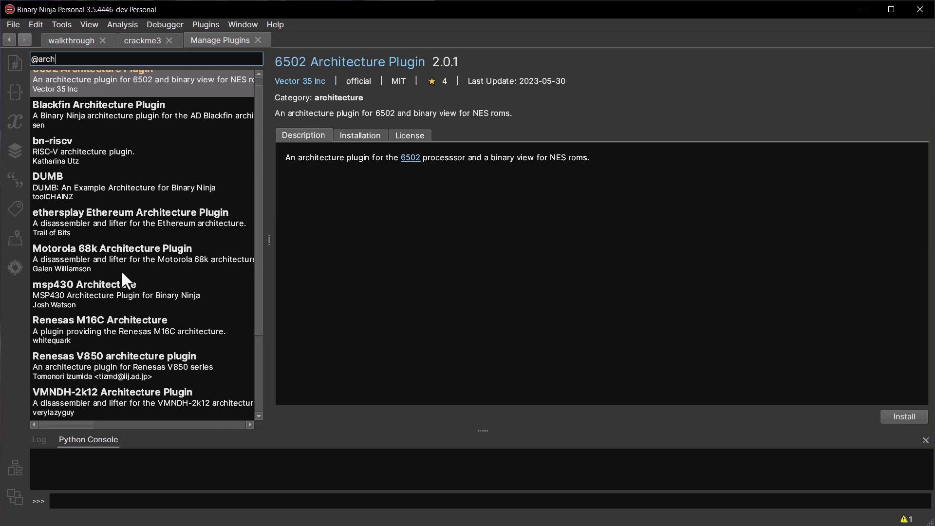
left_click(121, 233)
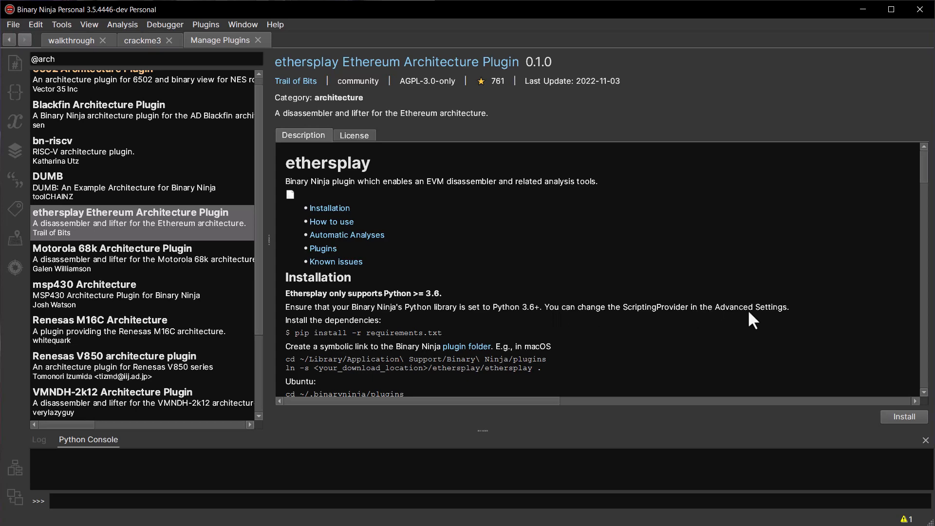
Step: Look up the available Python Interpreter libraries by searching the settings for "python", and close the settings
left_click(34, 26)
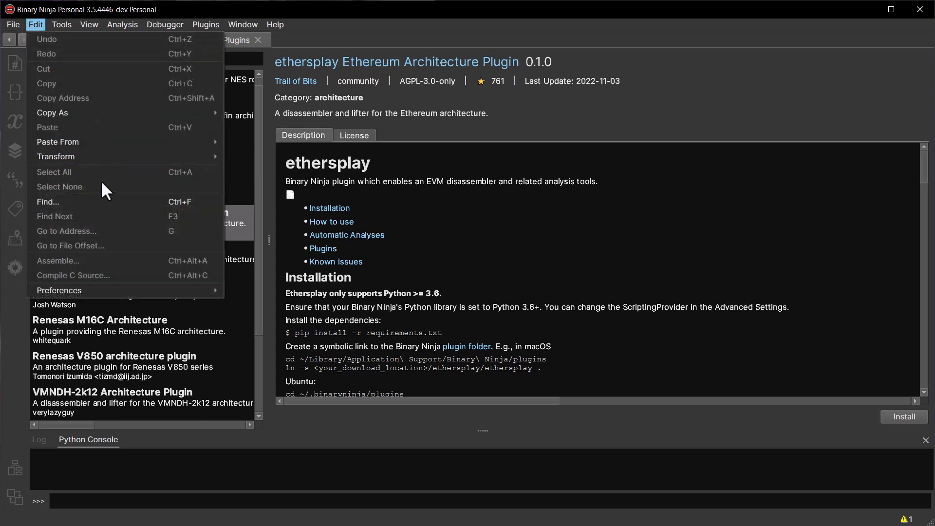
mouse_move(82, 294)
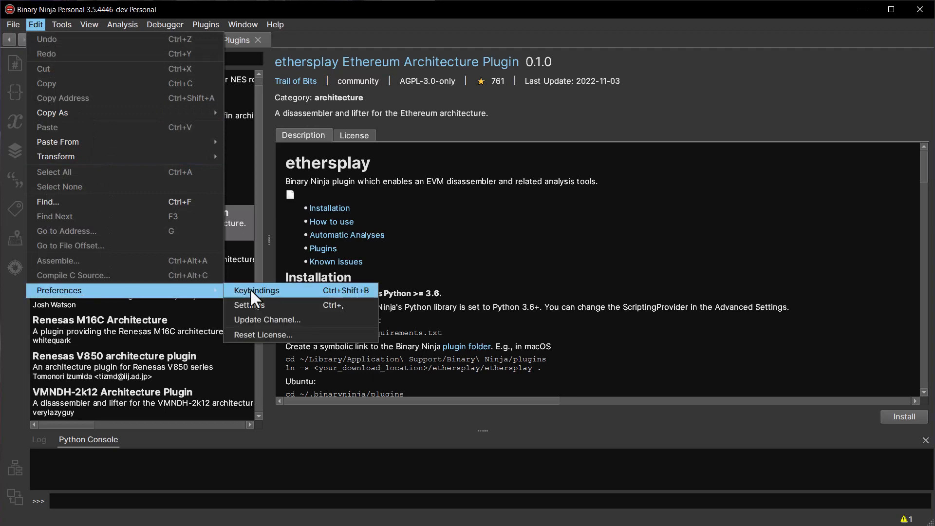
left_click(273, 305)
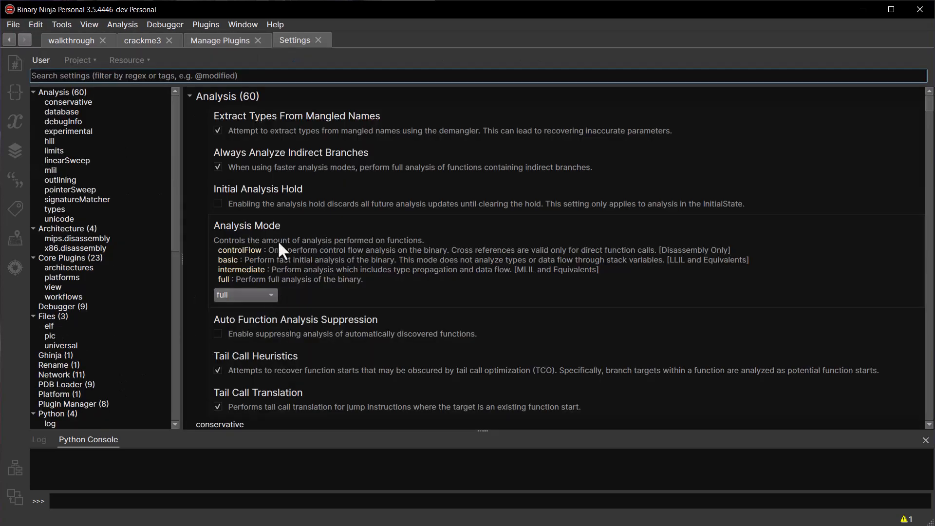
left_click(122, 92)
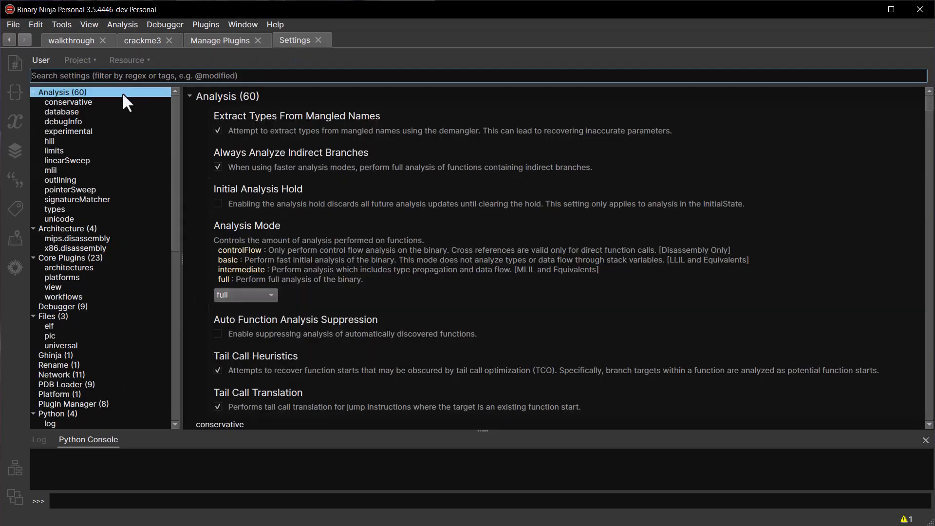
type("python")
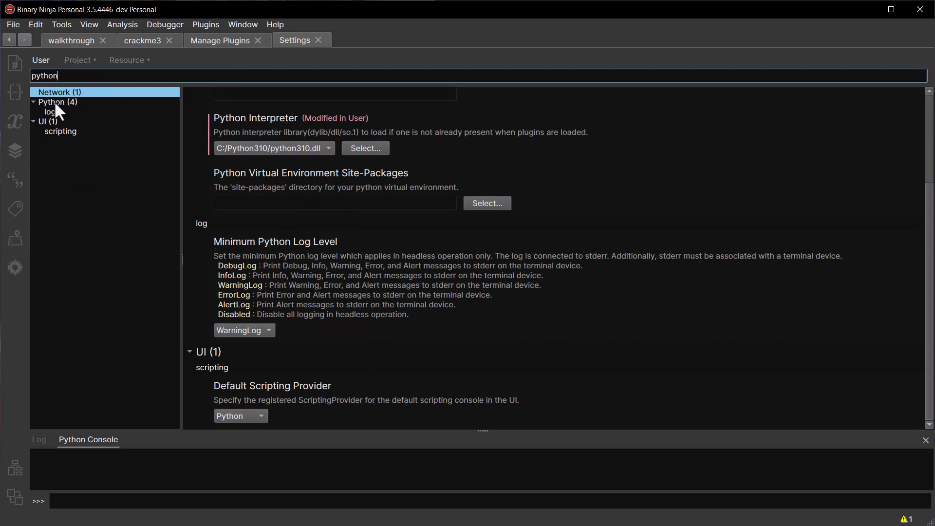
left_click(54, 102)
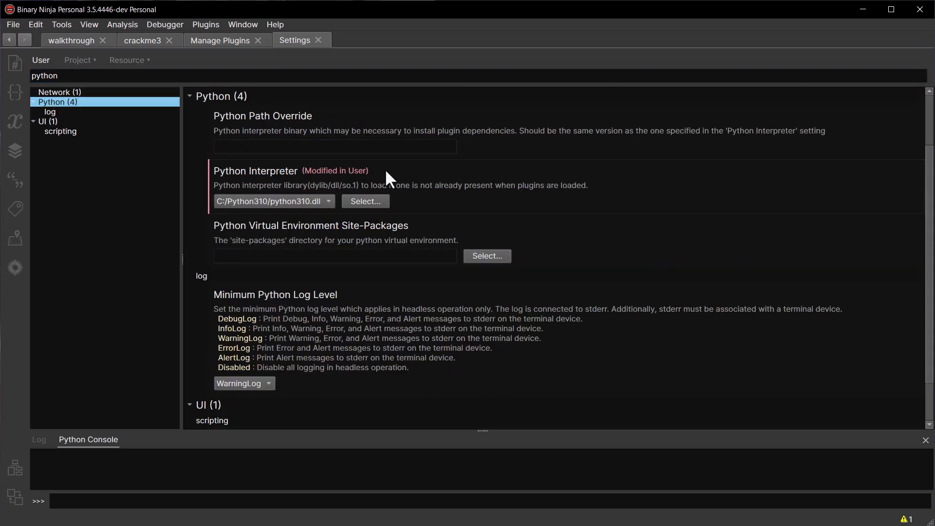
left_click(291, 201)
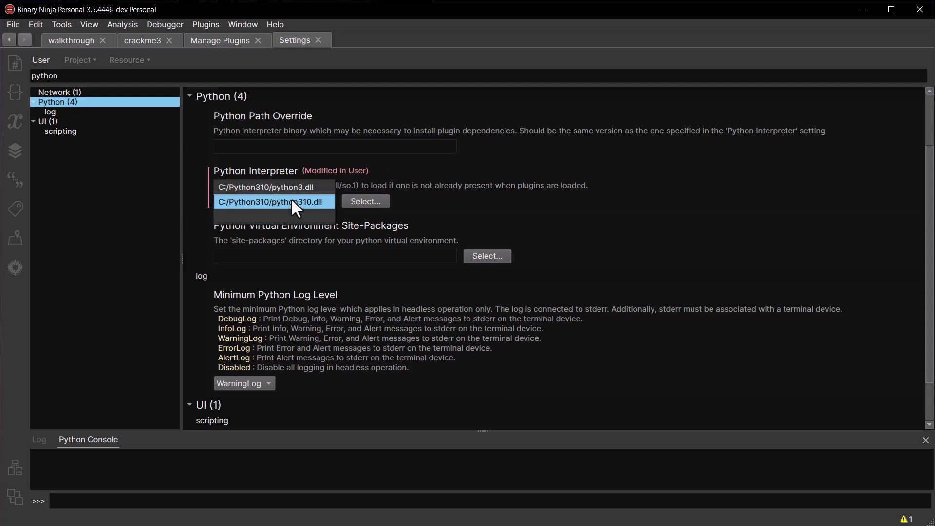
left_click(508, 194)
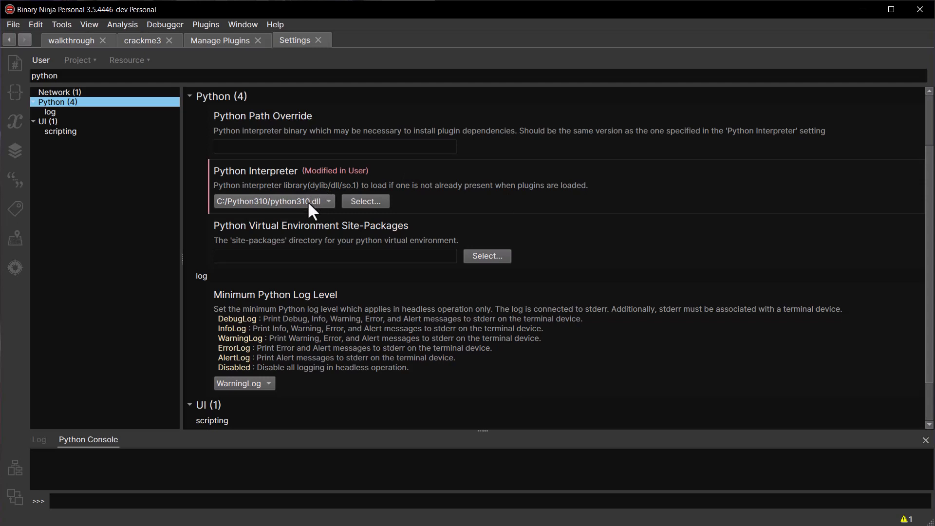
left_click(318, 40)
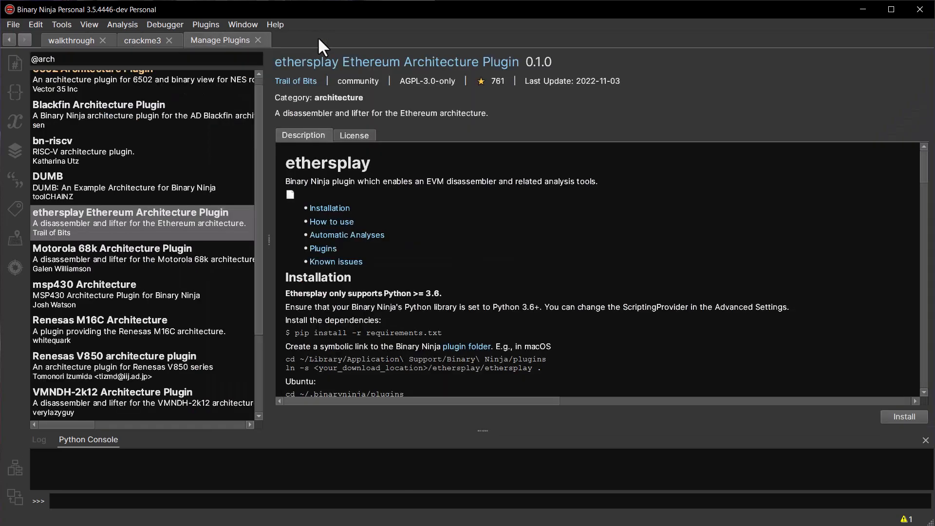
Step: Install the ethersplay plugin together with its required dependencies, and close the plugin manager
left_click(889, 414)
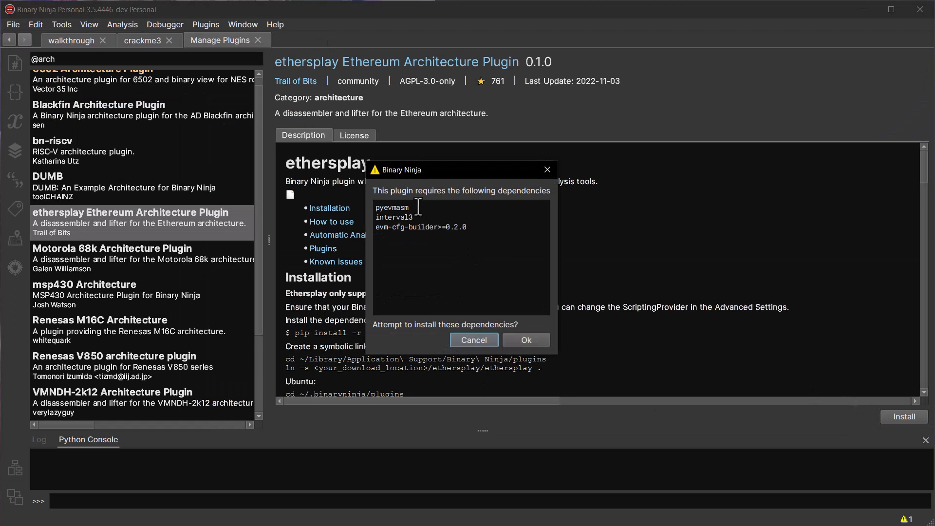
left_click_drag(468, 227, 375, 205)
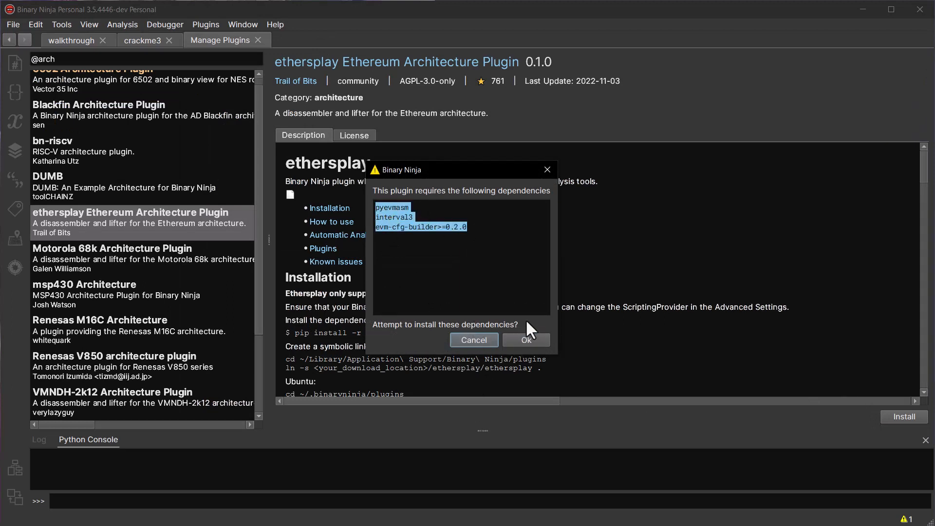
left_click(525, 338)
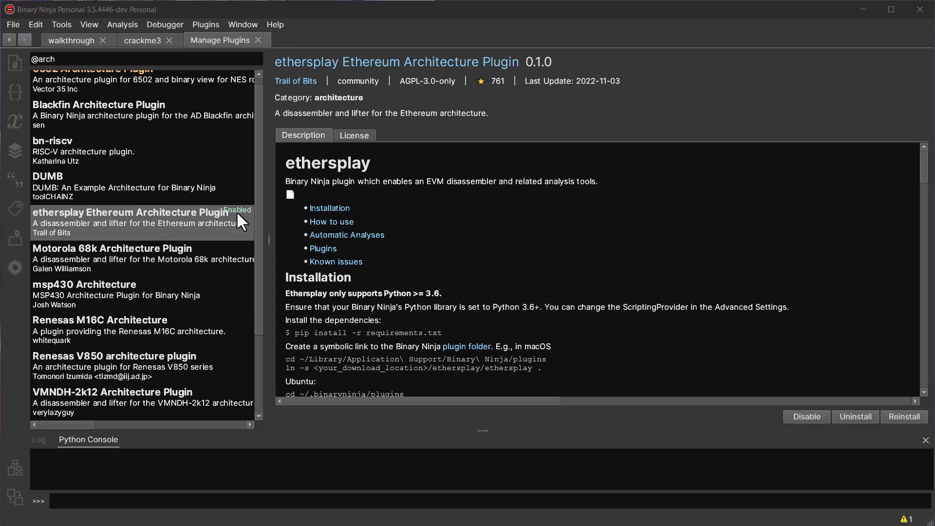
left_click(258, 40)
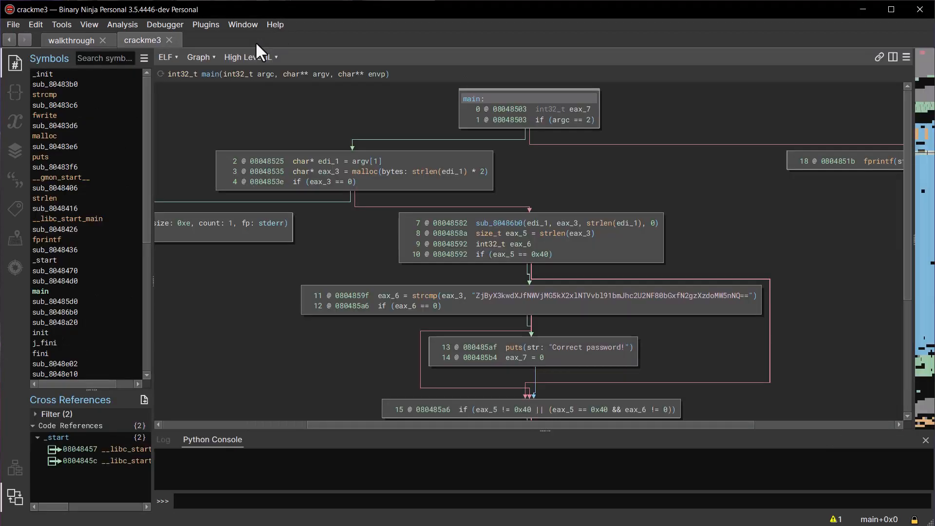
Step: Open the recurse.evm file from the bnja folder
left_click(11, 25)
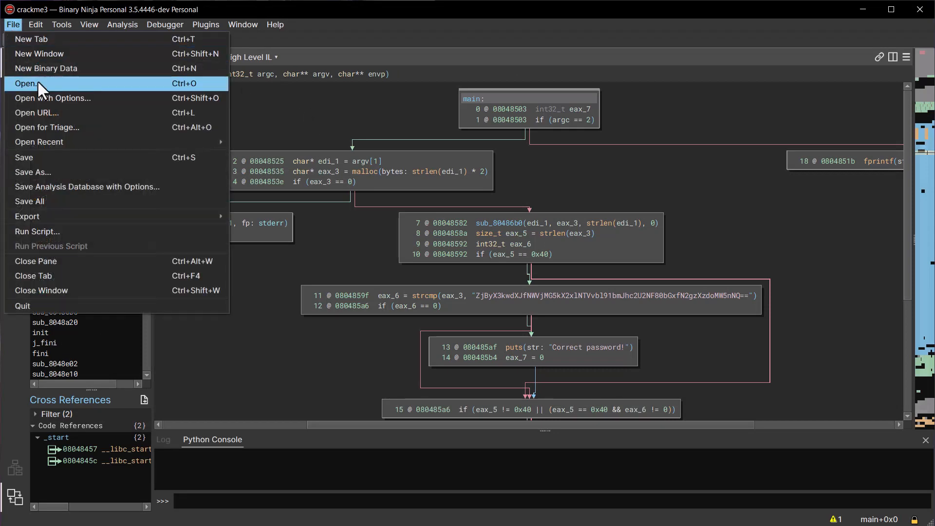
left_click(38, 81)
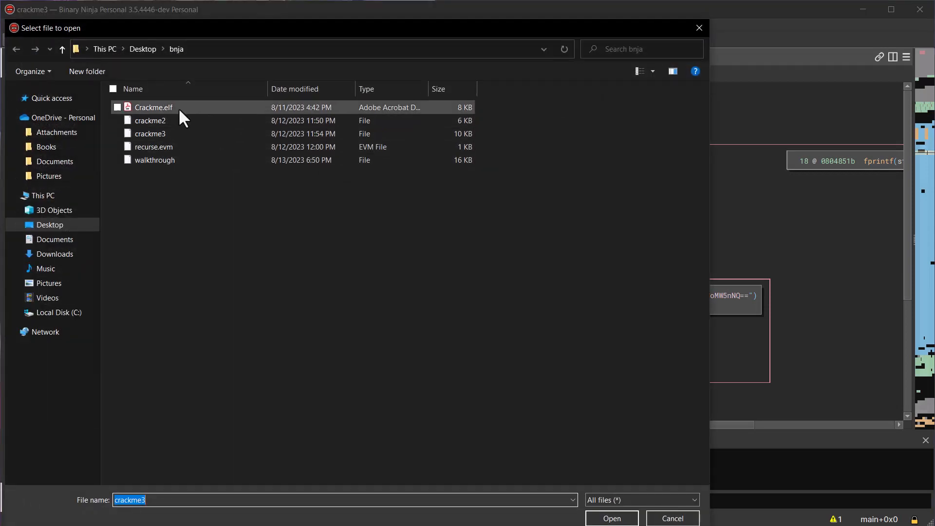
double_click(166, 146)
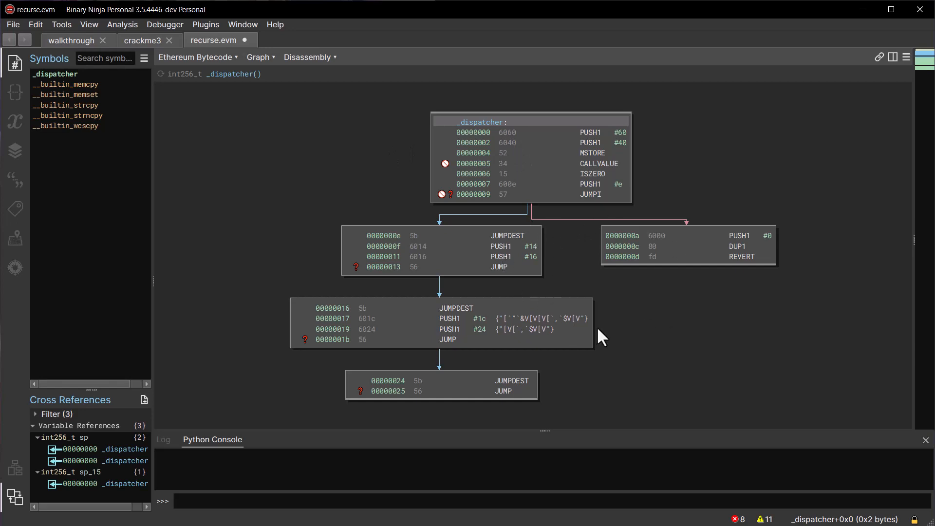
Step: Examine the instructions in the first _dispatcher block one by one, down to ISZERO at 00000006
left_click(597, 141)
left_click(597, 149)
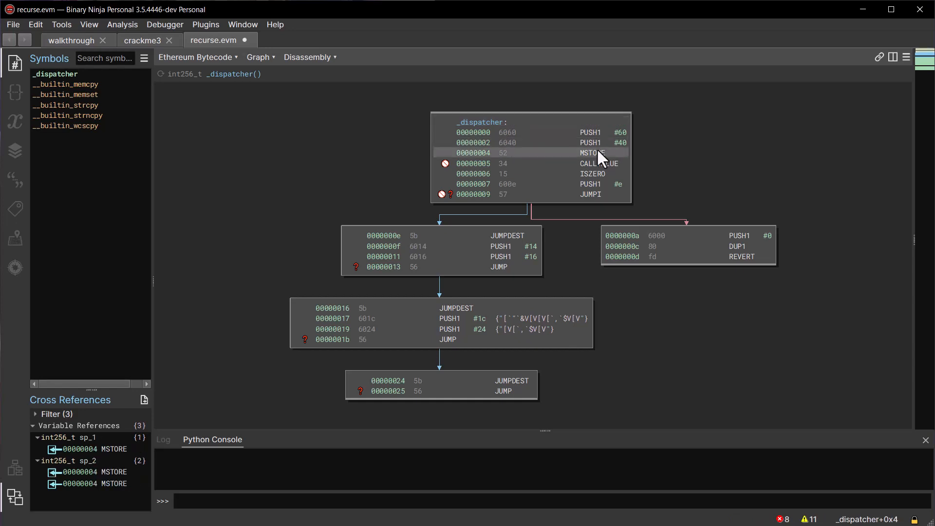
left_click(598, 161)
left_click(592, 174)
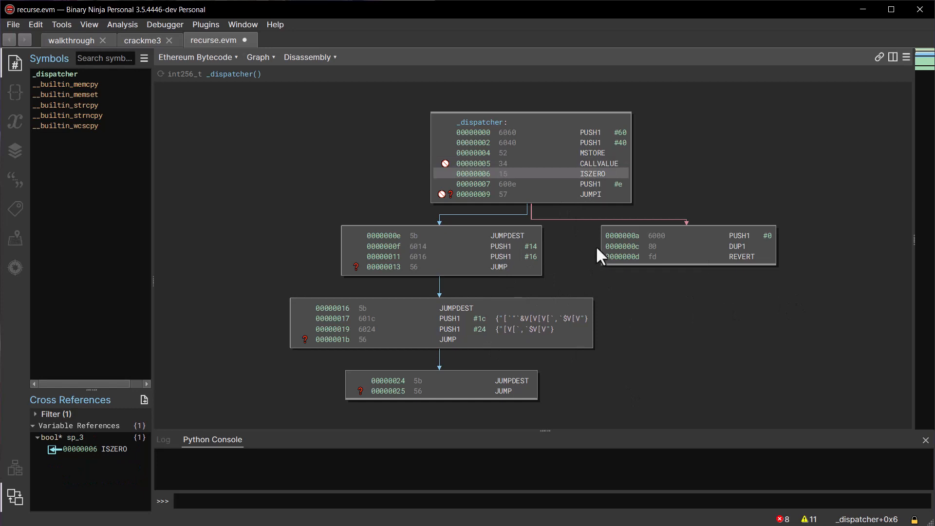
Step: Render the flowgraph of _dispatcher with the Ethersplay plugin, and close the rendered graph after viewing it
right_click(564, 187)
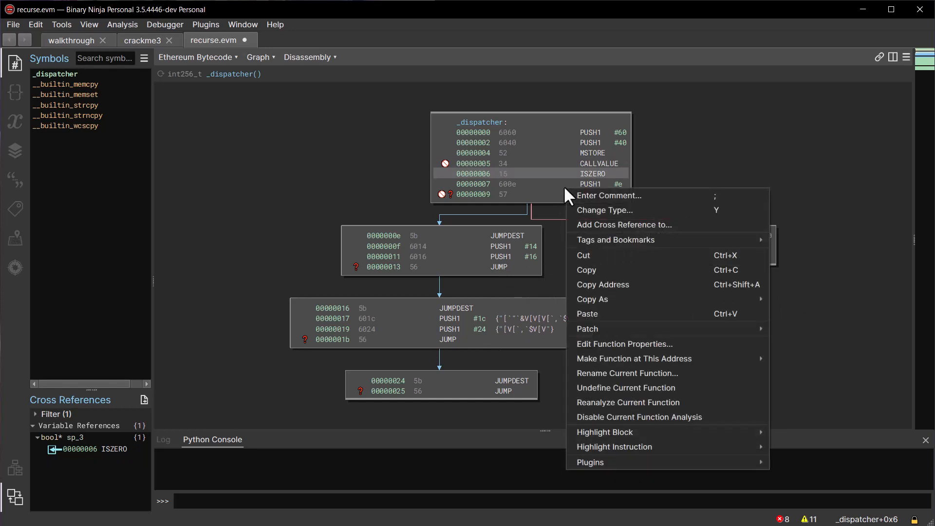
mouse_move(622, 452)
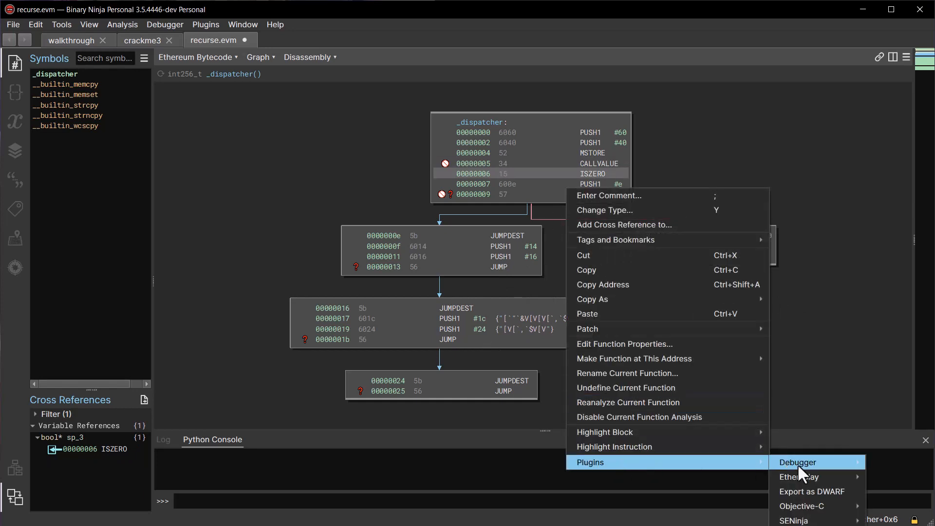
mouse_move(797, 477)
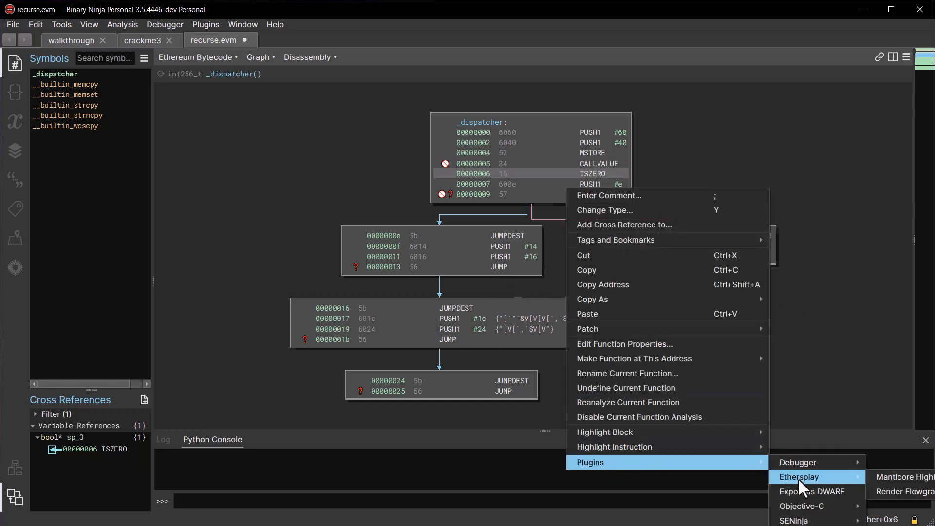
left_click(890, 489)
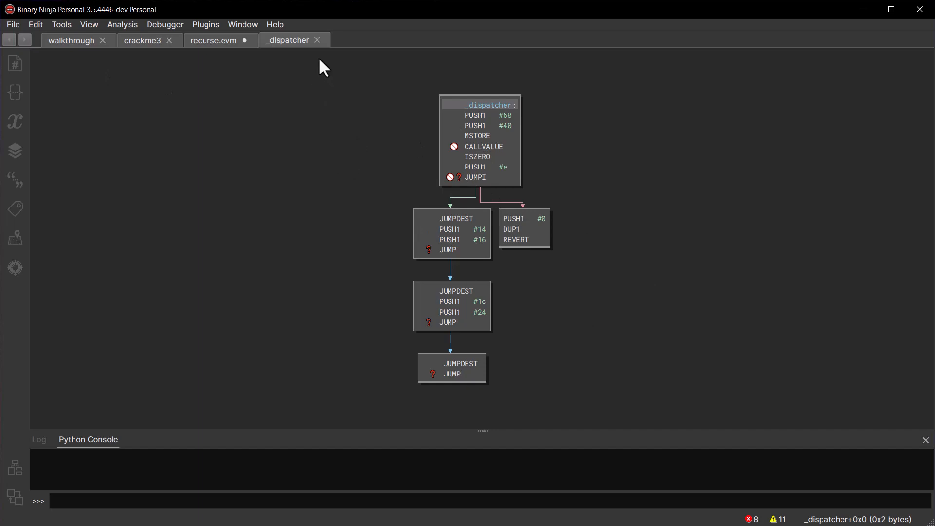
left_click(317, 40)
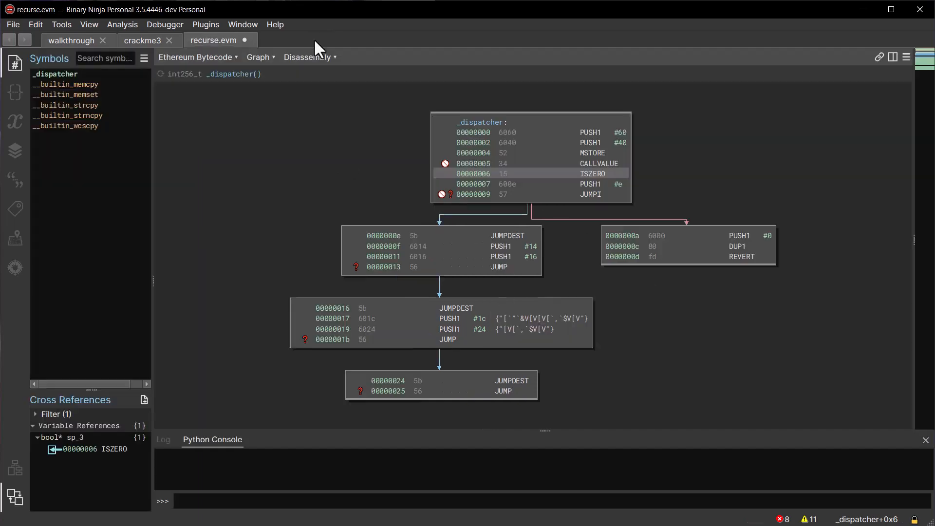
Step: Review the commands offered by the SENinja and Debugger plugins without running any of them
left_click(213, 24)
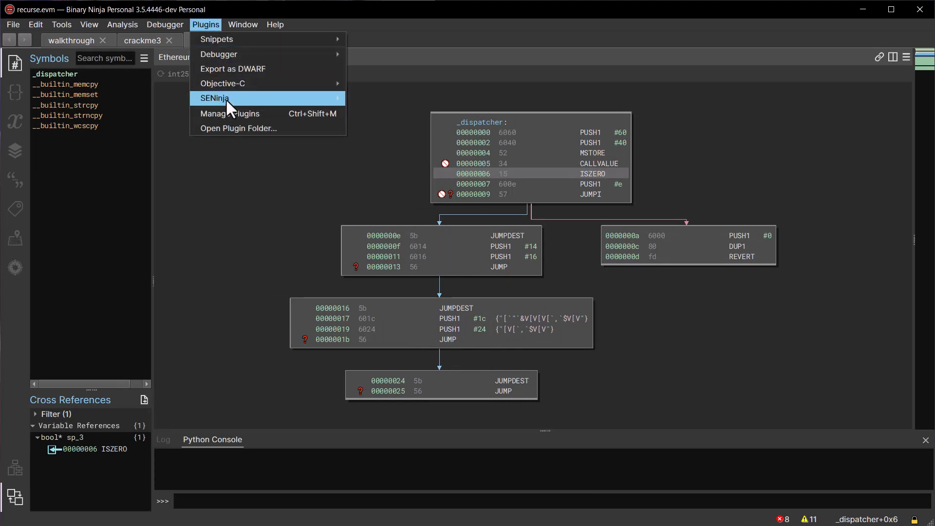
mouse_move(226, 98)
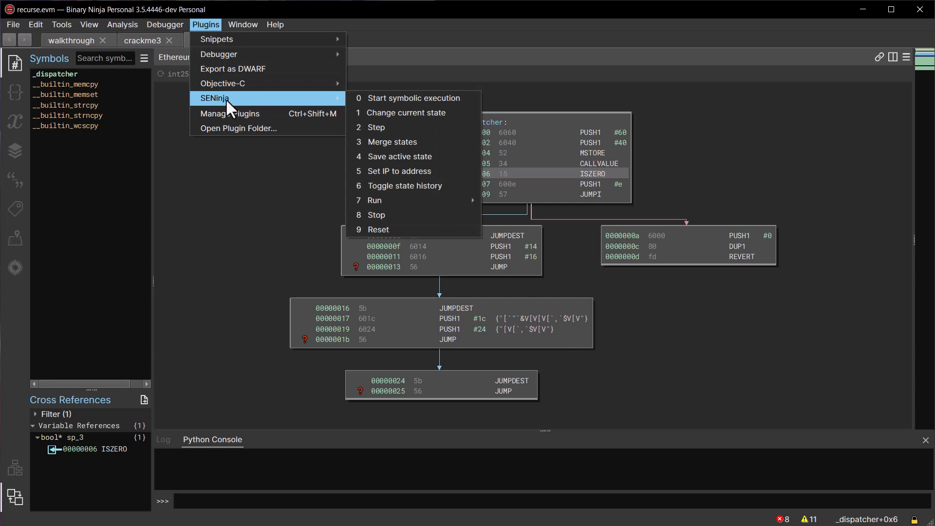
mouse_move(230, 54)
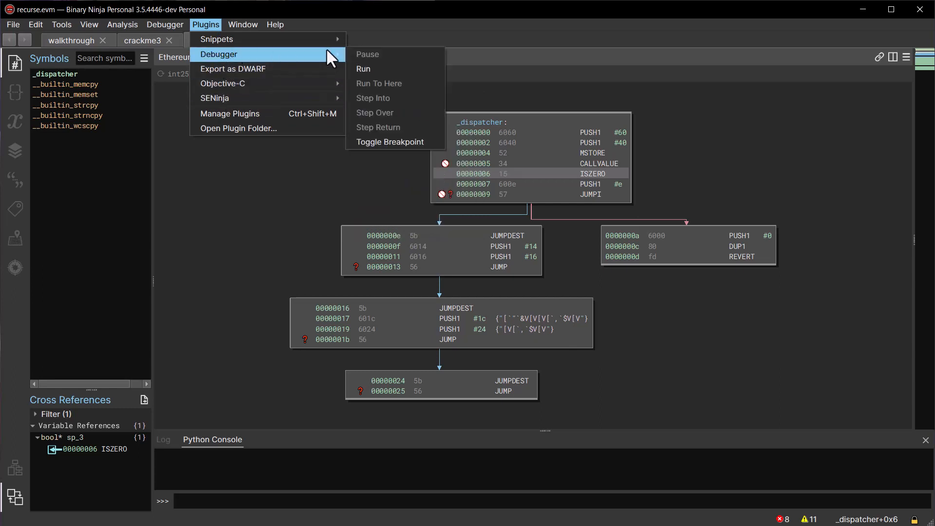
left_click(262, 241)
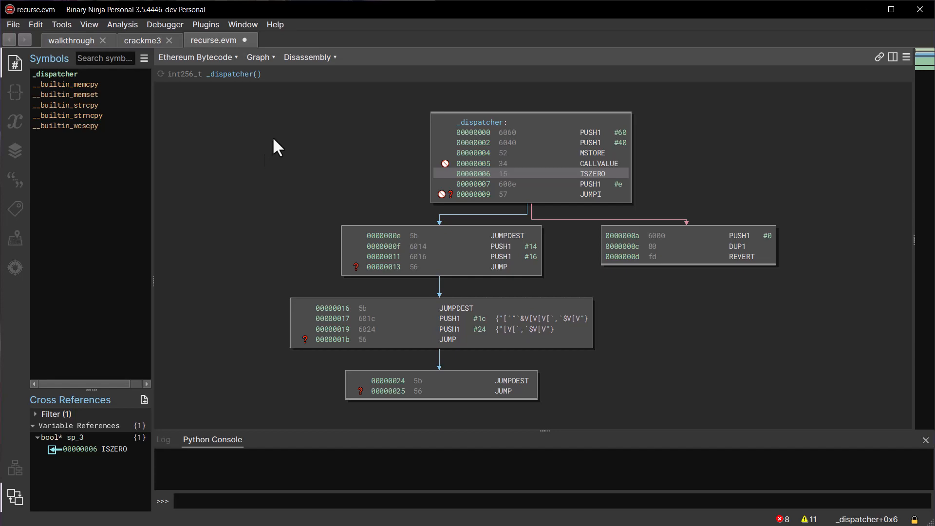
Step: Browse the plugin manager, view the 6502 Architecture Plugin, Ghinja and genesis descriptions, and close it
key("ctrl+shift+m")
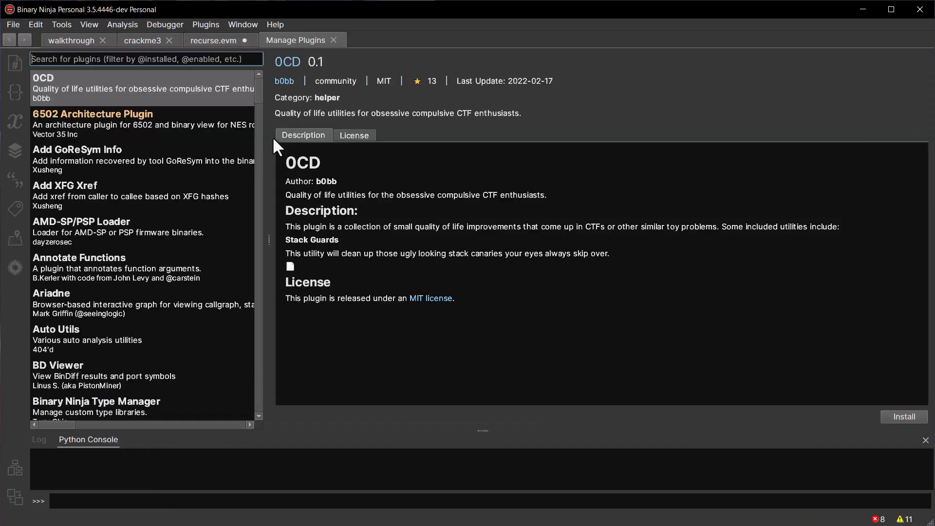
left_click(63, 116)
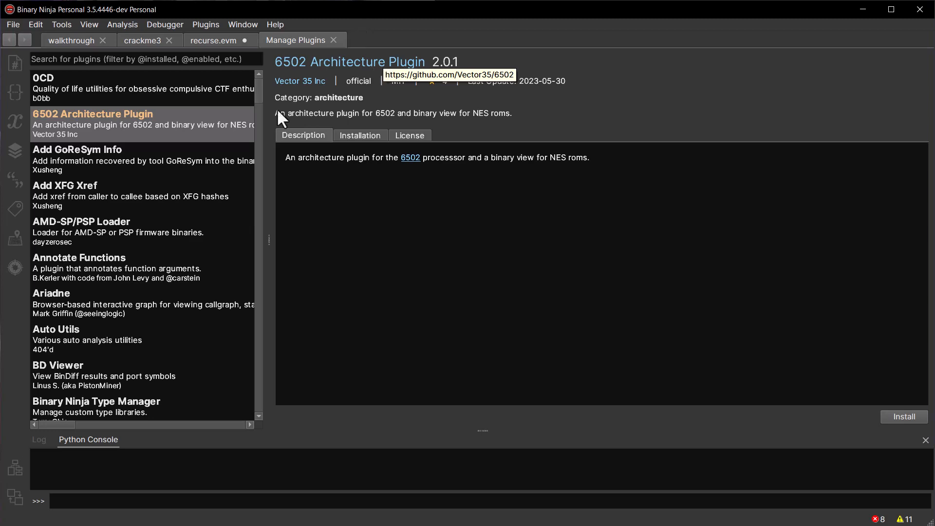
scroll(195, 239, "down", 10)
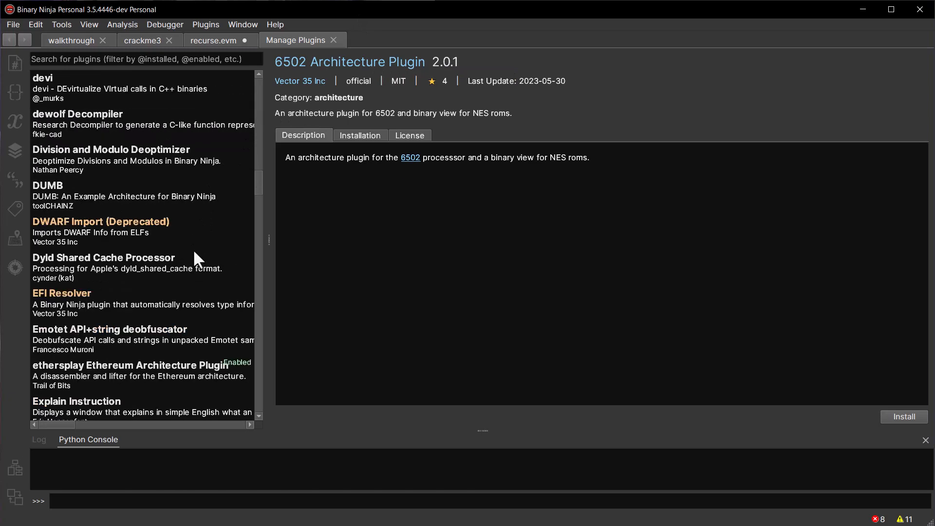
scroll(139, 270, "down", 8)
scroll(140, 274, "up", 3)
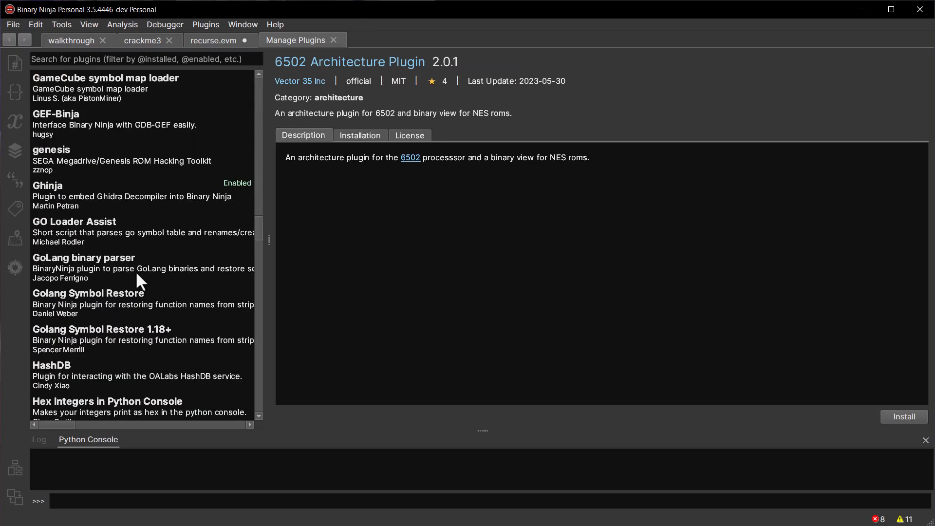
left_click(127, 196)
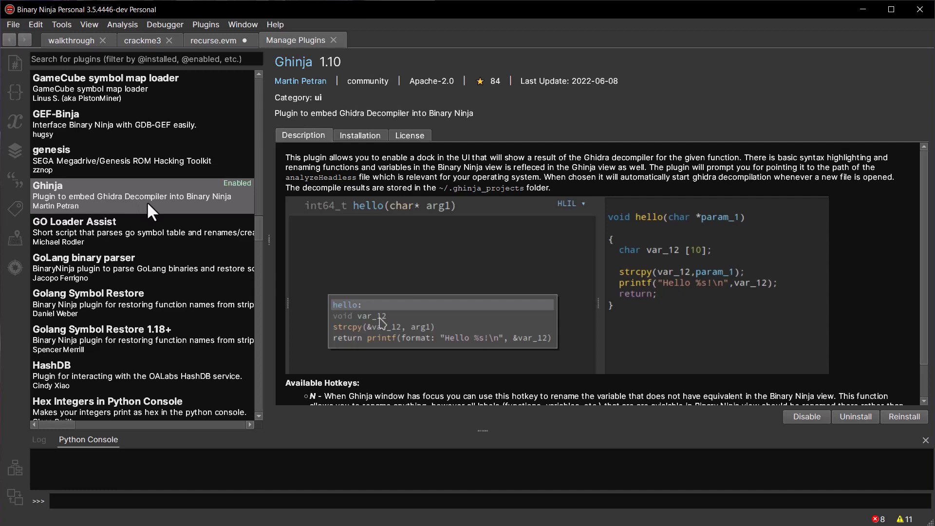
left_click(80, 160)
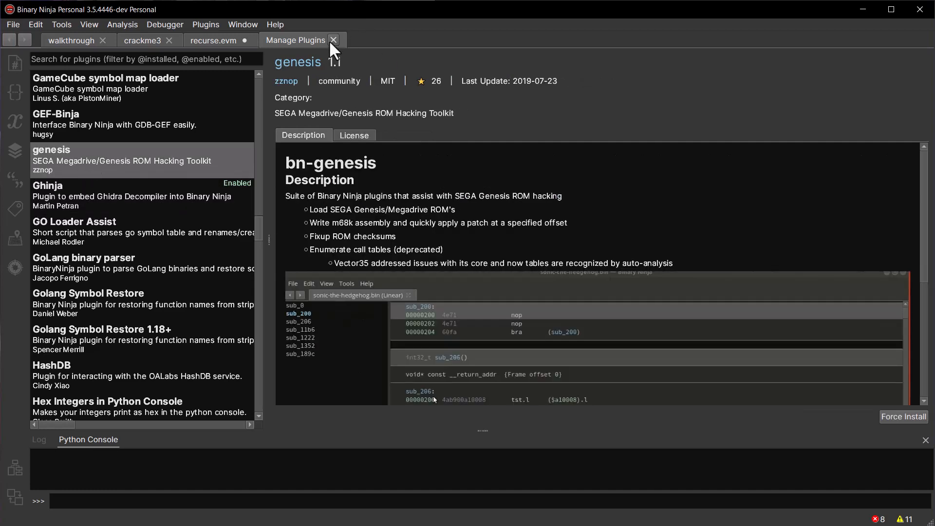
left_click(333, 40)
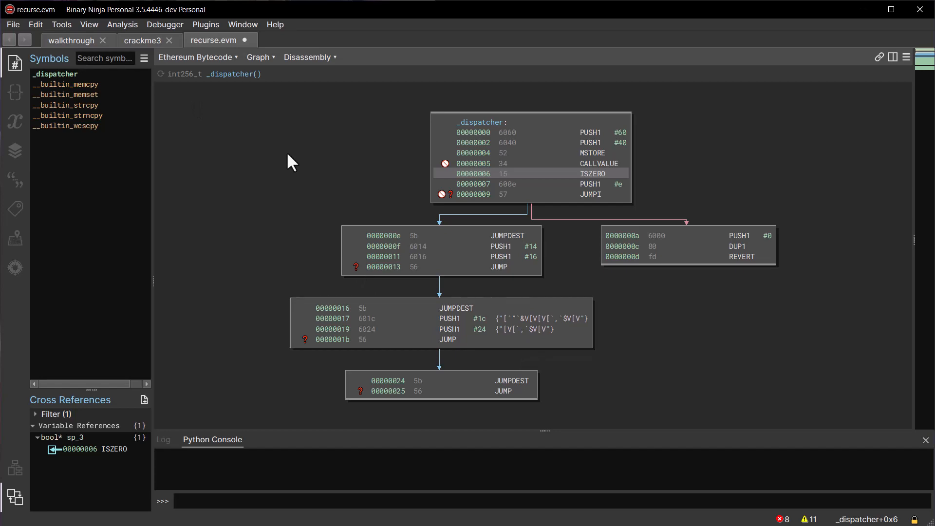
Step: Open the Crackme.elf file from the bnja folder
left_click(12, 22)
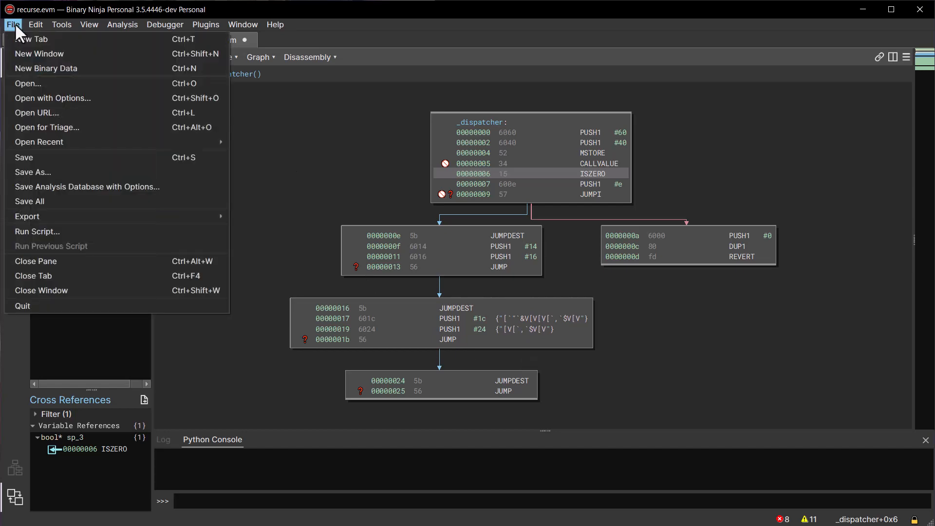
left_click(30, 80)
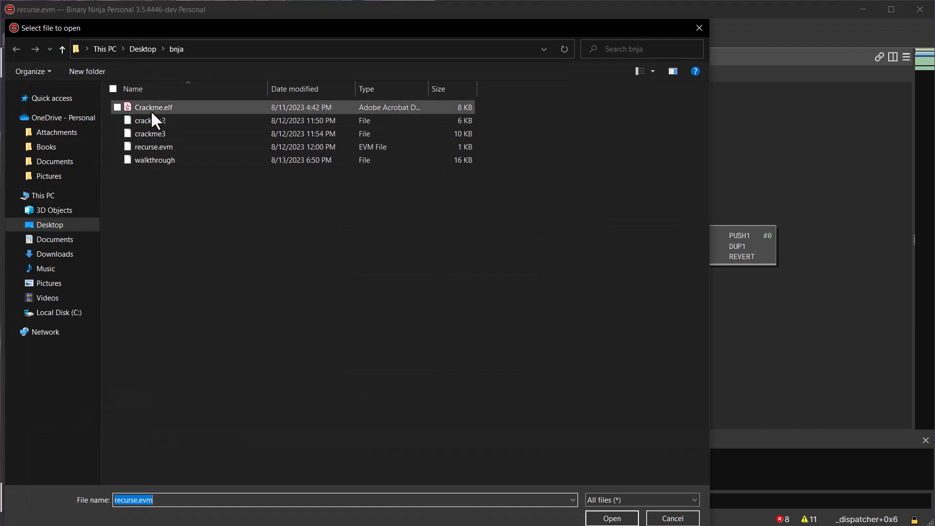
double_click(151, 110)
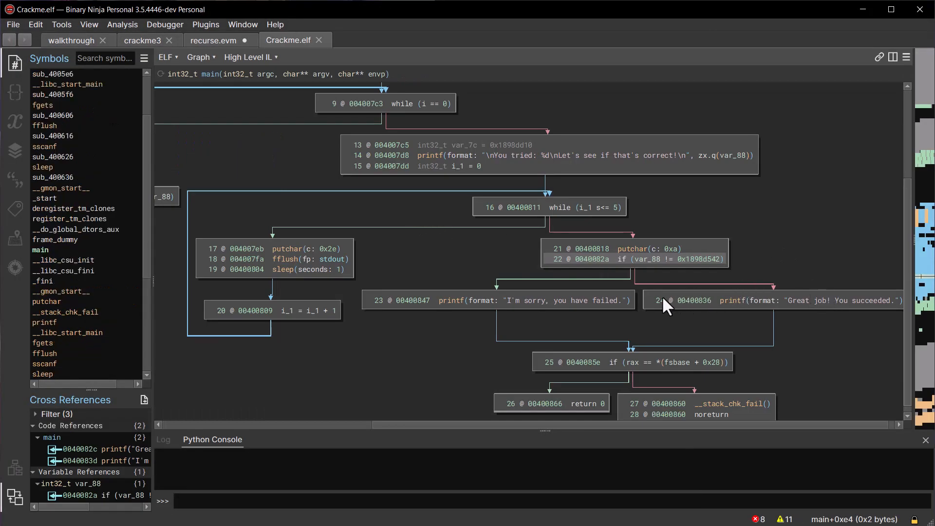
Step: Examine how main uses var_88, the constant it is compared with at 0040082a, and the success message branch
left_click(656, 258)
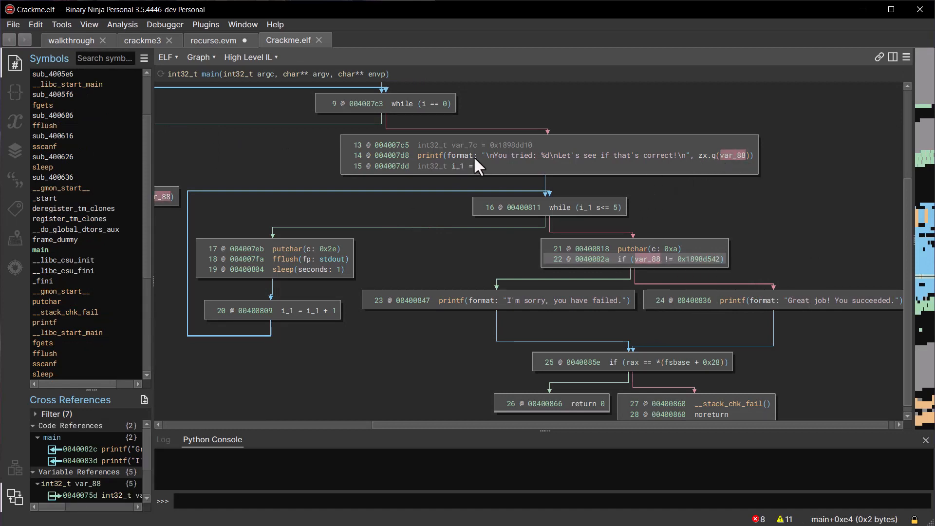
scroll(429, 139, "up", 1)
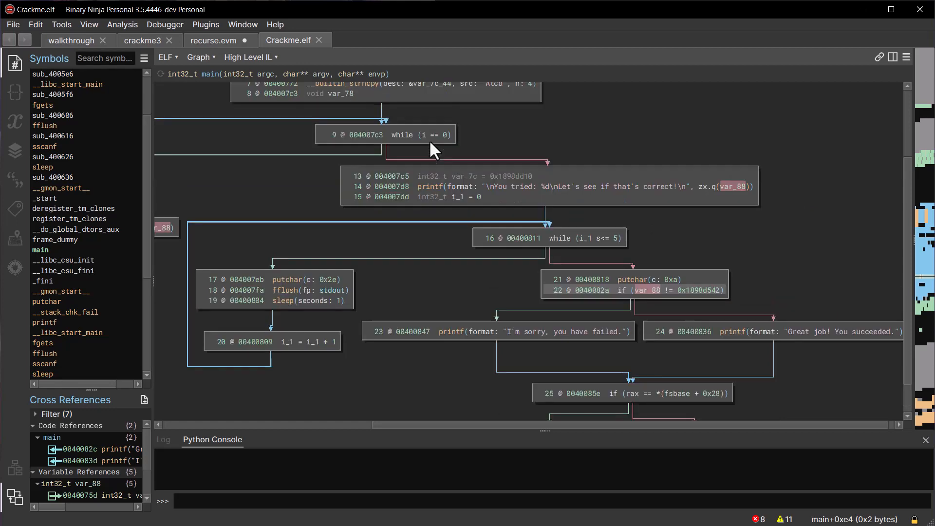
scroll(429, 139, "up", 2)
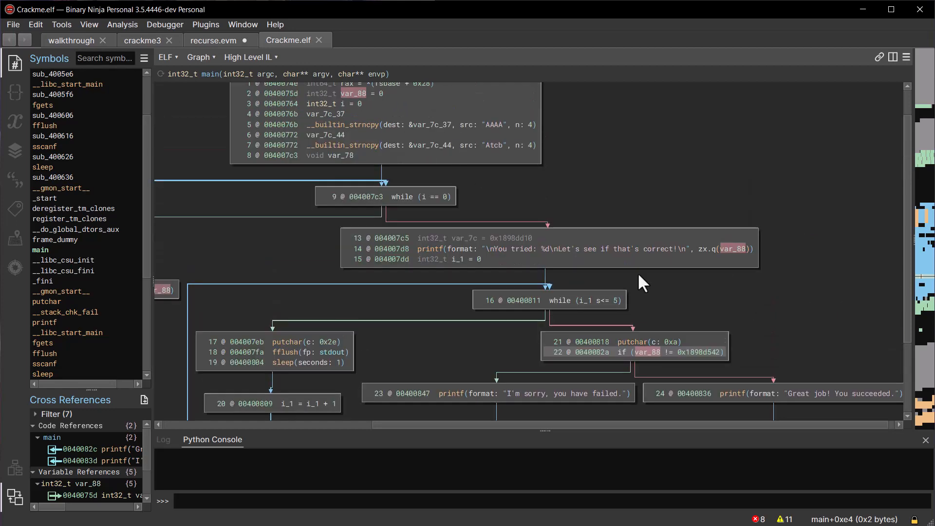
scroll(706, 283, "down", 1)
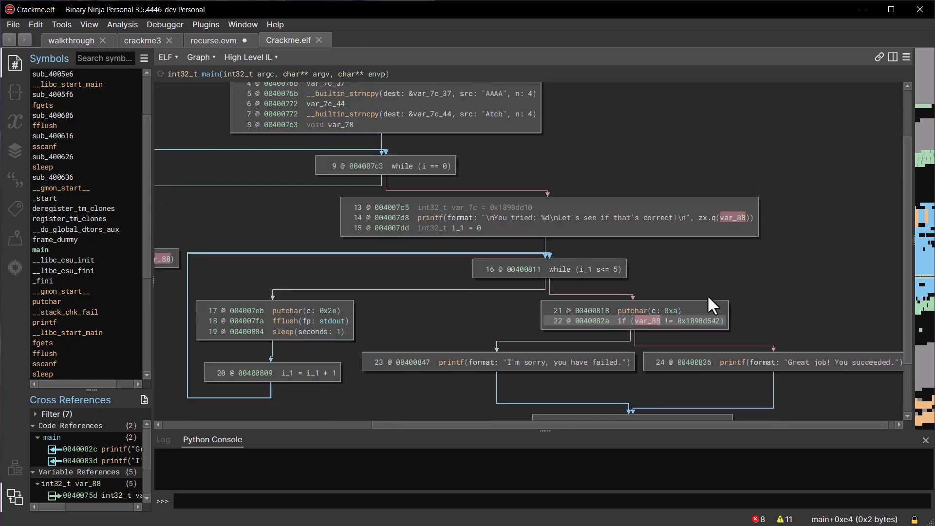
left_click(700, 320)
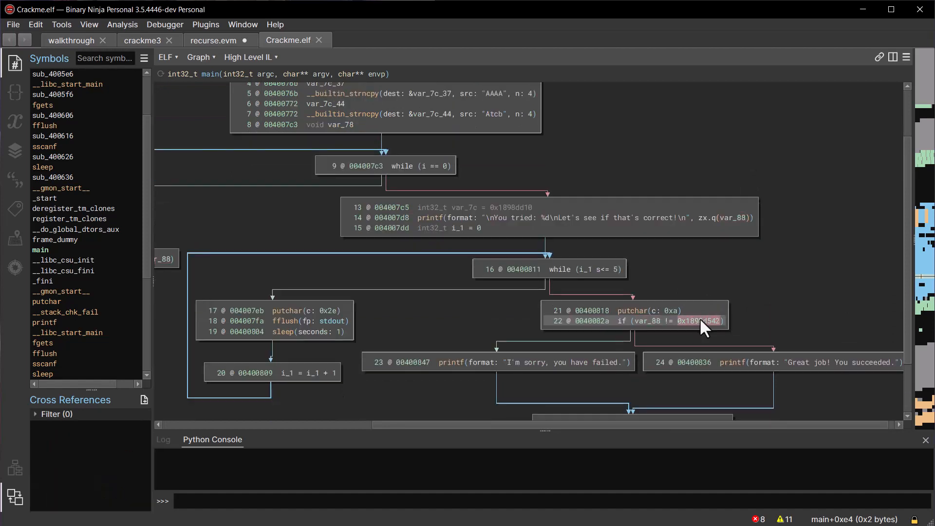
scroll(763, 287, "down", 2)
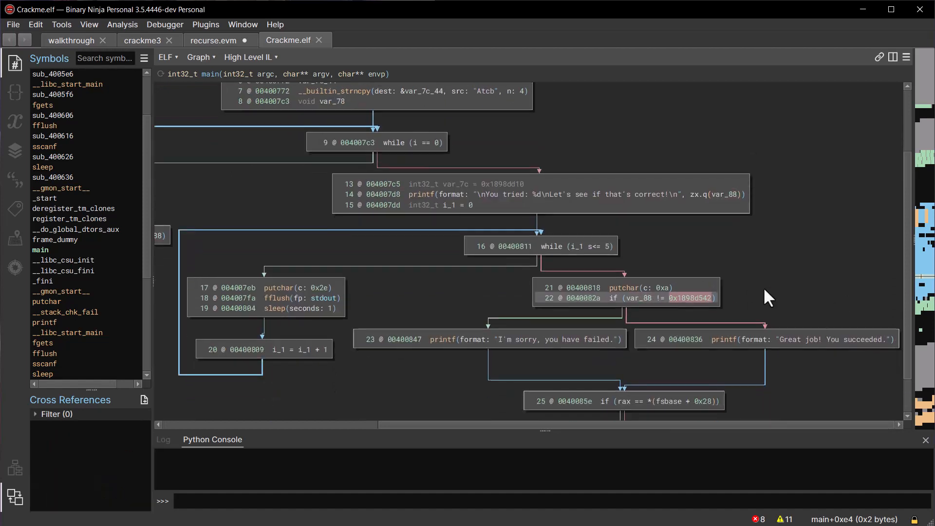
left_click(793, 310)
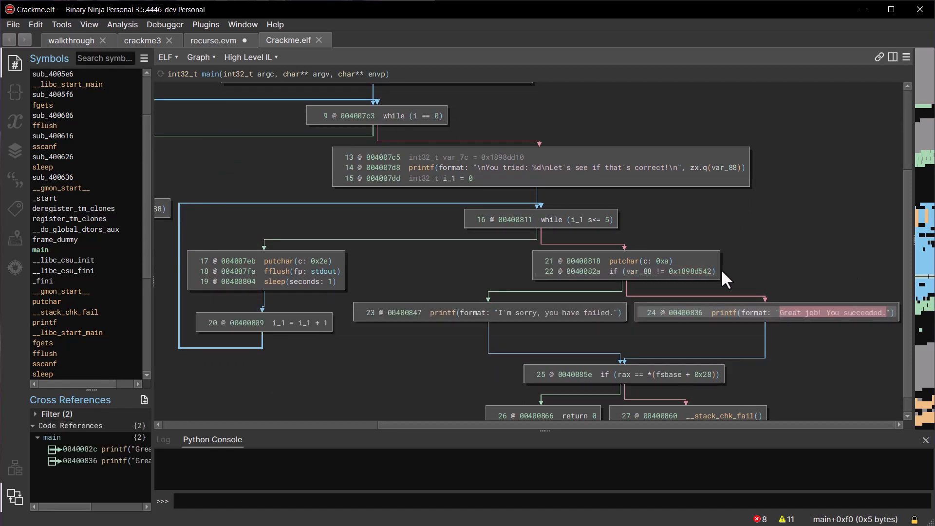
Step: Display the constant 0x1898d542 at 0040082a as an unsigned decimal, and undo the change
left_click(695, 271)
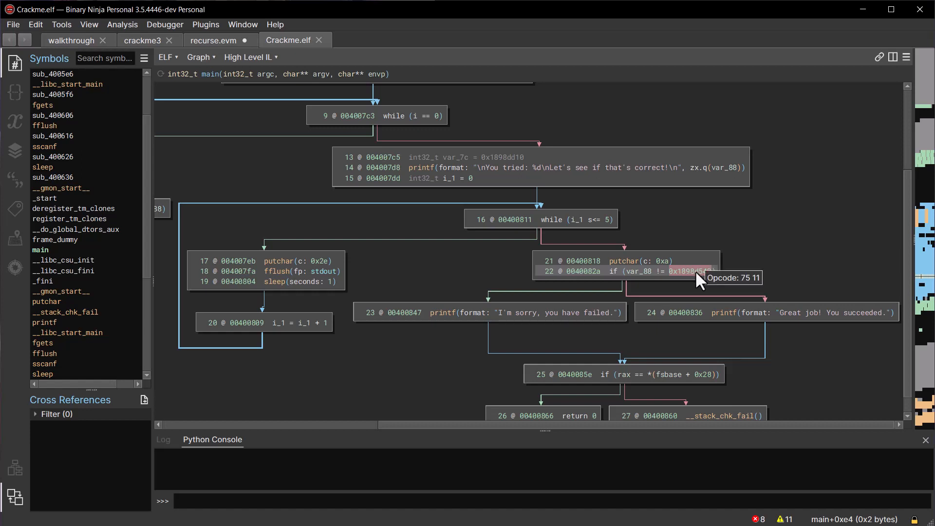
right_click(695, 270)
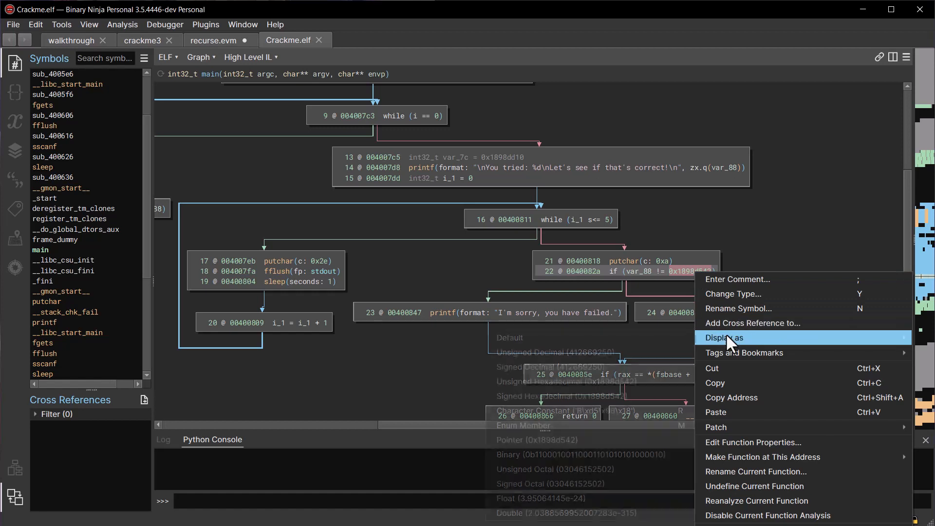
mouse_move(727, 334)
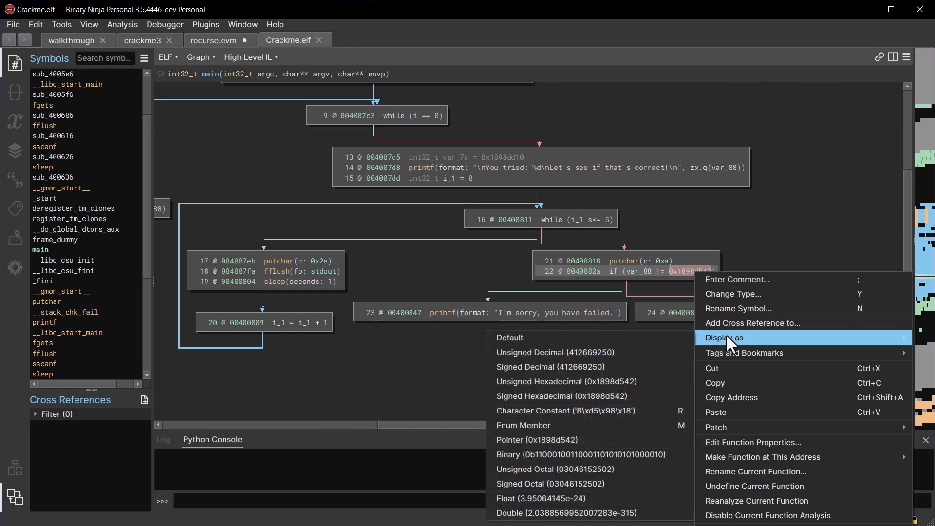
left_click(575, 355)
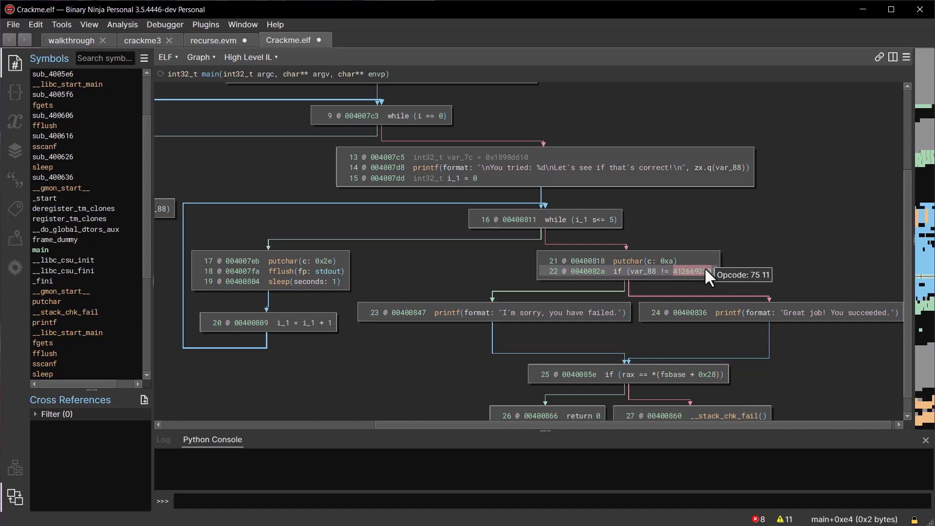
key("ctrl+z")
Step: Copy the constant compared with var_88 and evaluate 0x1898d542 in the Python console
right_click(680, 249)
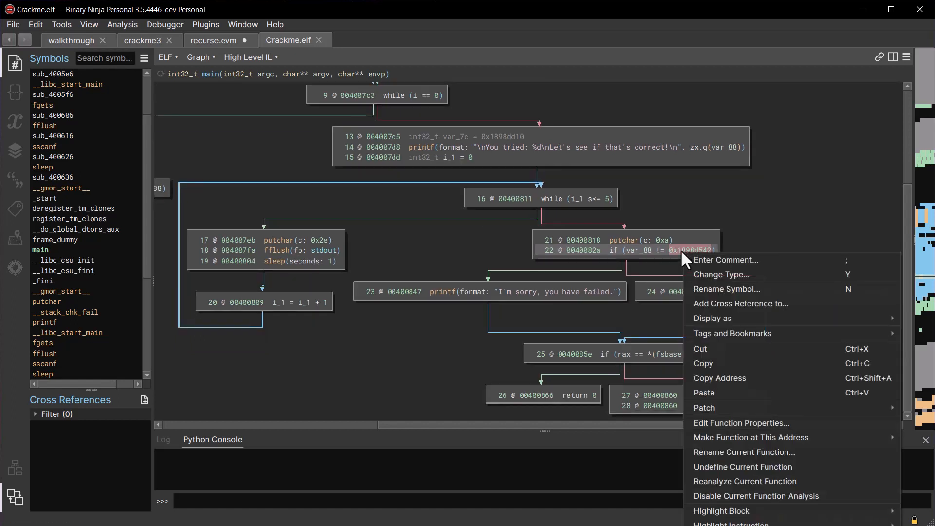
left_click(628, 367)
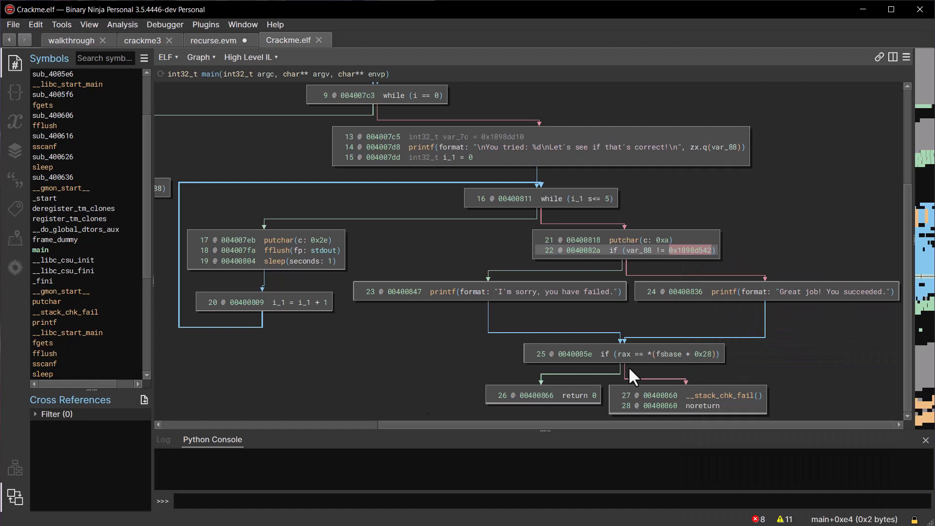
right_click(219, 505)
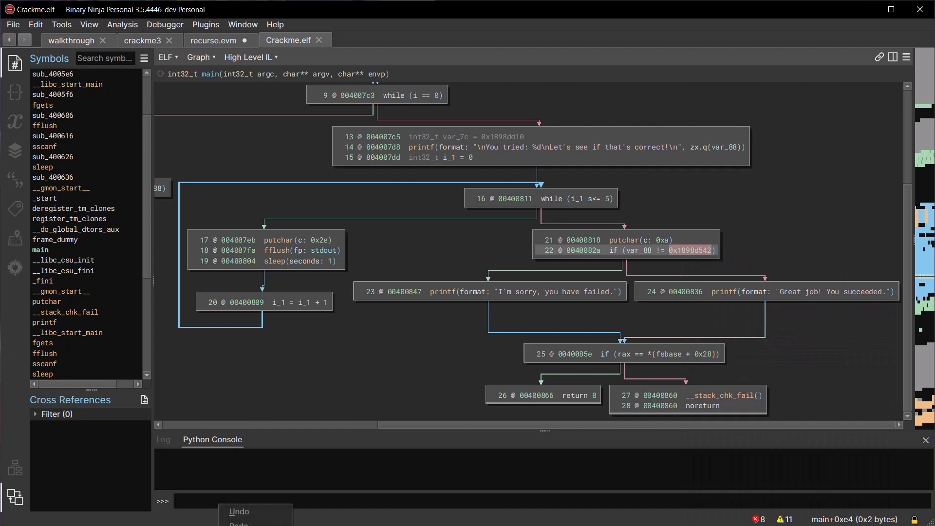
left_click(241, 525)
key("Return")
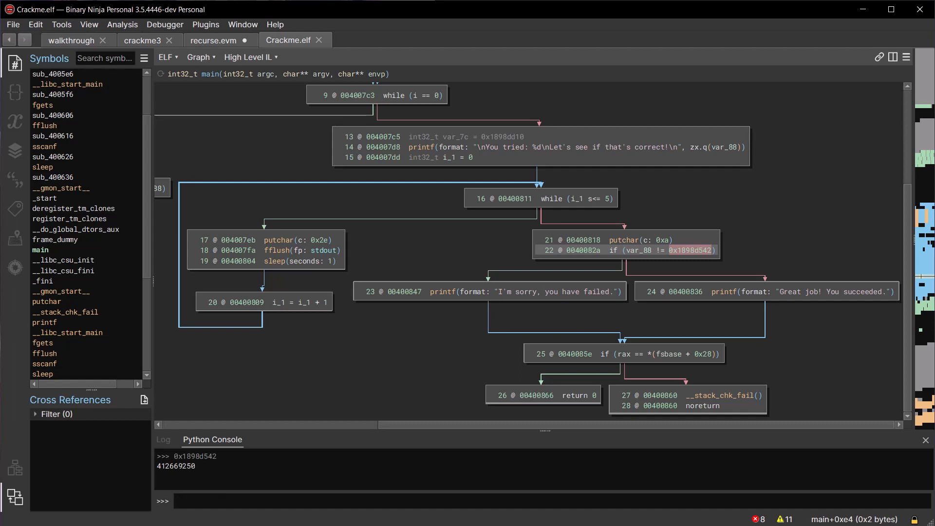
Step: Review the display formats available for the constant at 0040082a, leaving its format as it is
right_click(693, 249)
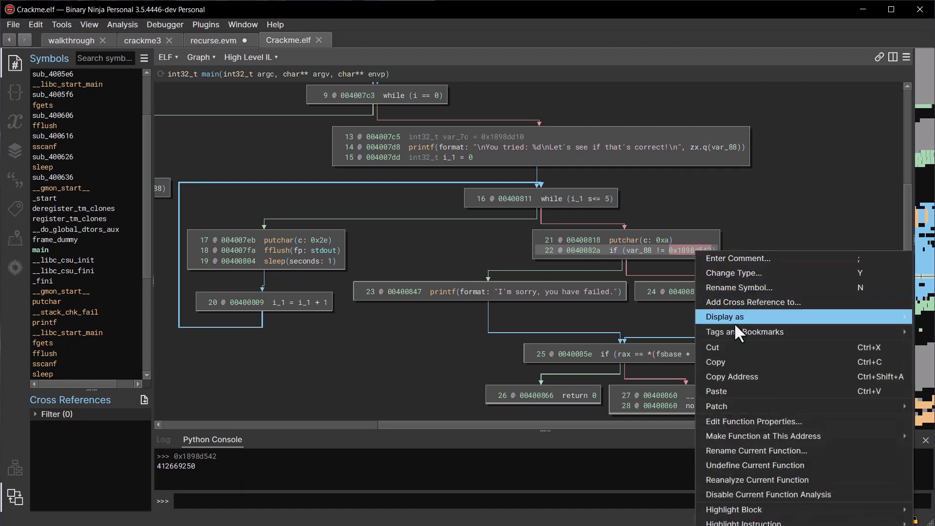
mouse_move(735, 323)
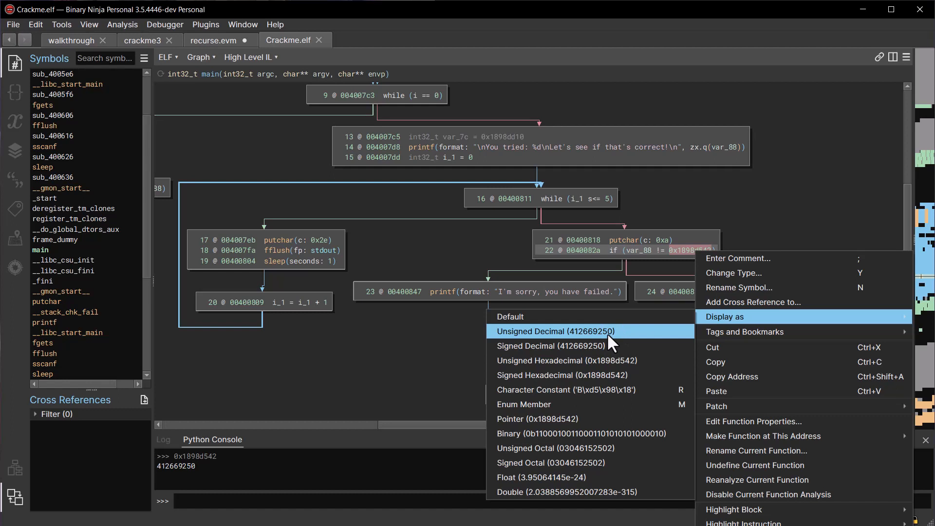
left_click(717, 197)
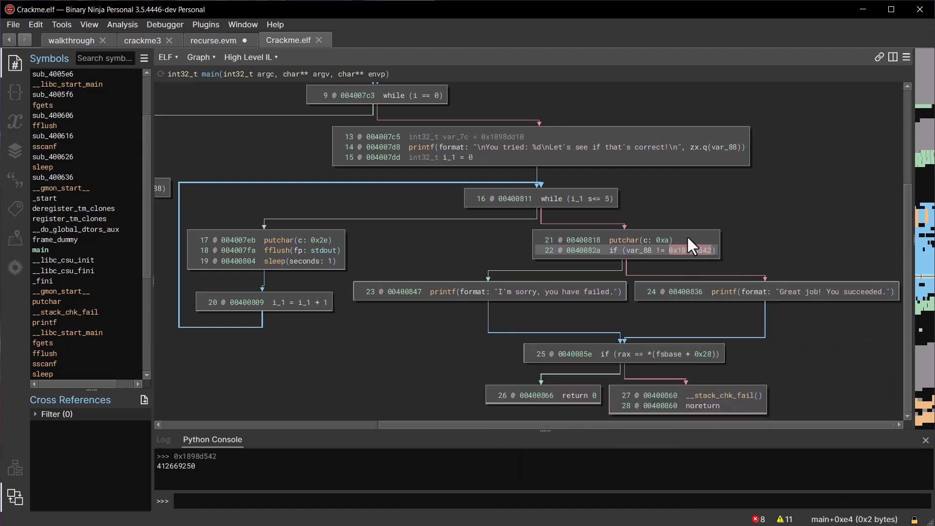
Step: Show main's graph as disassembly and patch the jne at 0040082a with Invert Branch
left_click(239, 56)
left_click(257, 63)
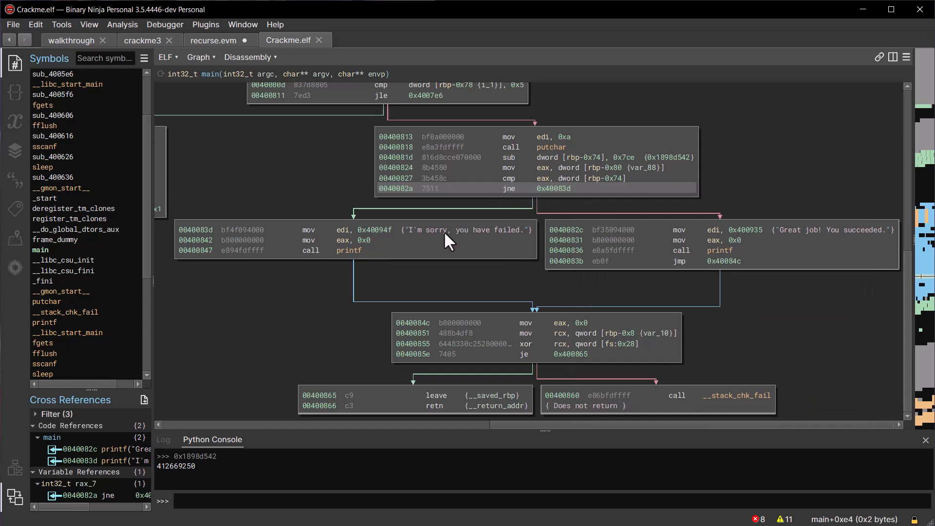
mouse_move(557, 188)
mouse_move(507, 190)
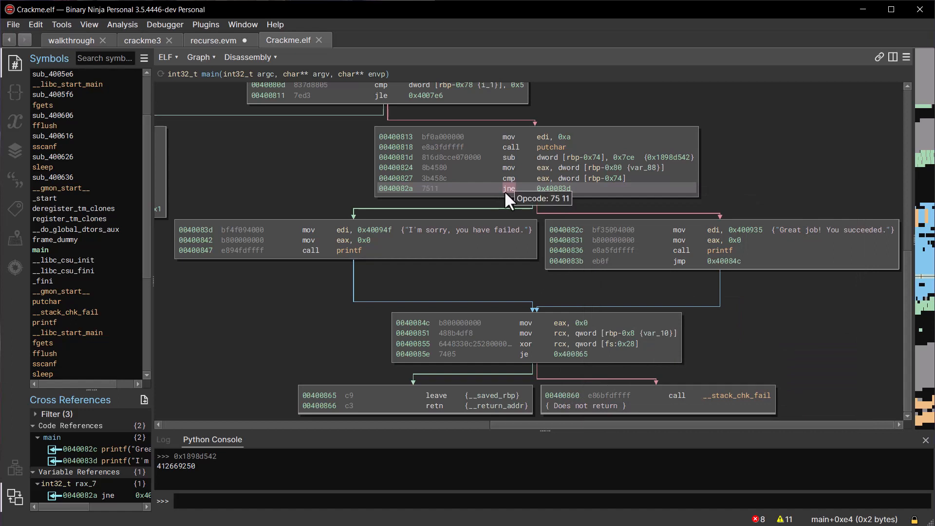
right_click(505, 192)
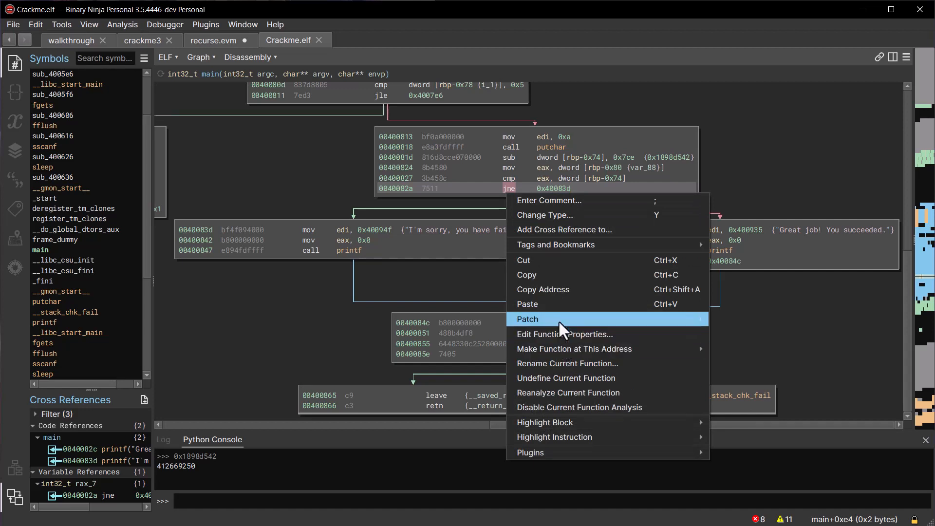
mouse_move(558, 320)
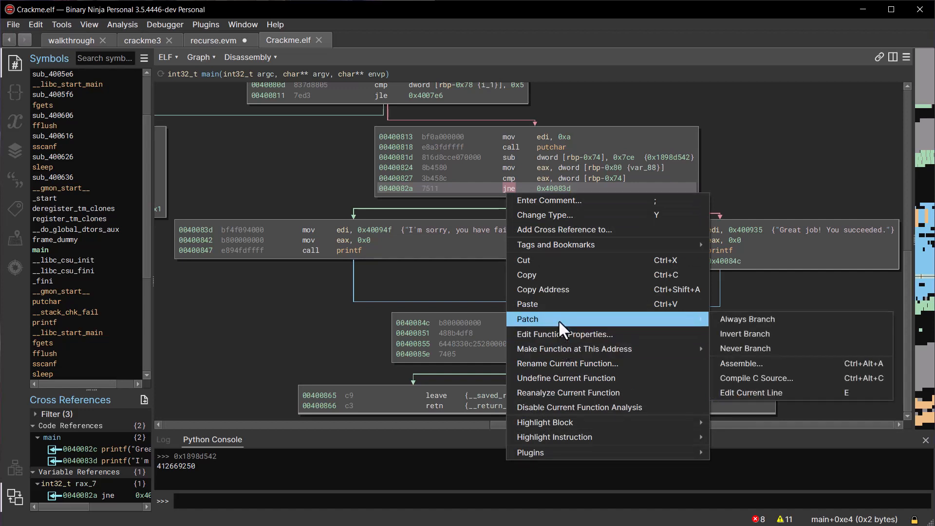
left_click(740, 334)
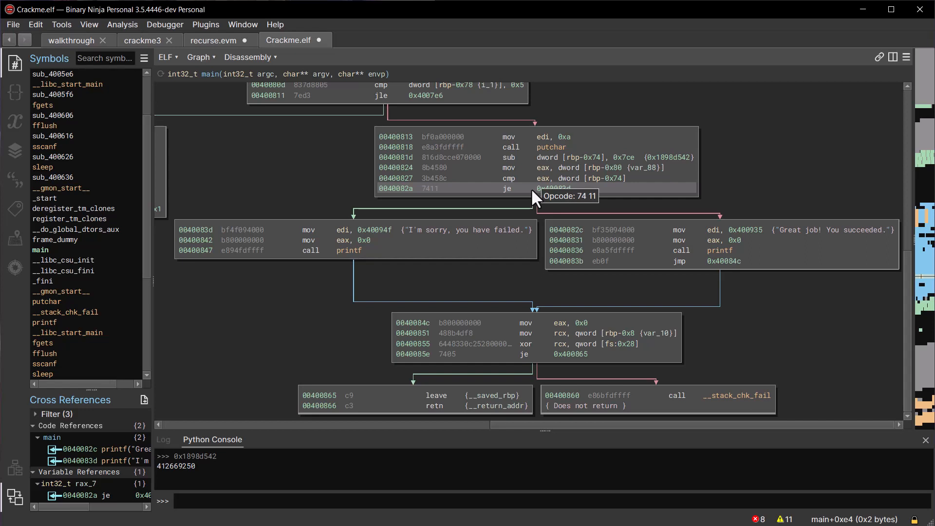
Step: Review inline editing of the je at 0040082a and the Assemble editor for the block at 00400813, leaving the code as it is
key("e")
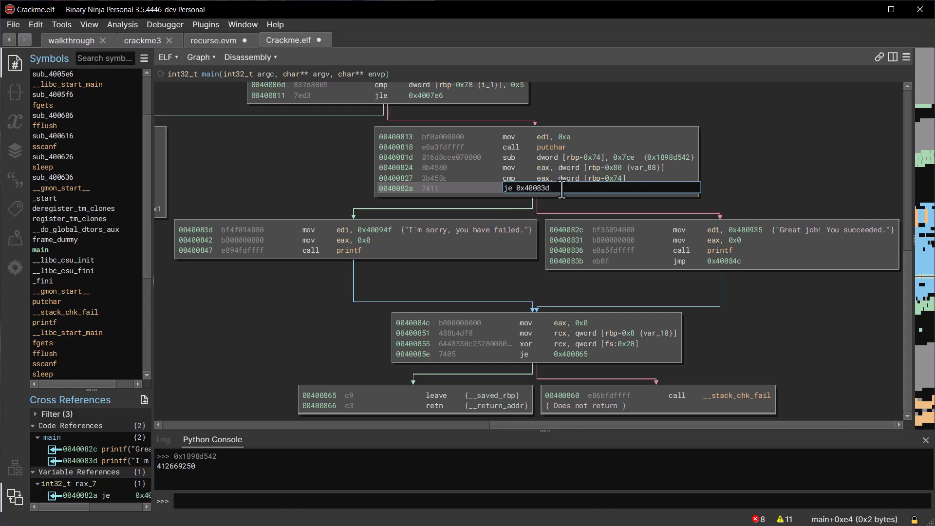
left_click(436, 178)
left_click(593, 186)
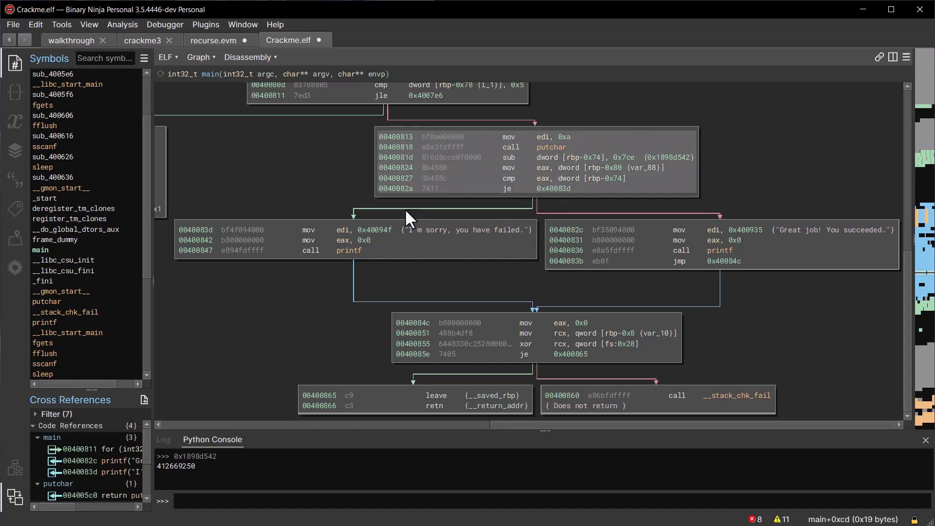
key("ctrl+alt+a")
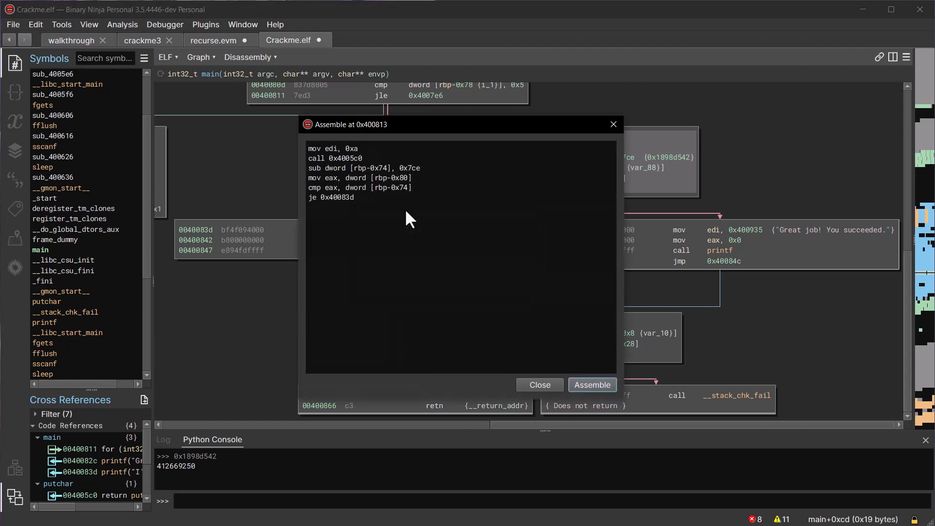
left_click_drag(406, 212, 308, 132)
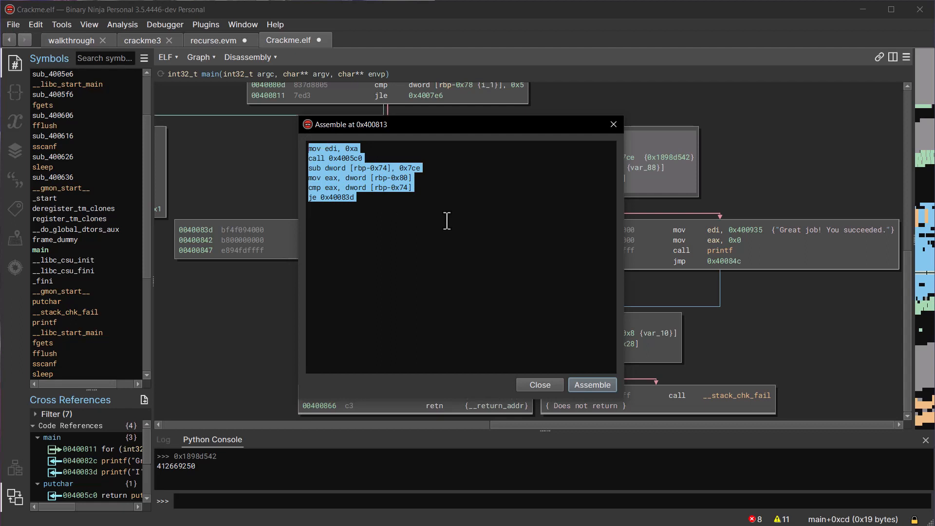
left_click(612, 122)
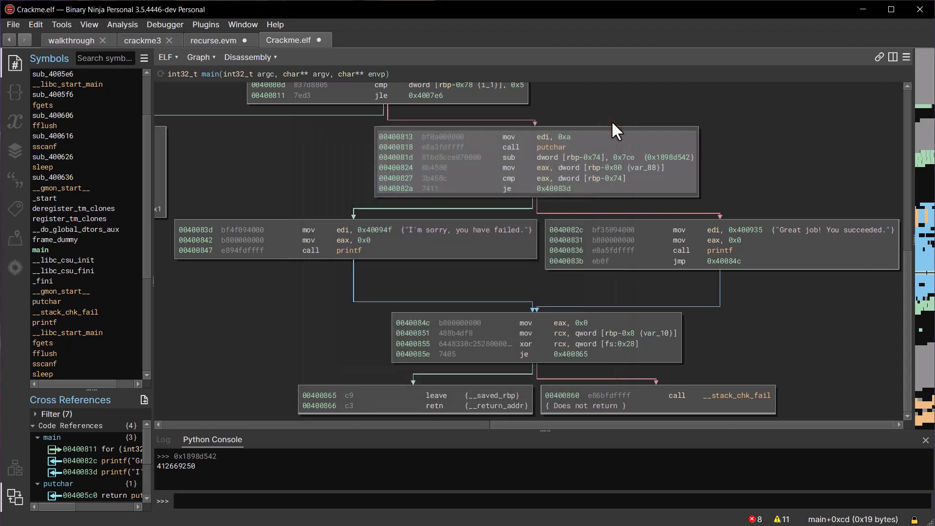
Step: Review saving the patched Crackme.elf as a new file with file contents only, leaving it unsaved
left_click(8, 24)
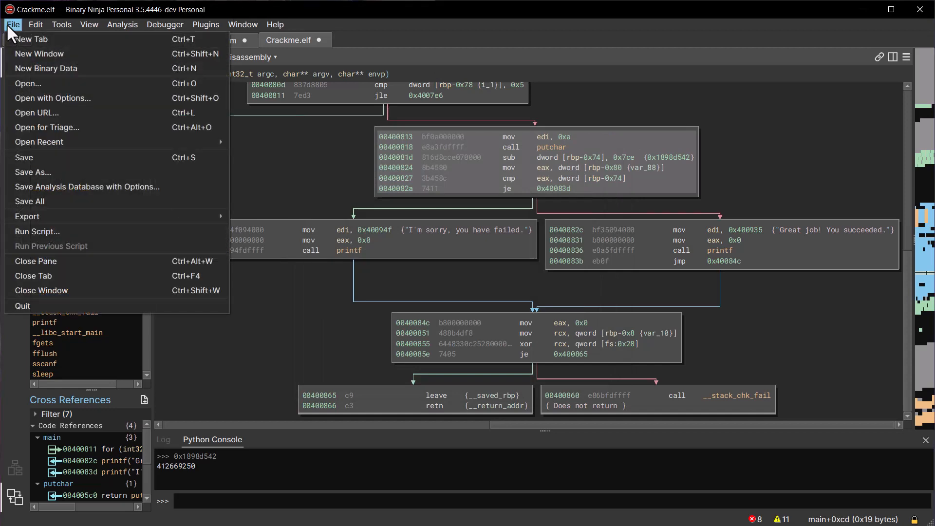
left_click(27, 173)
left_click(392, 258)
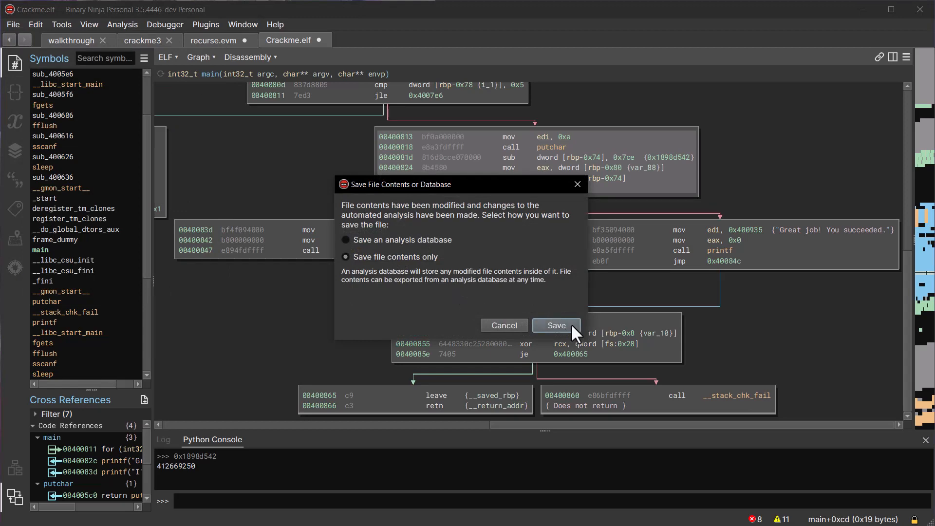
left_click(557, 326)
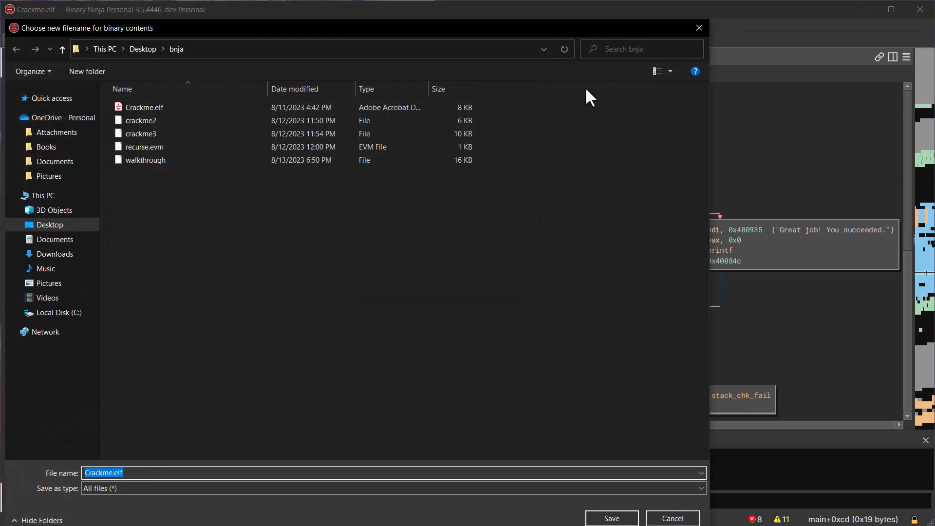
left_click(697, 29)
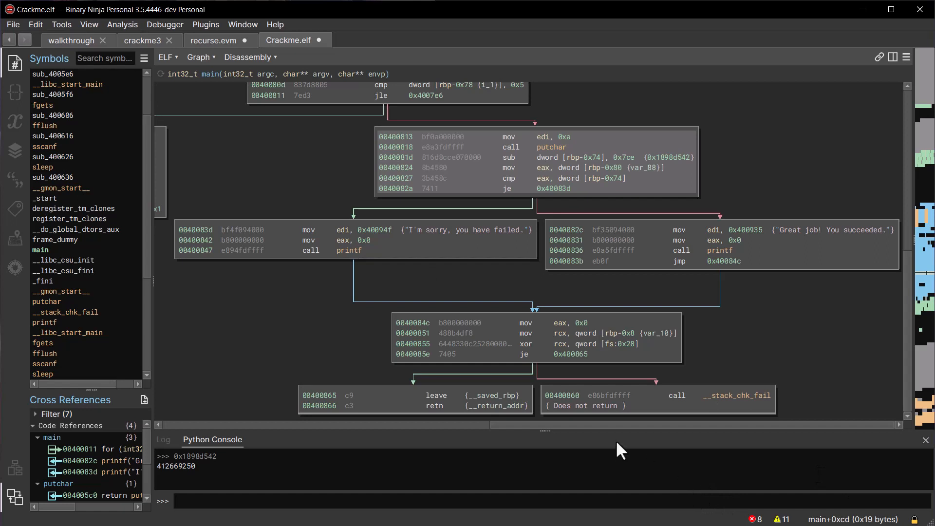
Step: Enlarge the Python console and run a for loop over bv.functions that prints each function
left_click_drag(557, 434, 537, 195)
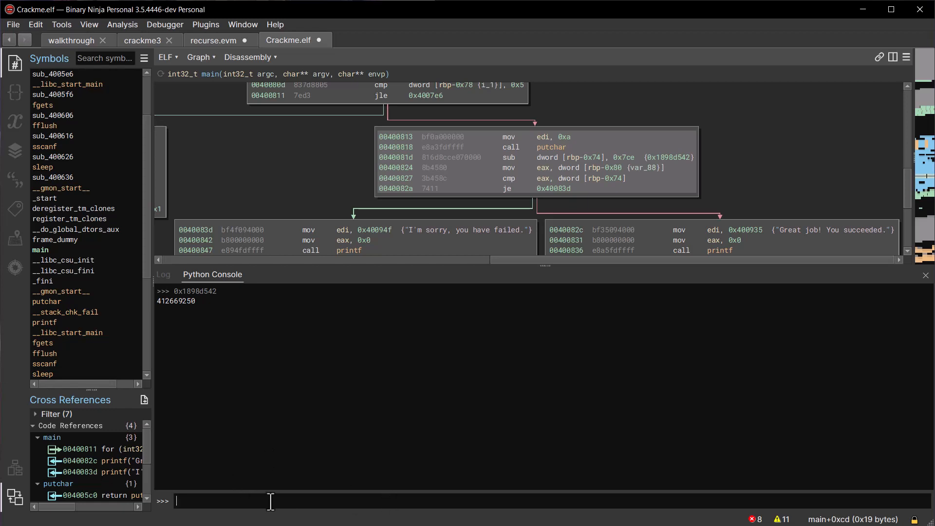
type("for functions in bv")
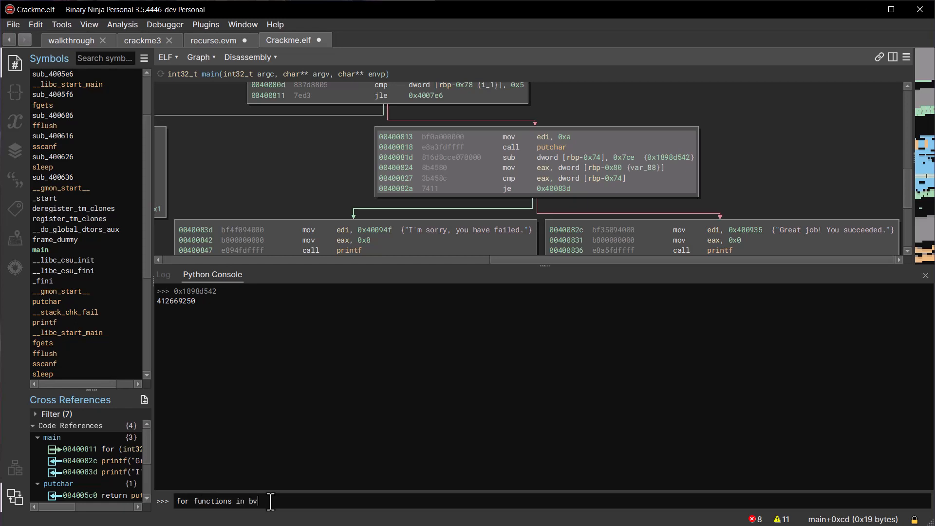
type(".functions")
key("BackSpace")
key("Return")
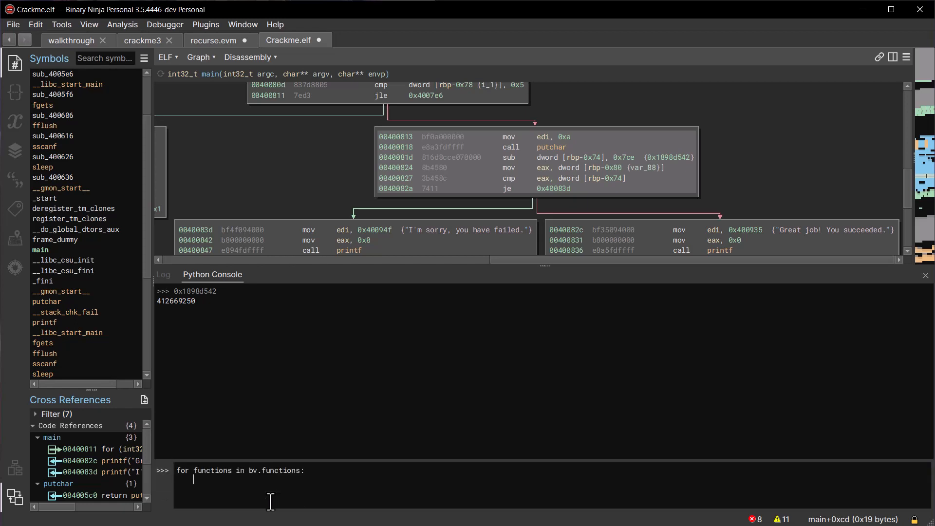
type("print(functions")
key("Return")
Step: Look through the printed function list and open sleep and printf from it
scroll(365, 414, "up", 5)
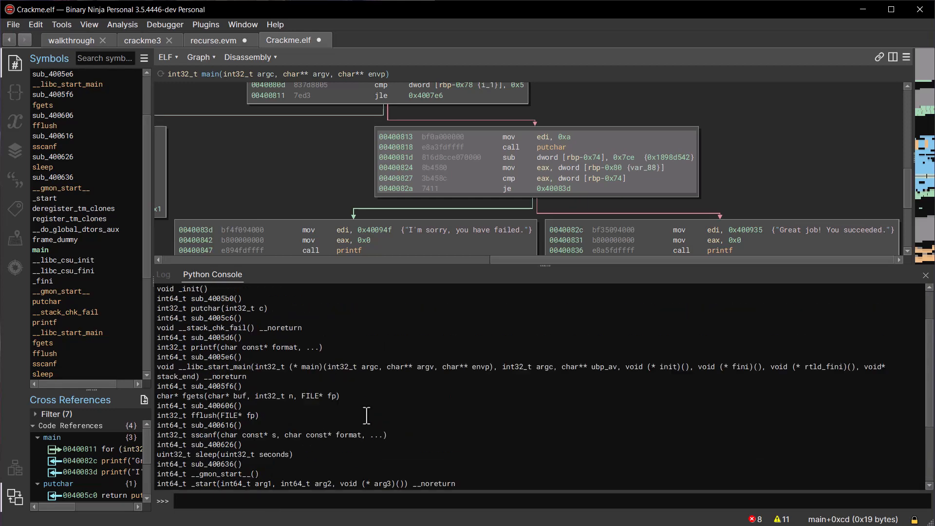
scroll(343, 407, "down", 5)
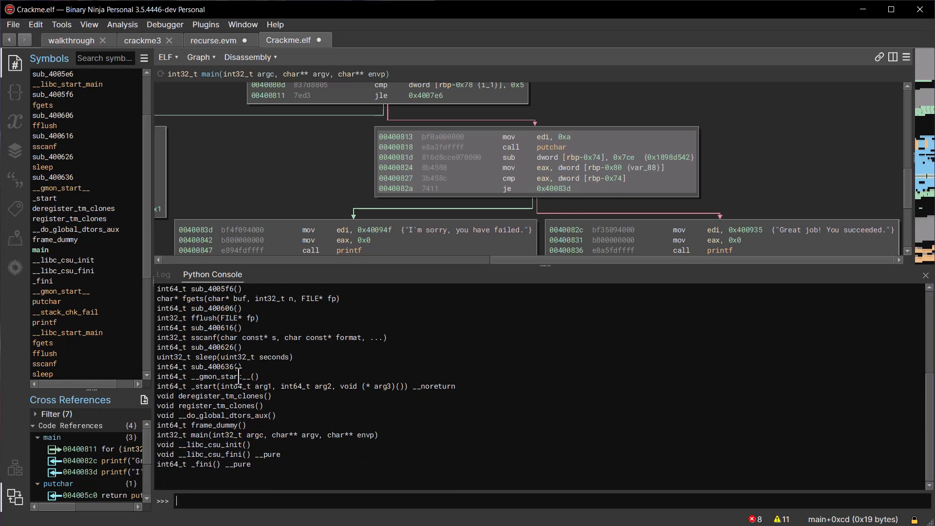
double_click(205, 357)
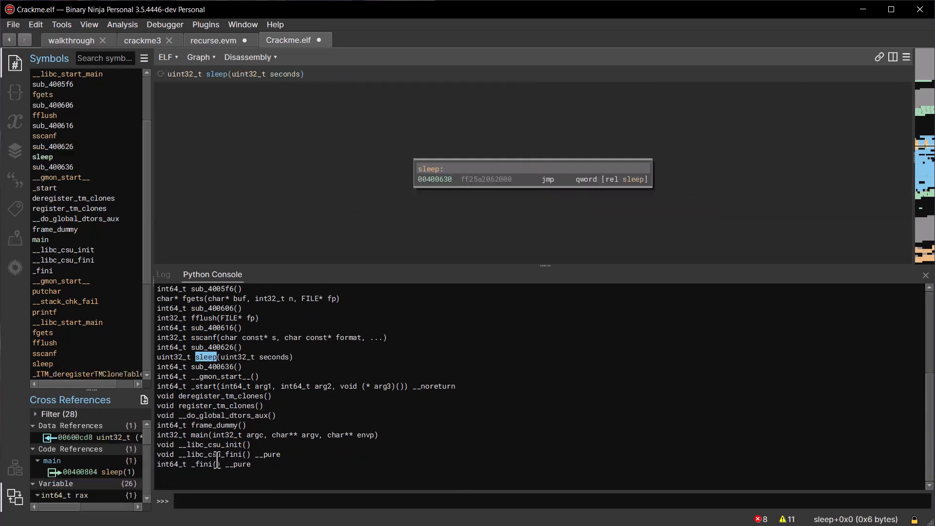
scroll(216, 444, "up", 2)
scroll(216, 445, "up", 1)
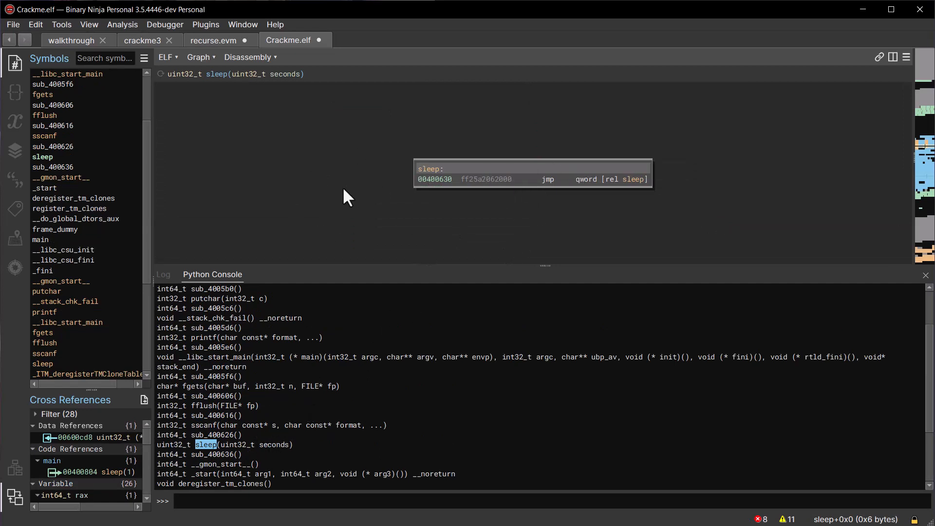
double_click(213, 338)
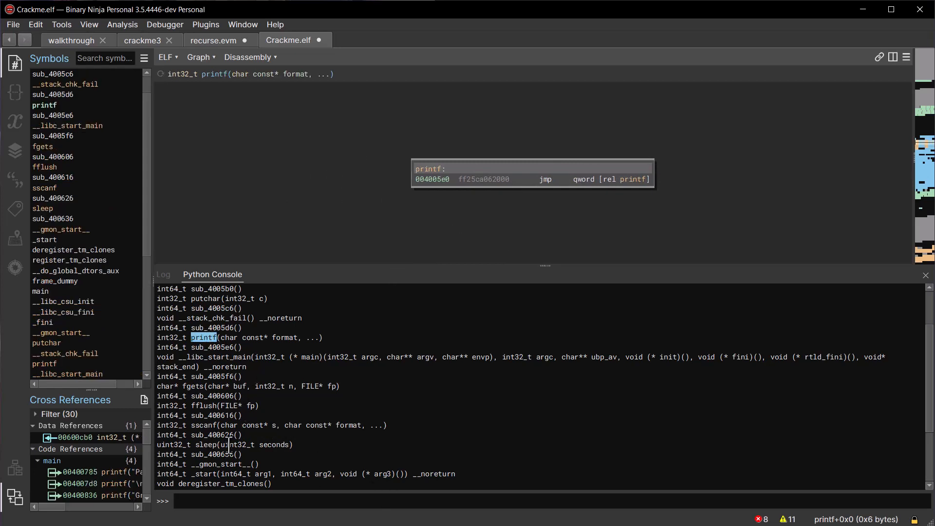
scroll(229, 445, "up", 1)
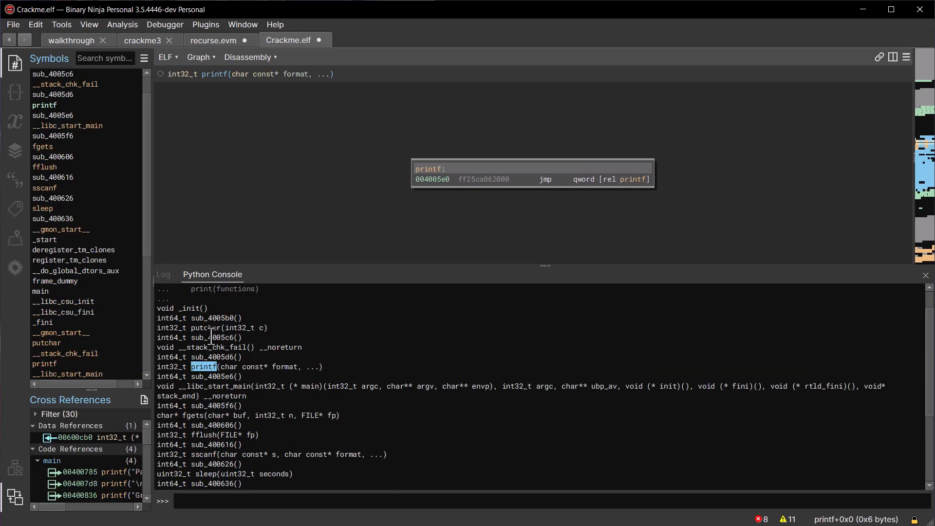
scroll(211, 338, "down", 4)
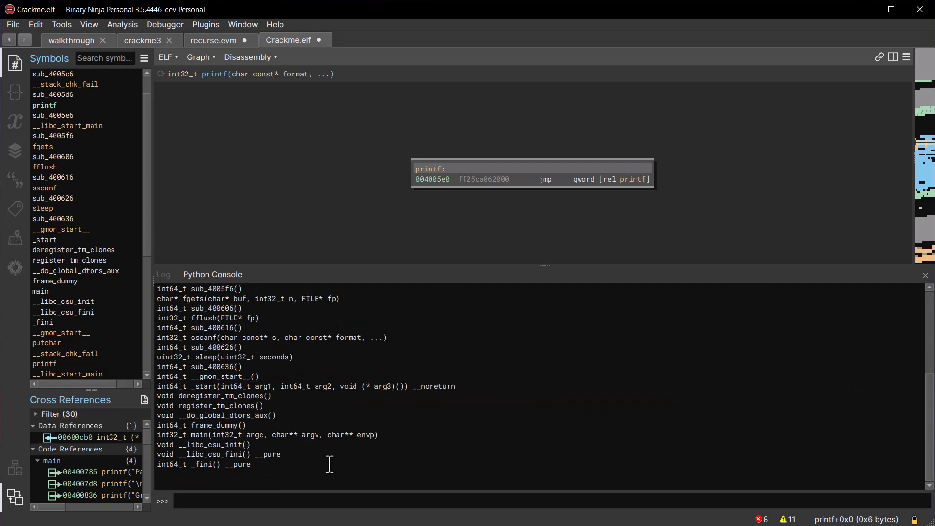
Step: Rerun the bv.functions printing loop in the Python console on the crackme3 binary
left_click(266, 502)
key("Up")
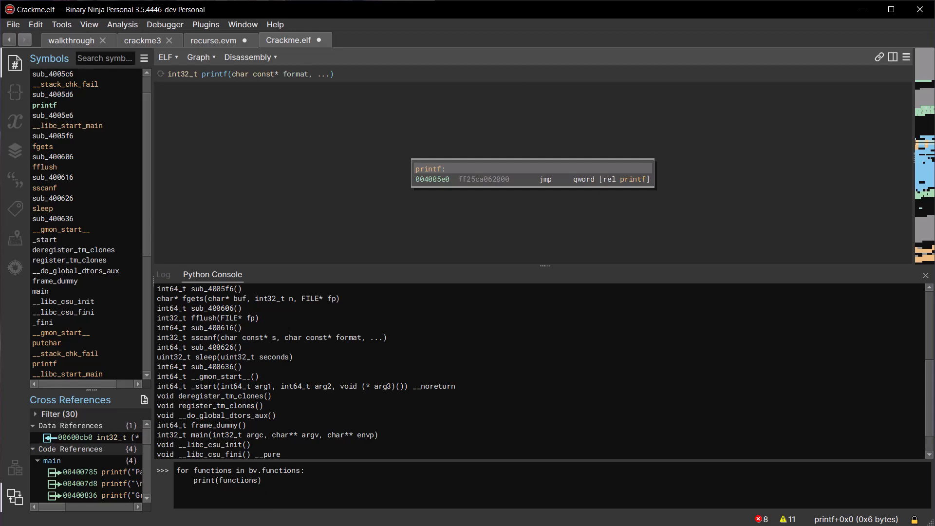
left_click(138, 40)
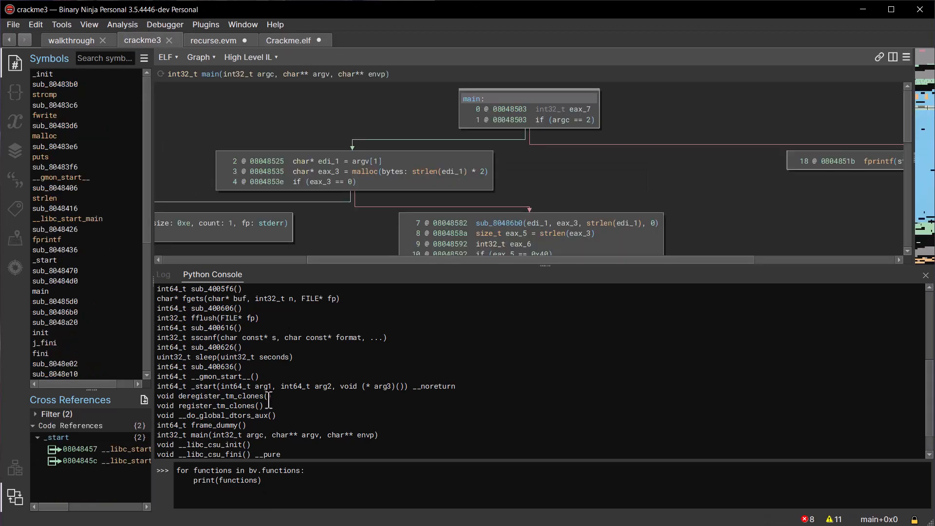
key("Return")
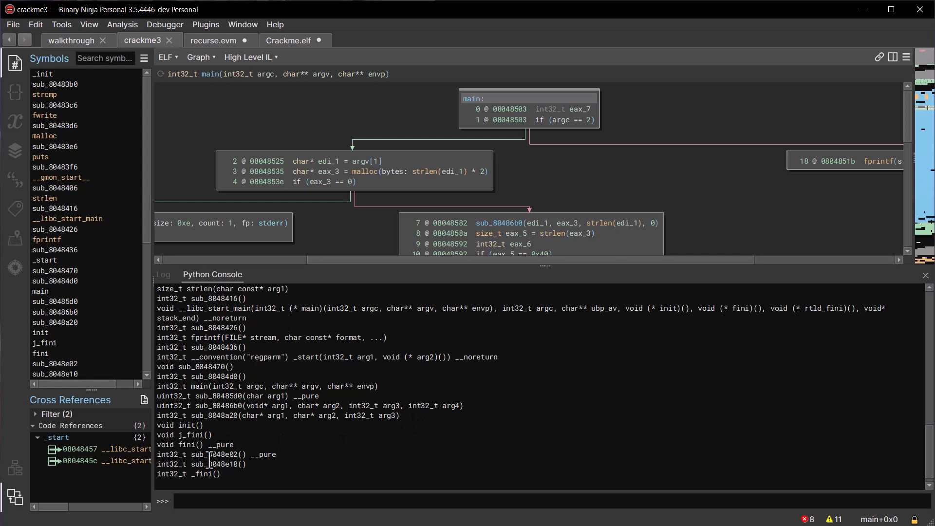
Step: Open strlen, malloc and strcmp in turn from crackme3's printed function list
scroll(261, 462, "up", 2)
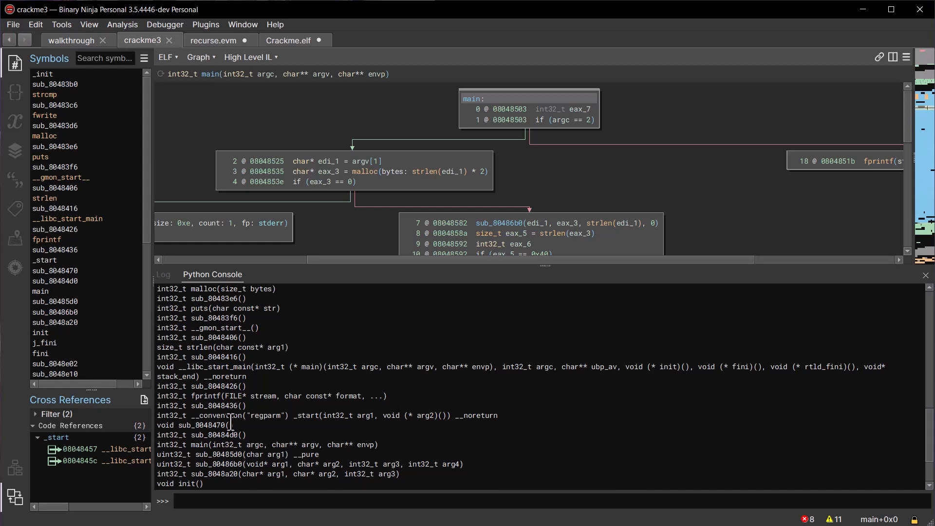
scroll(230, 419, "up", 1)
double_click(197, 377)
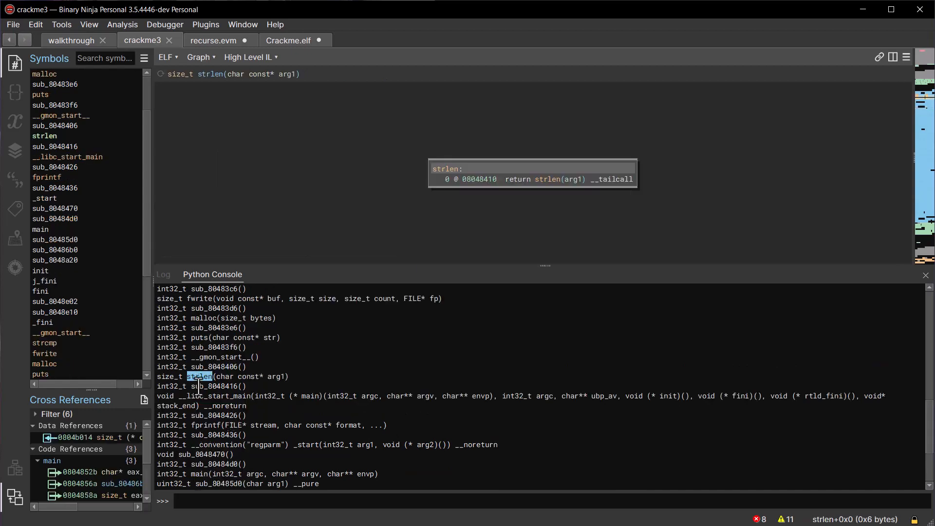
scroll(195, 390, "up", 1)
double_click(208, 346)
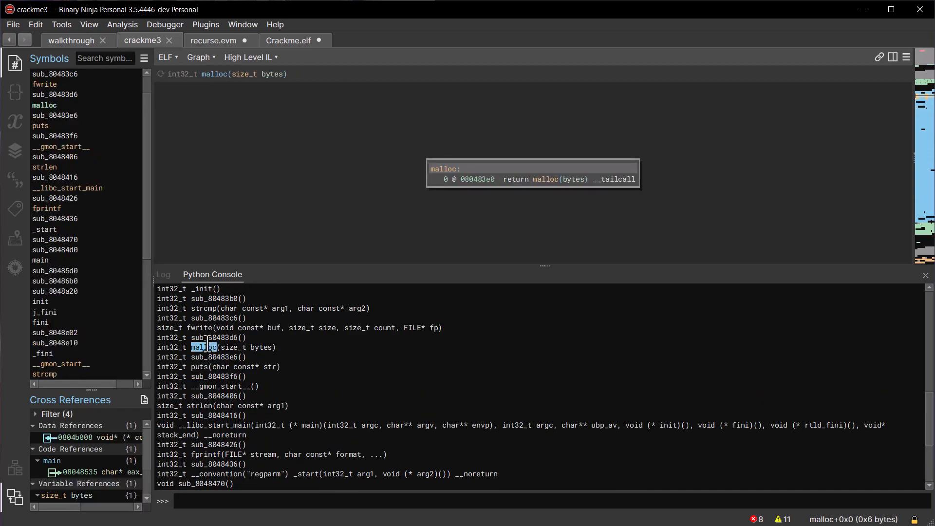
scroll(208, 346, "up", 1)
double_click(205, 337)
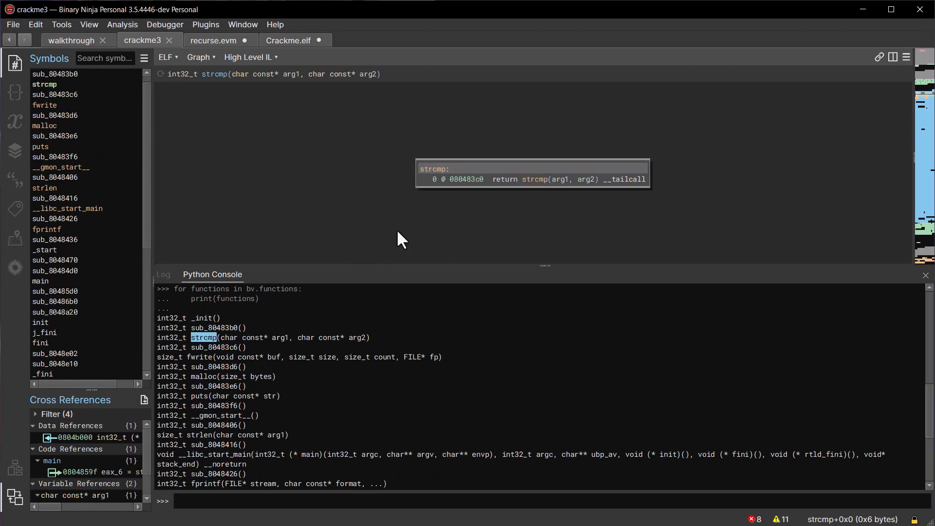
scroll(304, 427, "down", 5)
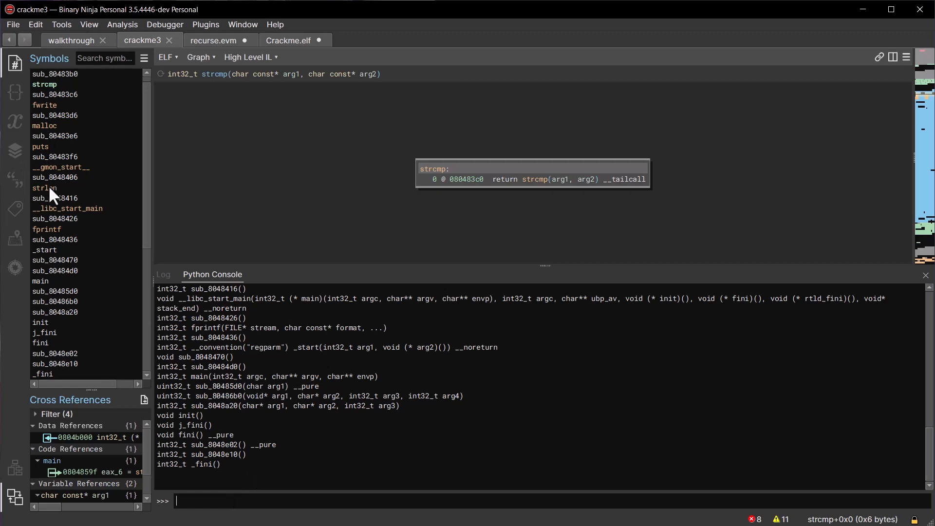
Step: Open crackme3's main function and examine its strlen and strcmp checks on the encoded password
left_click(57, 280)
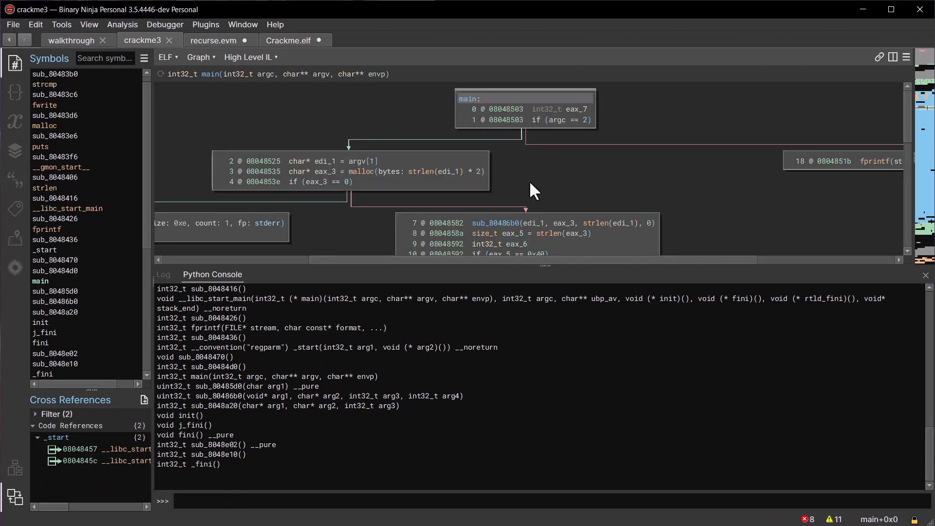
left_click_drag(530, 183, 526, 139)
left_click_drag(761, 209, 706, 126)
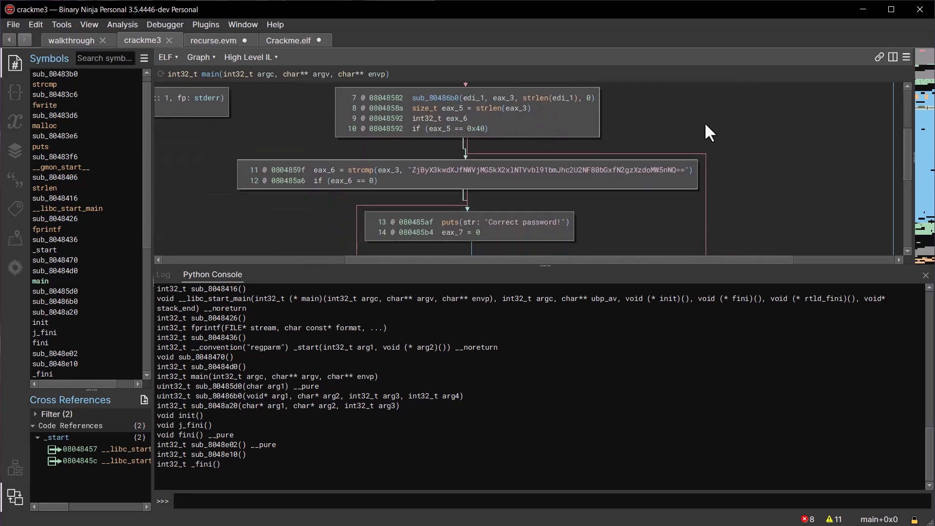
scroll(826, 247, "up", 3)
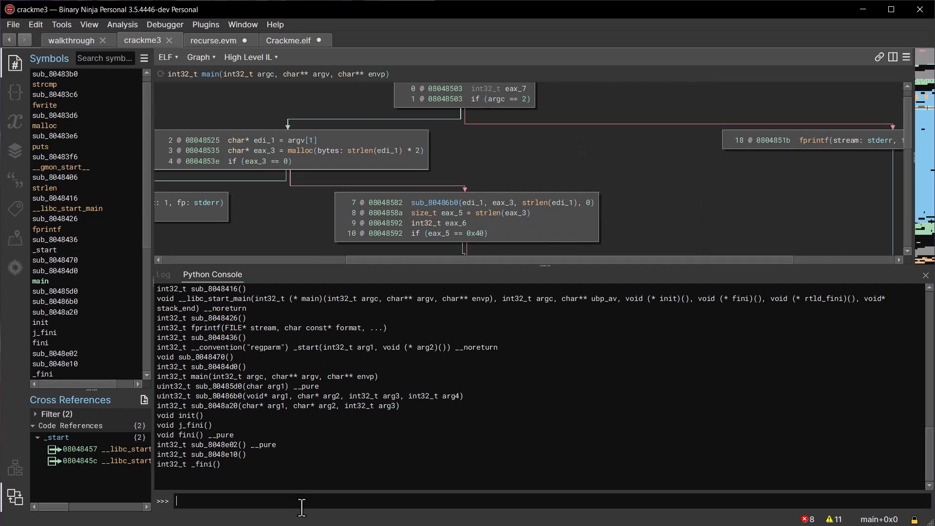
Step: Run a nested loop in the Python console that prints every block in functions, for functions in bv.functions
type("for functions in bv.functions:     print(functions)")
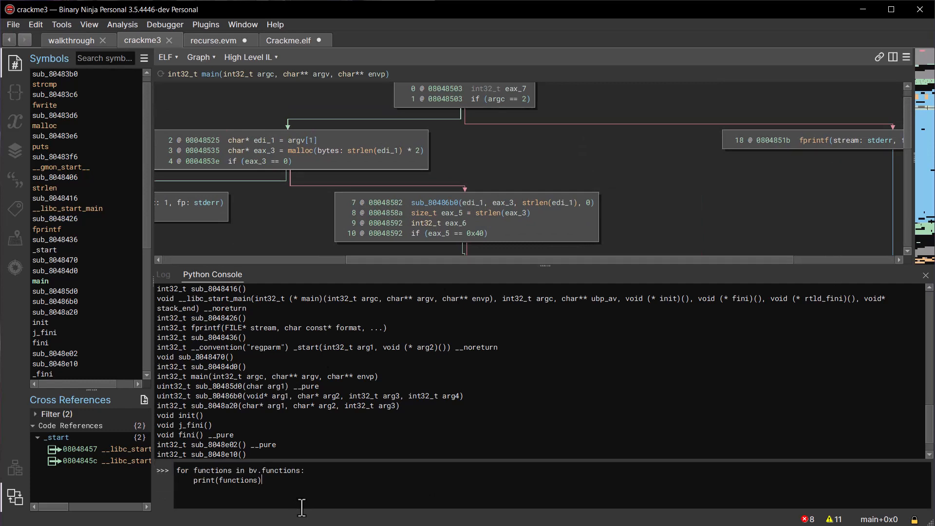
key("BackSpace")
key("BackSpace")
key("BackSpace")
key("BackSpace")
key("BackSpace")
key("BackSpace")
key("BackSpace")
key("BackSpace")
key("BackSpace")
key("BackSpace")
key("BackSpace")
key("BackSpace")
key("BackSpace")
key("BackSpace")
key("BackSpace")
key("BackSpace")
type("for block in functions")
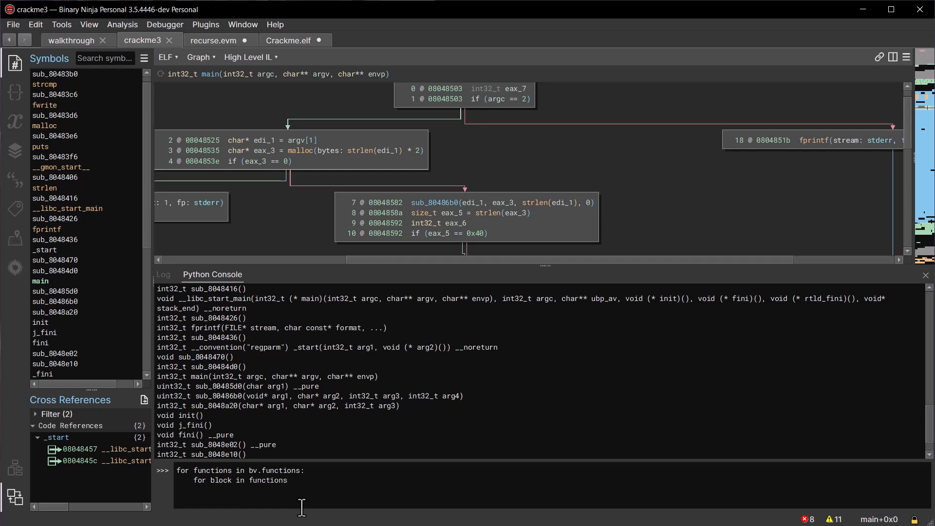
type(":         ")
type("print")
type("(block")
key("Return")
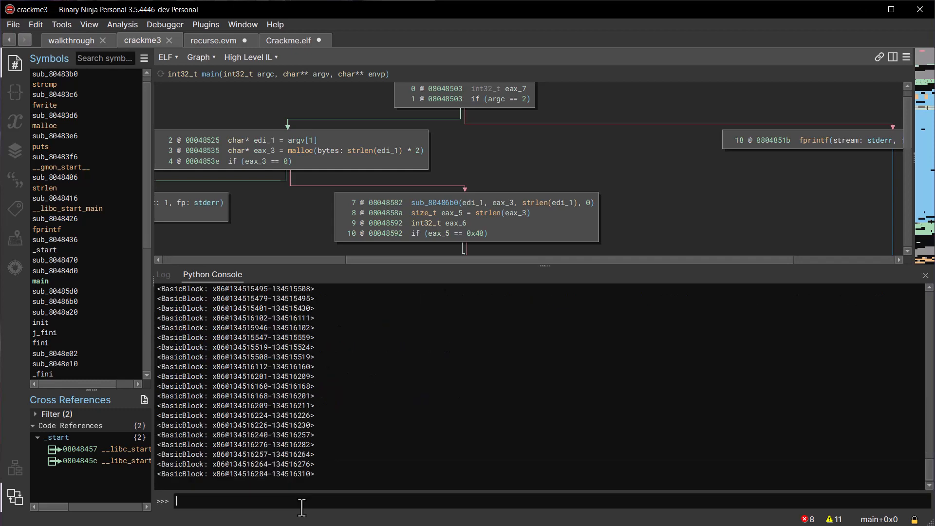
Step: Recall the block loop and replace its print line with an inner loop, for instruction in block, that prints instruction
key("Up")
key("BackSpace")
key("BackSpace")
key("BackSpace")
key("BackSpace")
key("BackSpace")
key("BackSpace")
key("BackSpace")
key("BackSpace")
key("BackSpace")
key("BackSpace")
key("BackSpace")
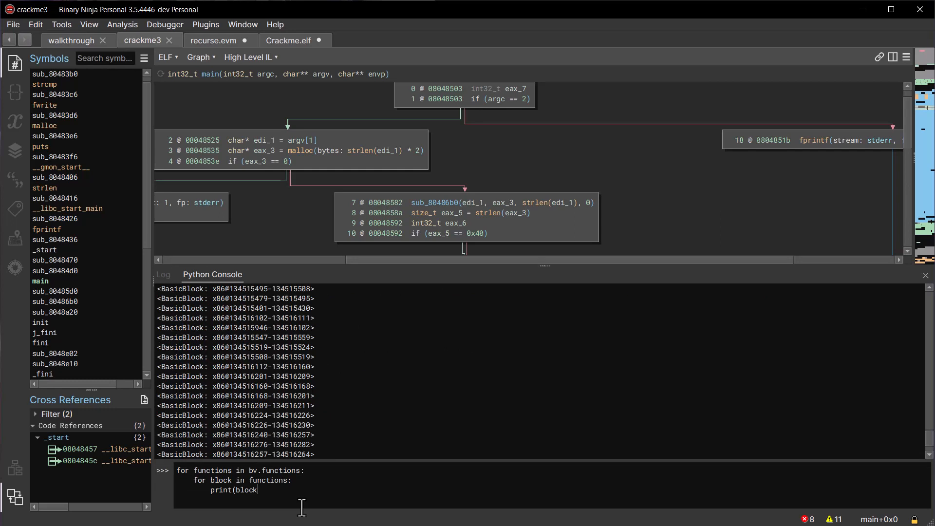
key("BackSpace")
type("for insructio")
key("BackSpace")
key("BackSpace")
key("BackSpace")
key("BackSpace")
key("BackSpace")
type("truction in block")
key("Tab")
type("print instruction")
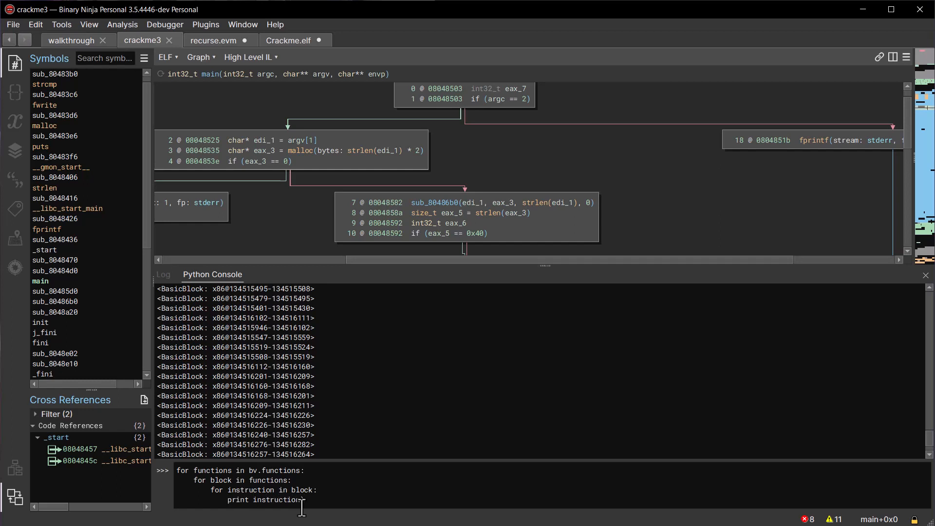
Step: Enclose instruction in parentheses in the print call and run the nested loop on crackme3
type("(")
scroll(480, 172, "up", 1)
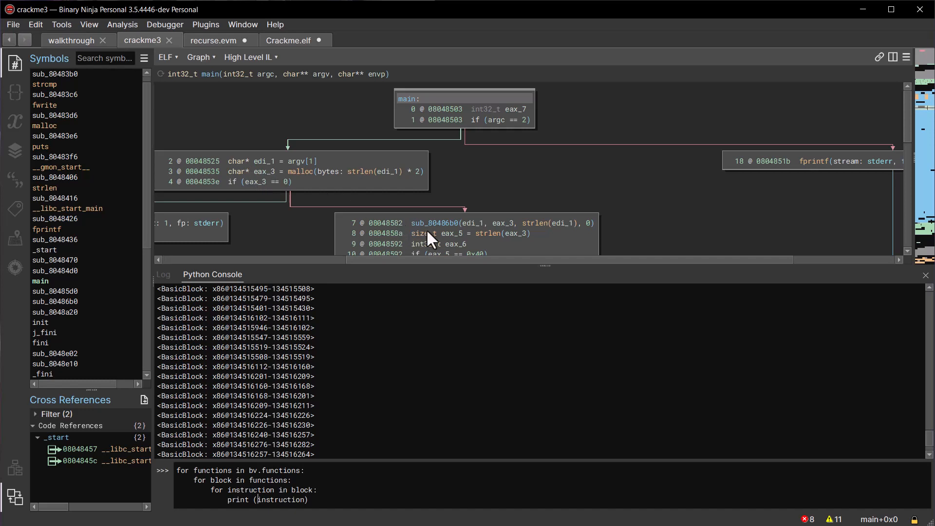
left_click(347, 501)
key("Return")
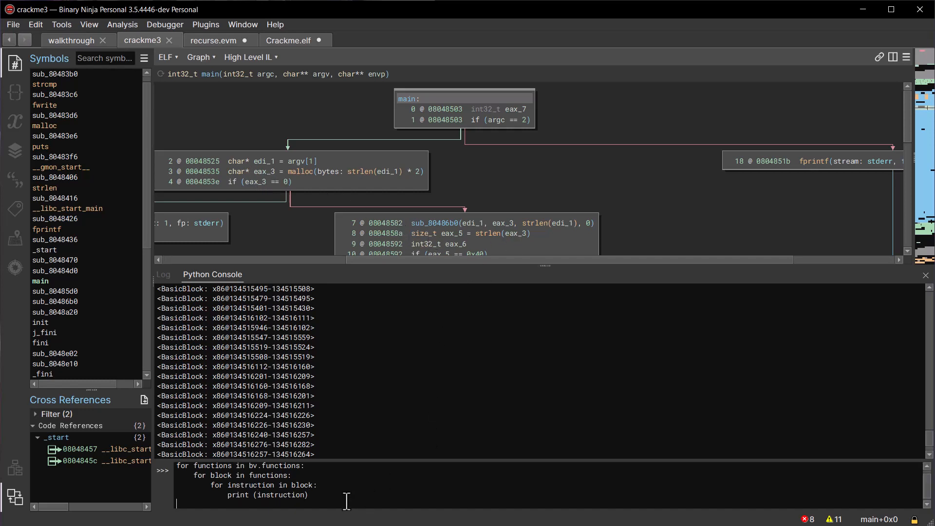
key("Return")
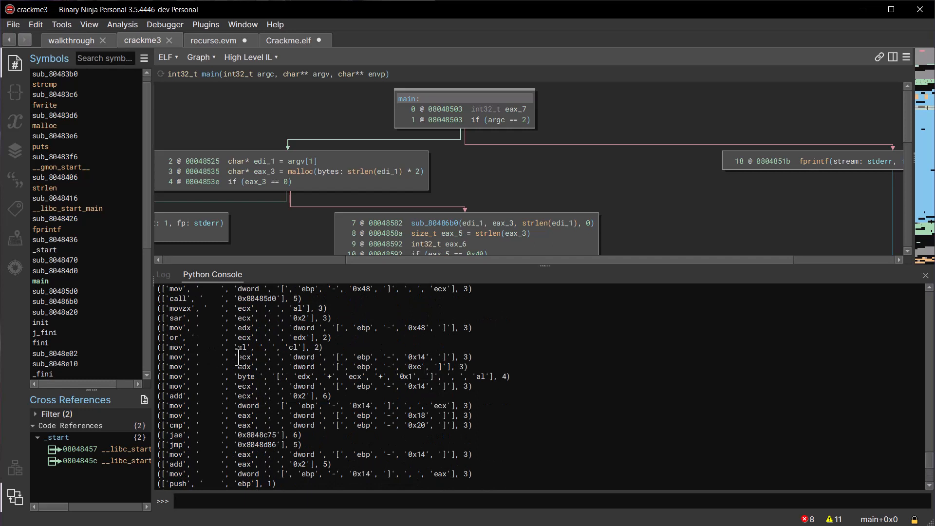
Step: Open the jump targets 0x8048c75 and 0x8048d86 from the printed instructions
double_click(298, 358)
left_click(298, 346)
double_click(251, 435)
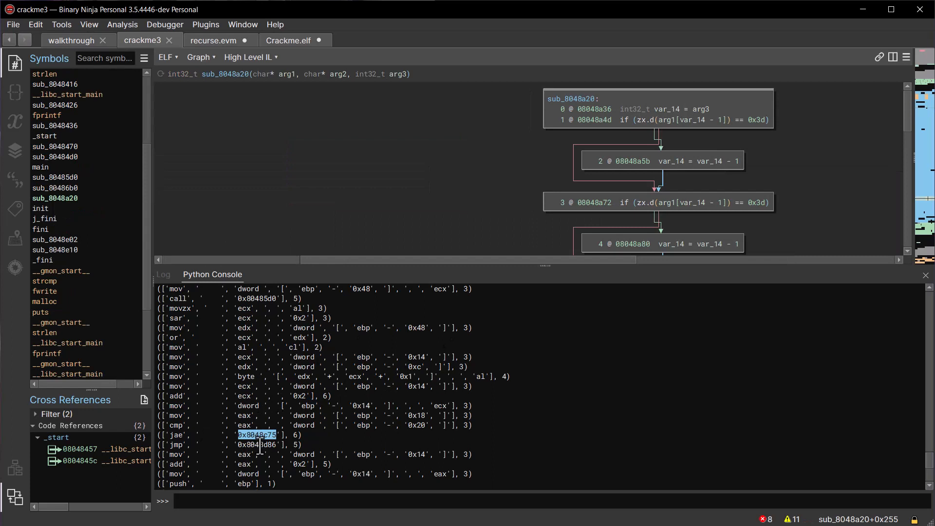
double_click(260, 445)
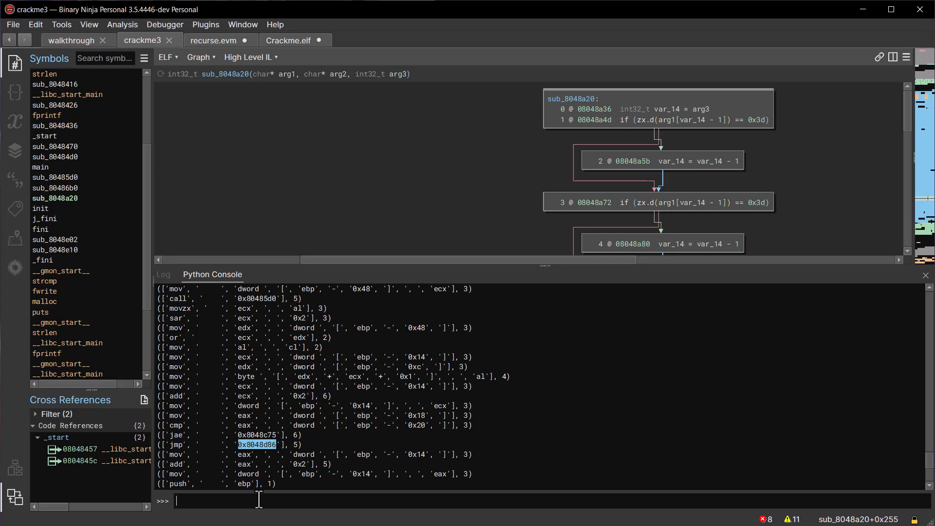
Step: Set count = 1 and begin a loop over bv.functions with the condition if 'strcmp' in str(function)
type("count = 1")
key("Return")
type("f")
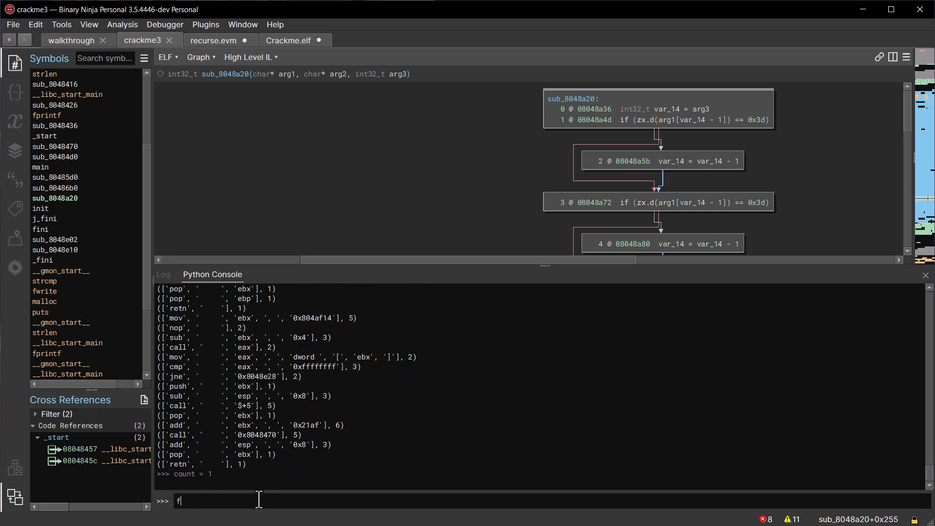
type("or function in bv.functions:")
key("Return")
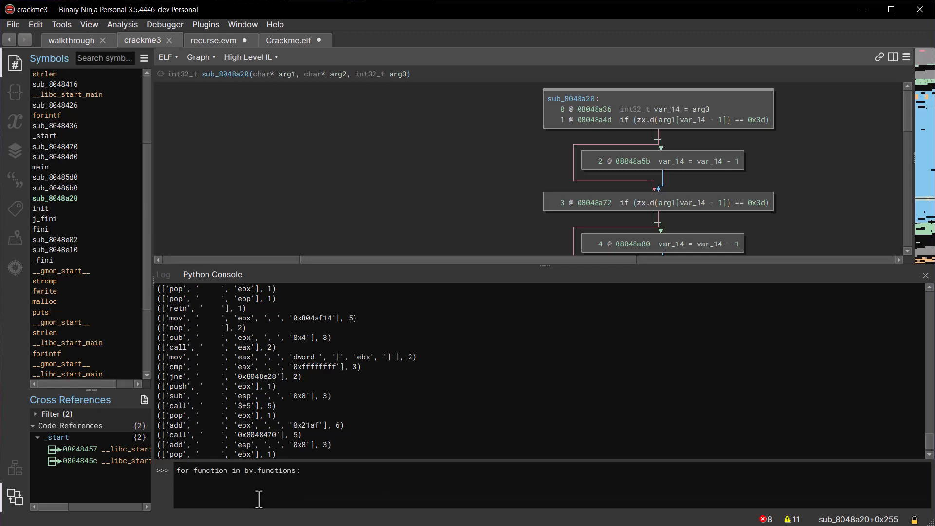
type("if")
type("trcmp' in str(function):")
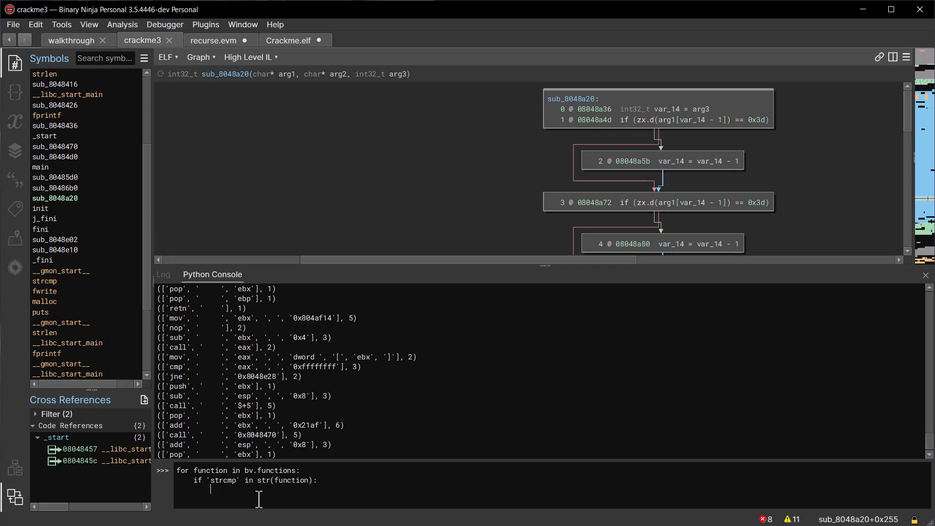
Step: Complete the strcmp branch with print(f'found: {count}') and count = count+1, run the loop and highlight its output
type("print('f")
key("BackSpace")
key("BackSpace")
type("fo")
type("und: {count}')")
key("Return")
type("count = count+")
key("Return")
key("Return")
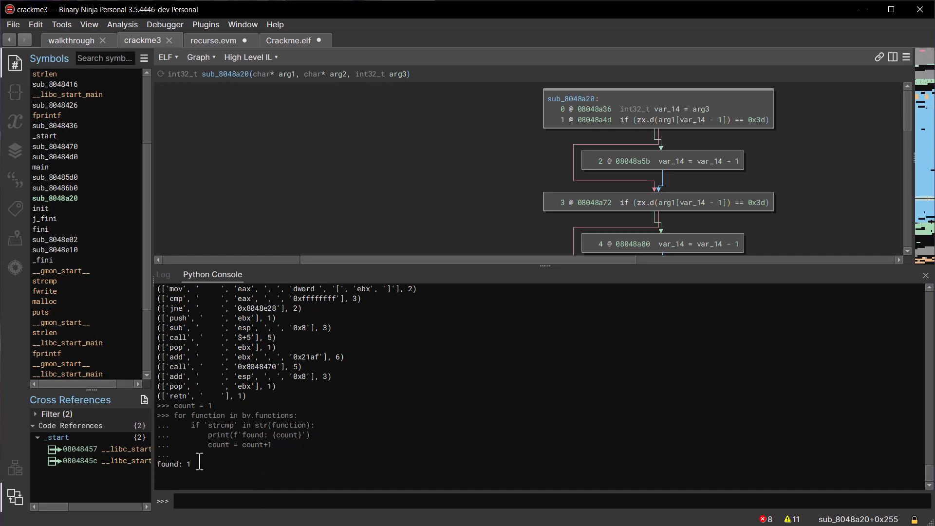
left_click_drag(197, 463, 156, 465)
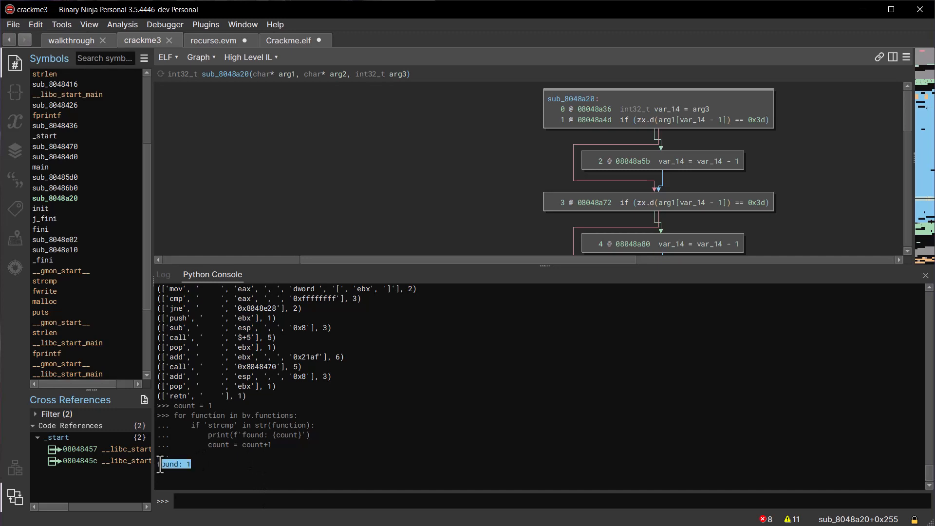
Step: Rerun the earlier loop that prints all functions in bv.functions from the console history
left_click(221, 507)
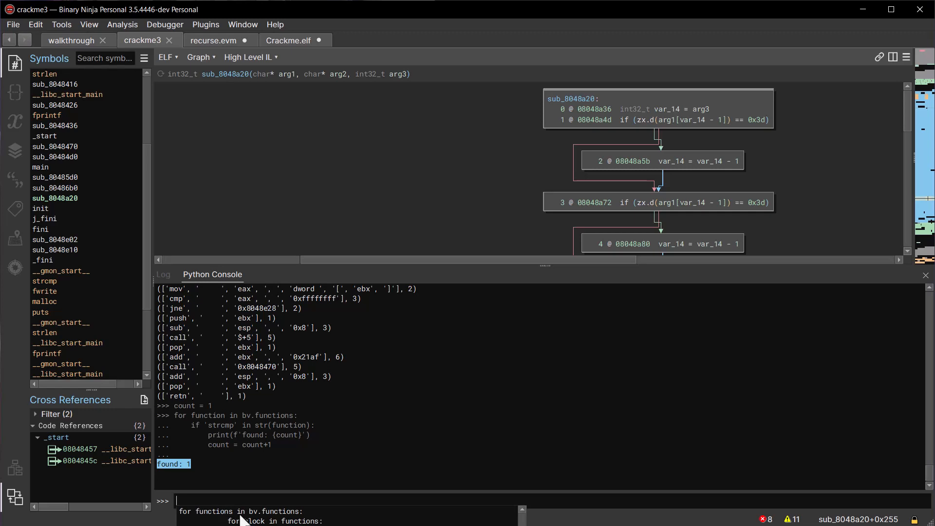
scroll(349, 517, "down", 3)
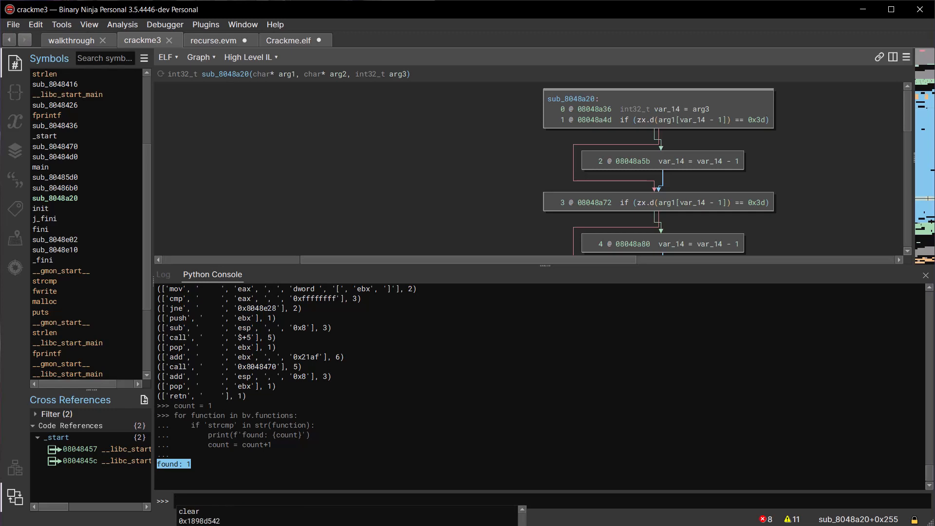
left_click(224, 525)
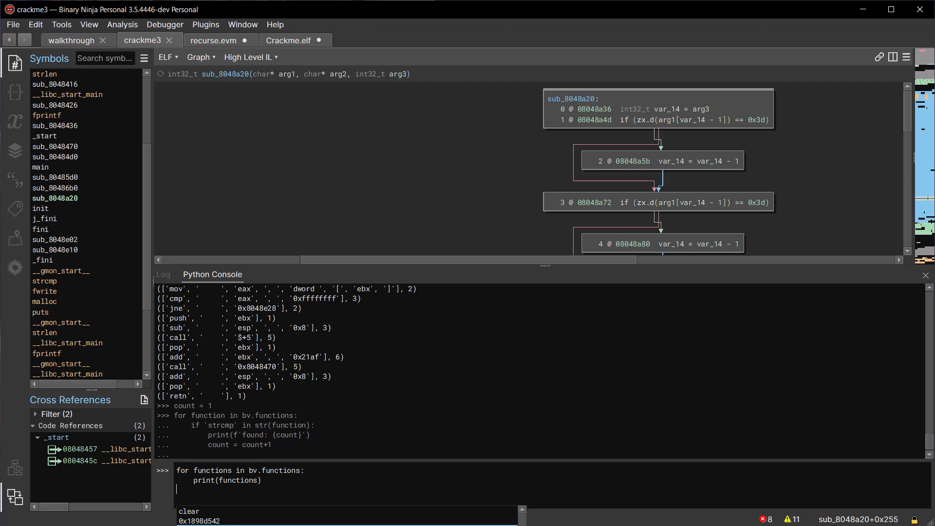
key("Return")
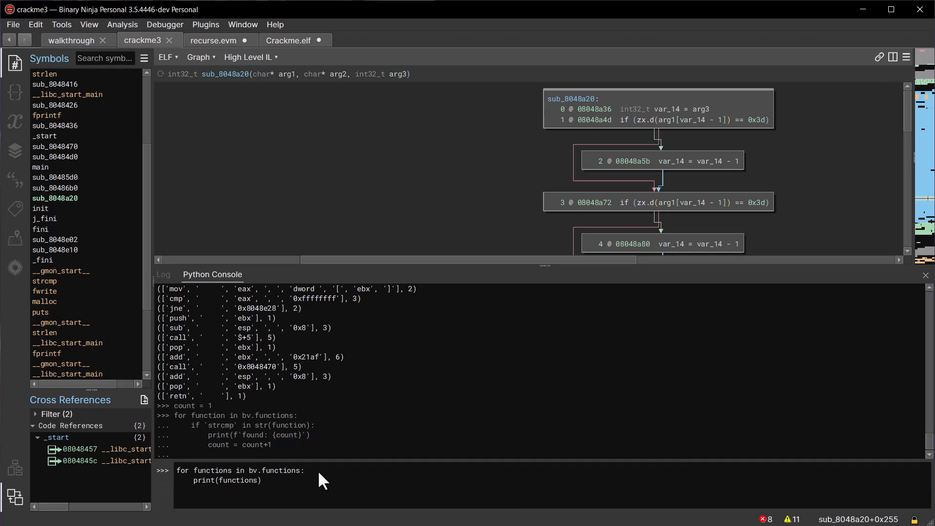
key("Return")
Step: Open strcmp from the printed function list and look through the remaining functions
scroll(323, 434, "up", 1)
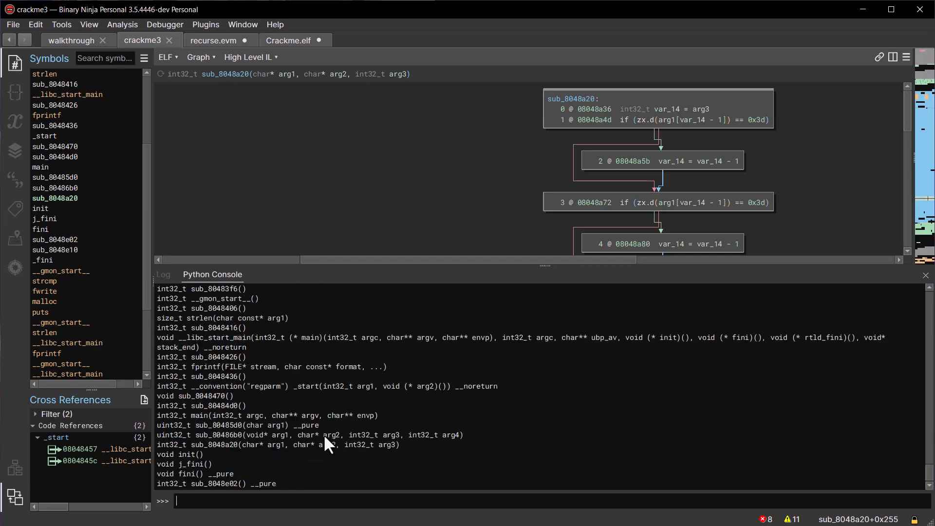
scroll(323, 434, "up", 7)
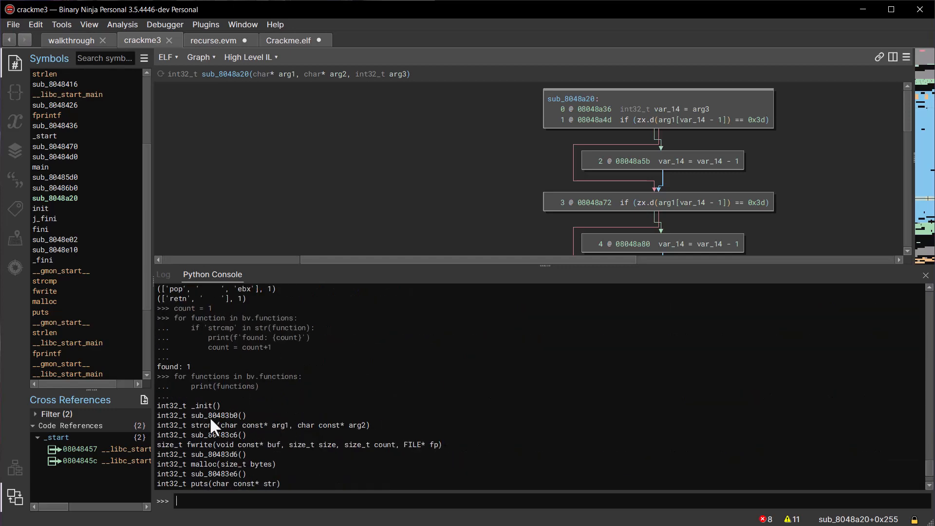
left_click(209, 422)
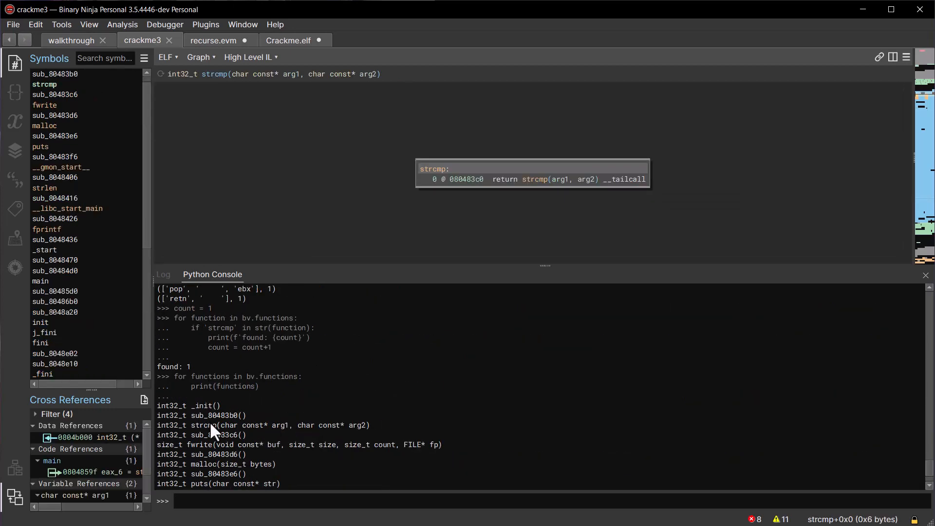
scroll(210, 425, "down", 4)
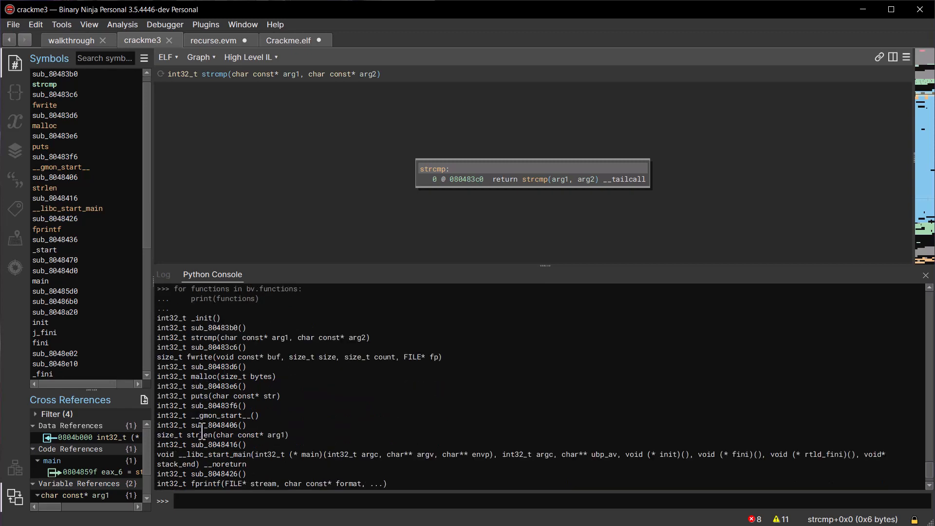
scroll(202, 433, "down", 3)
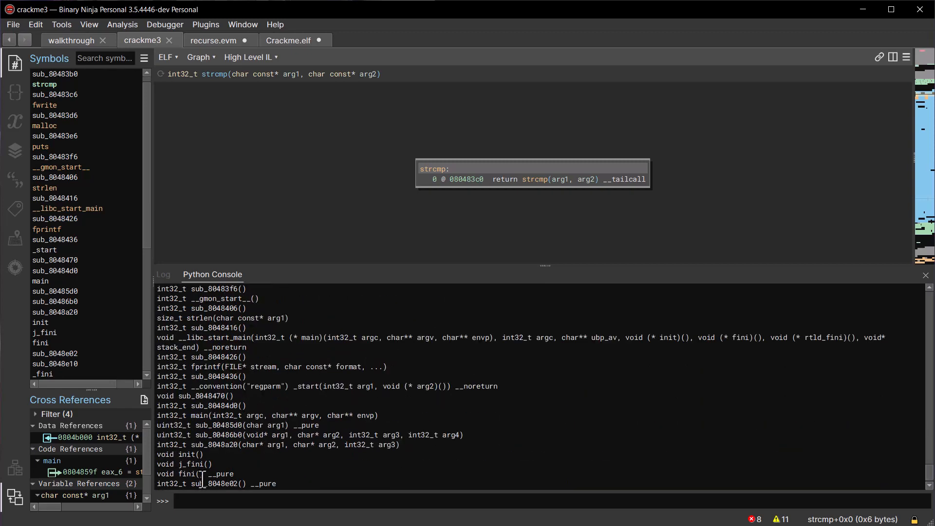
scroll(205, 468, "down", 2)
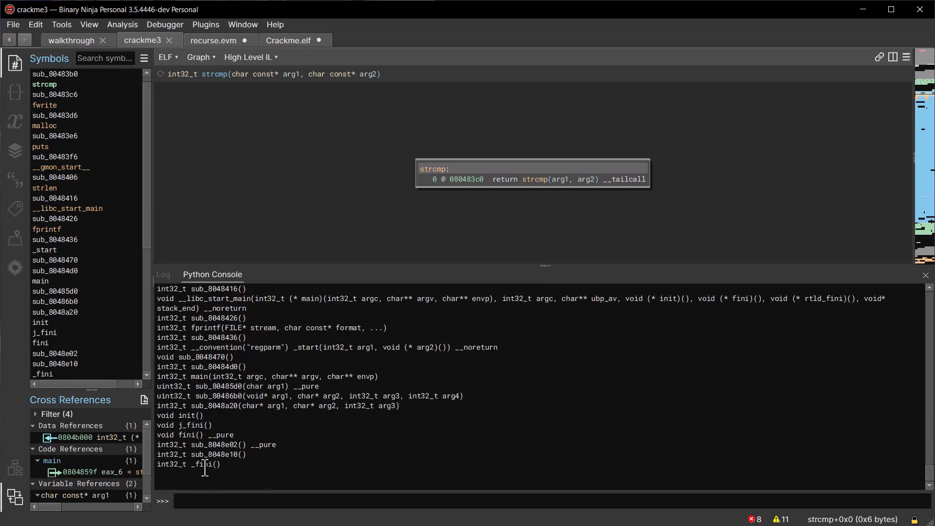
left_click(312, 497)
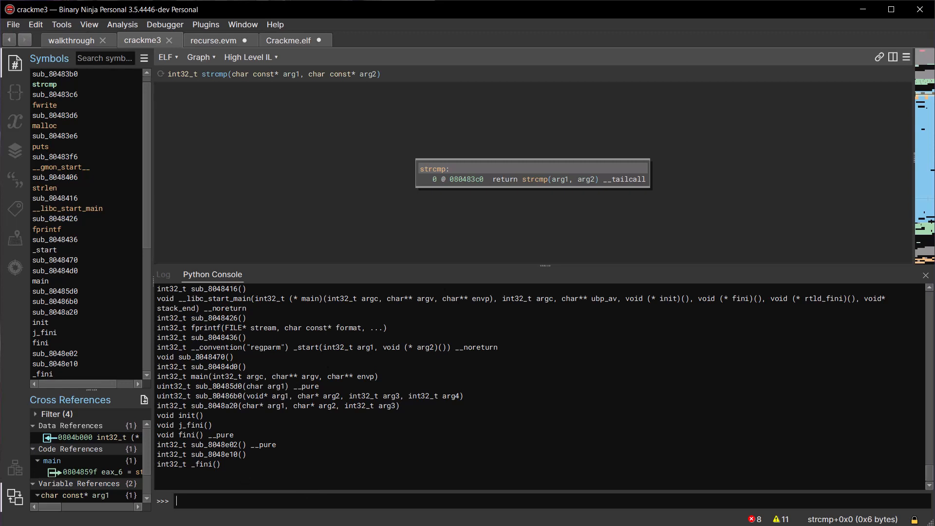
Step: Show crackme3's strings and open several entries from the list, including fwrite, strcmp and iD$$
left_click(17, 180)
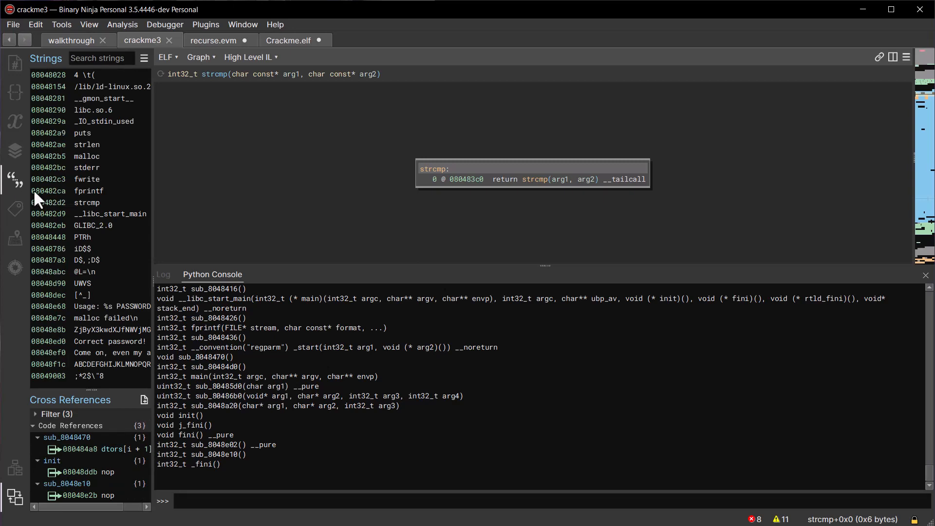
left_click(89, 144)
left_click(90, 177)
double_click(90, 182)
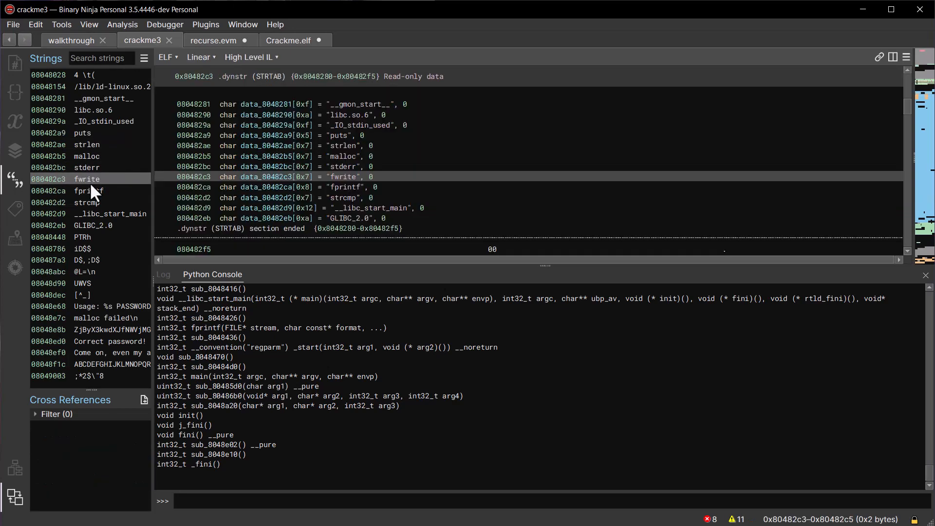
double_click(96, 201)
double_click(95, 247)
left_click(88, 270)
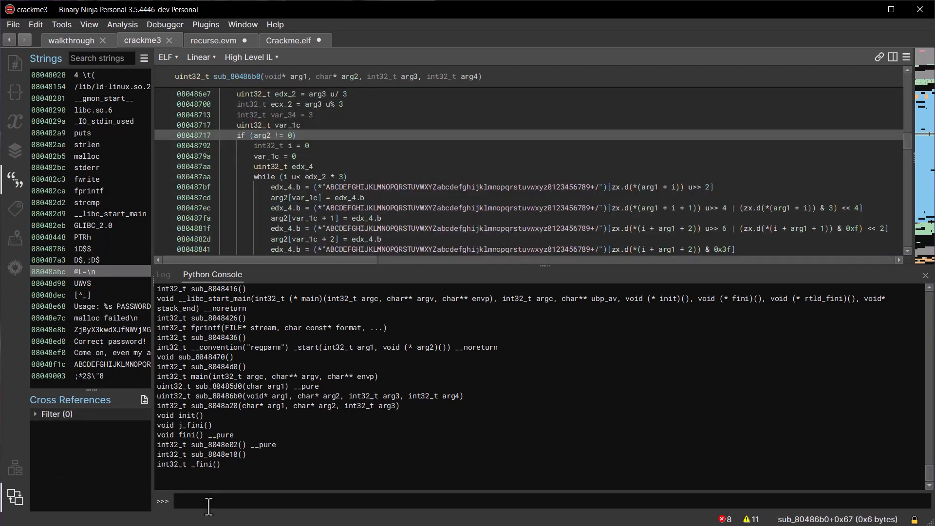
Step: Run a loop in the Python console that prints every string in bv.strings
type("f")
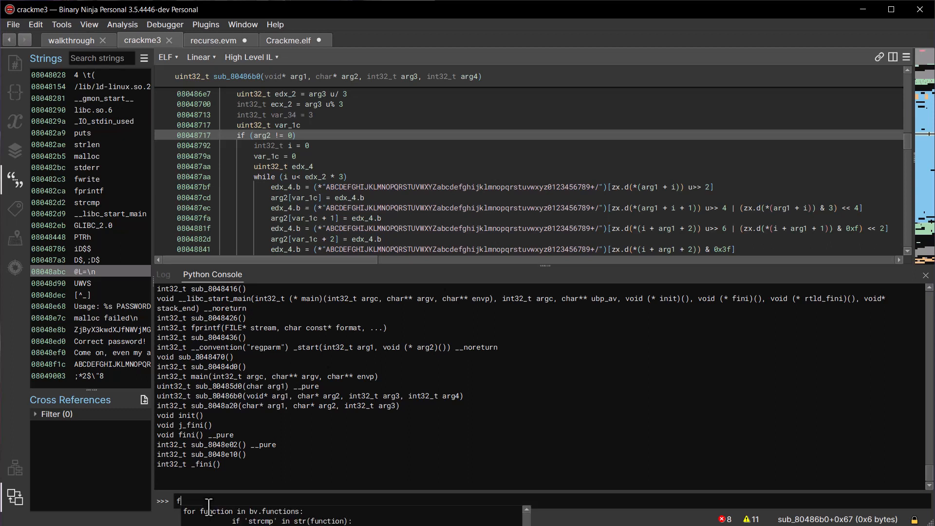
type("or string ")
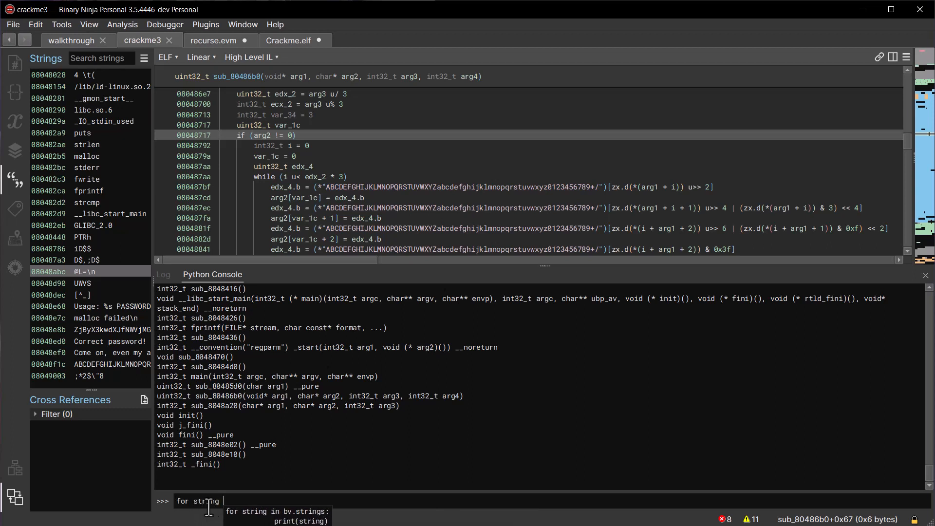
type("in bv.strings")
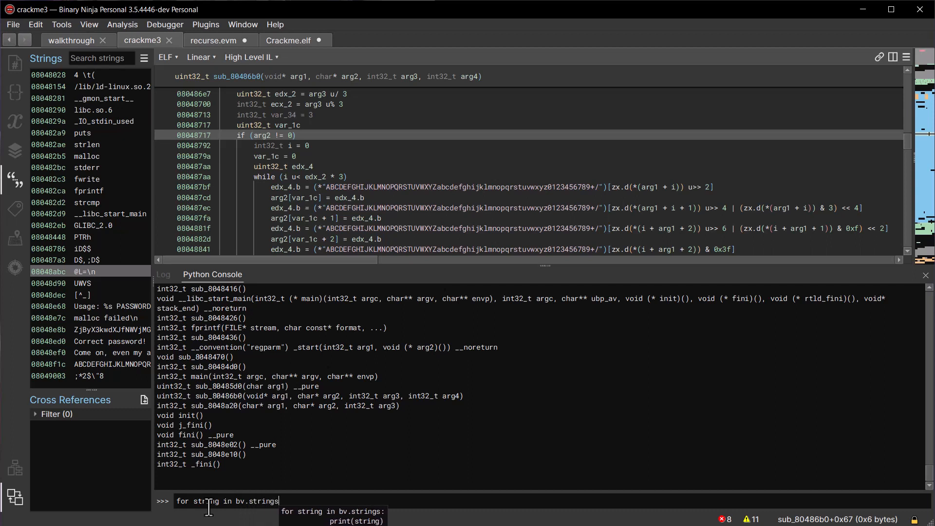
type(":")
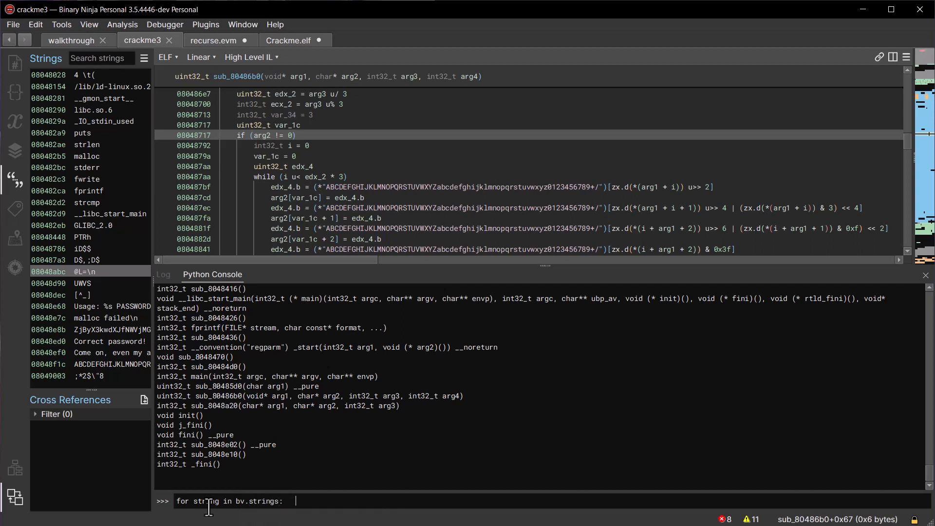
key("shift+Return")
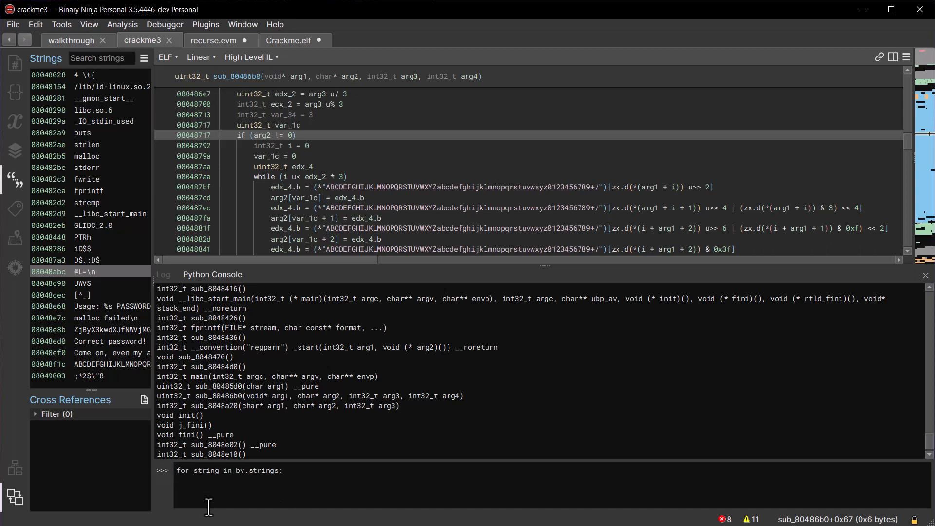
type("print(string)")
key("Return")
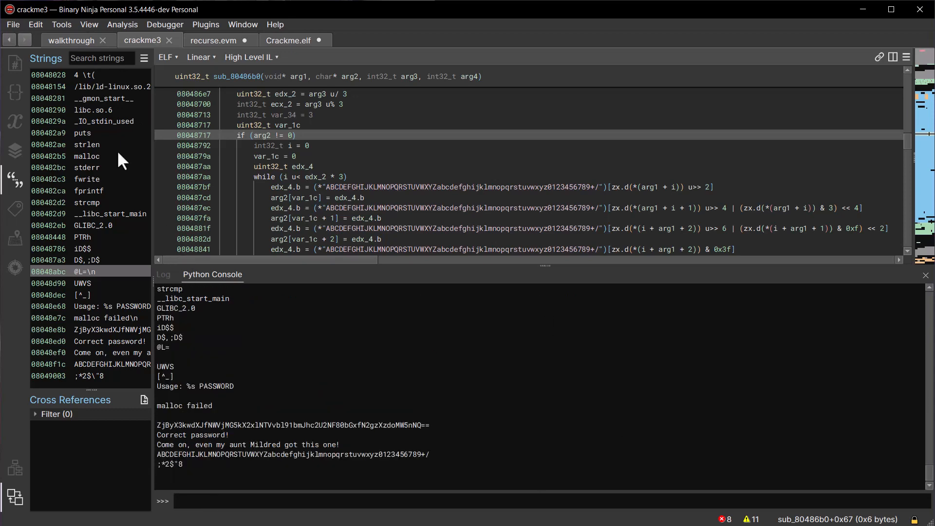
Step: Look through the strings printed in the Python console and highlight the encoded string ending in ==
scroll(226, 391, "up", 6)
scroll(226, 391, "down", 6)
left_click_drag(430, 425, 144, 427)
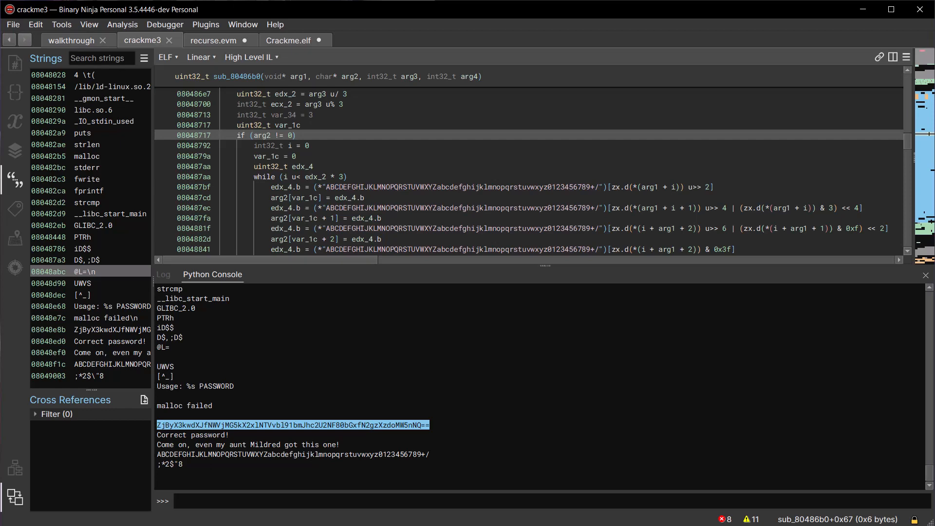
Step: Switch to Firefox, search Google for "binary ninja base64" and open the transform module page of the Binary Ninja API documentation
key("alt+Tab")
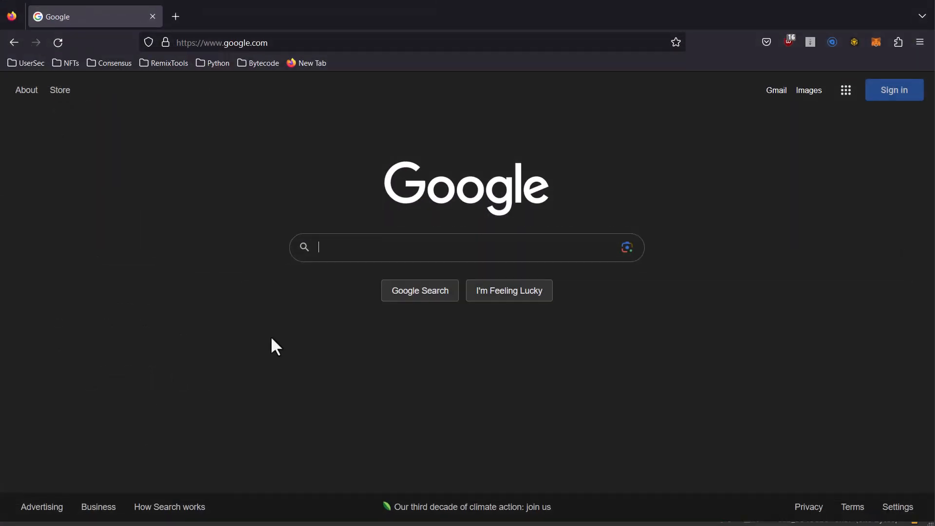
type("binary nn")
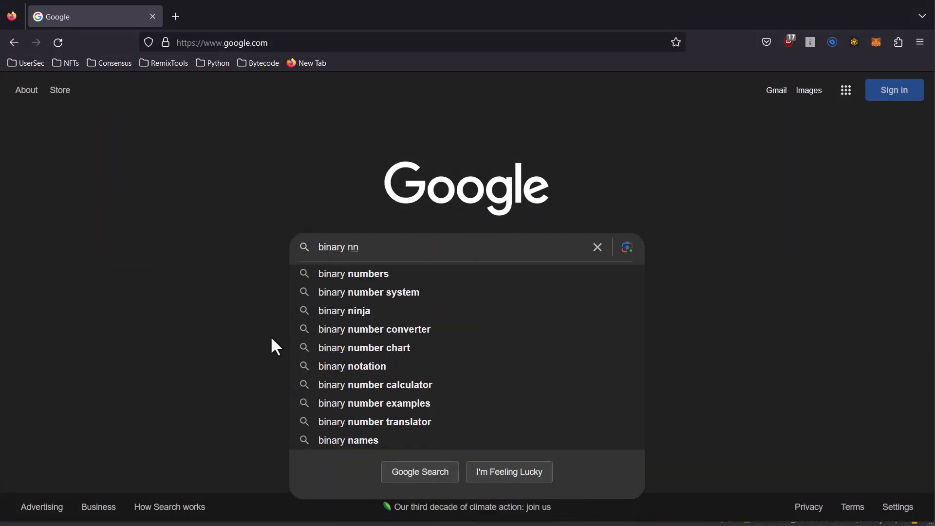
key("BackSpace")
type("inja base64")
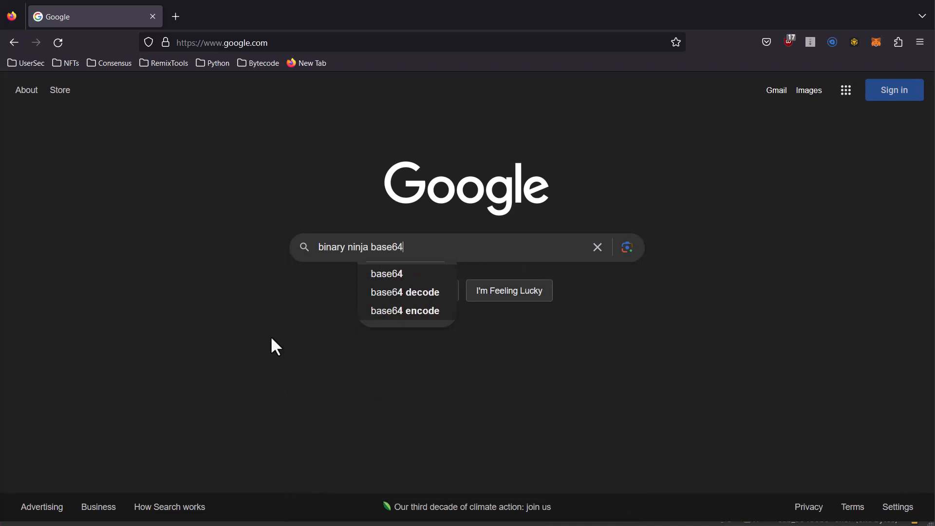
key("Return")
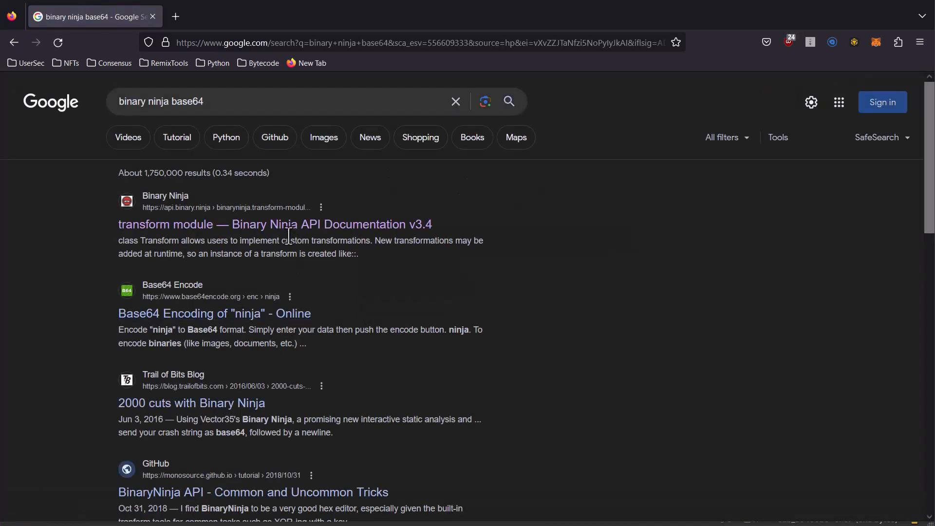
left_click(176, 228)
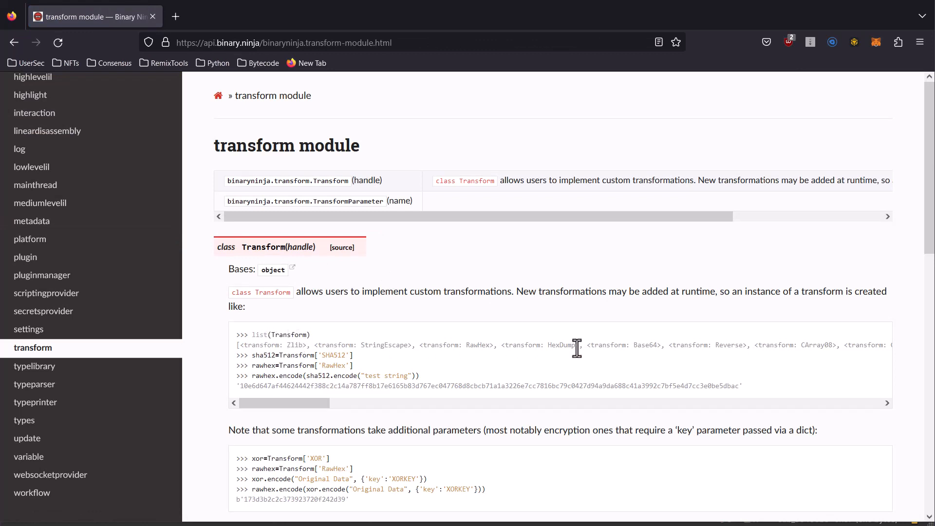
Step: Copy list(Transform) from the documentation example, run it in Binary Ninja's Python console and look over the listed transforms
double_click(639, 345)
left_click_drag(317, 332, 238, 336)
right_click(283, 336)
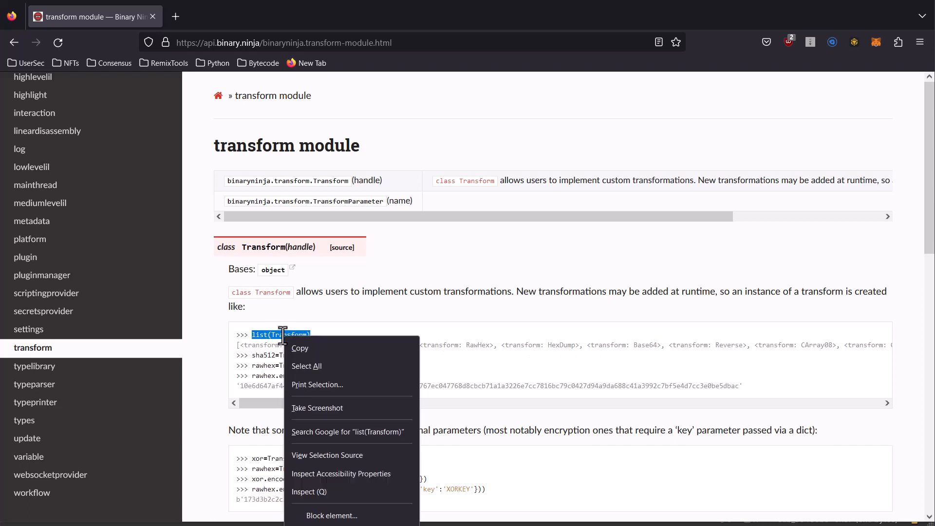
left_click(307, 345)
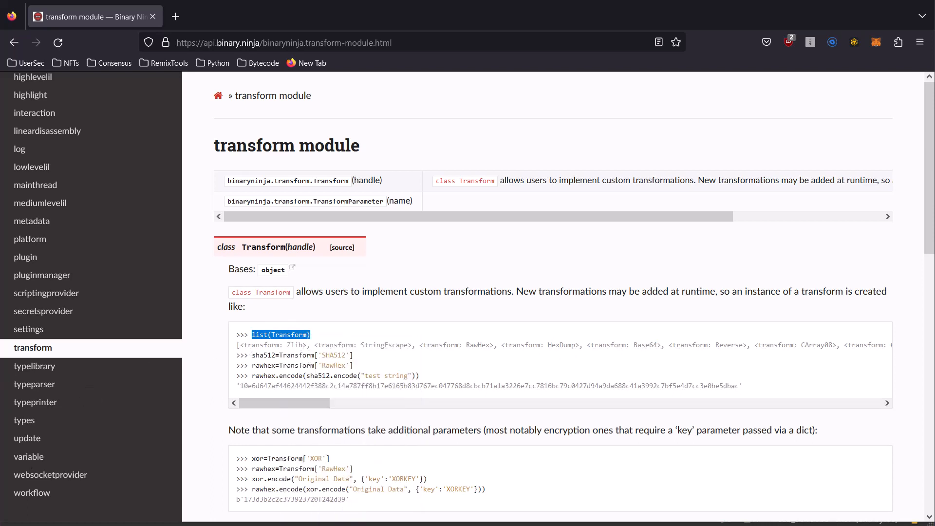
key("alt+Tab")
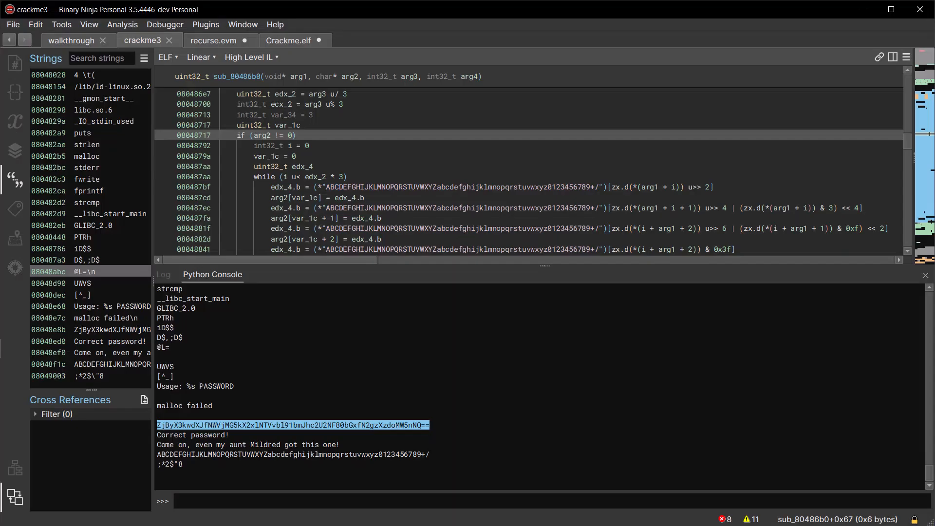
right_click(205, 501)
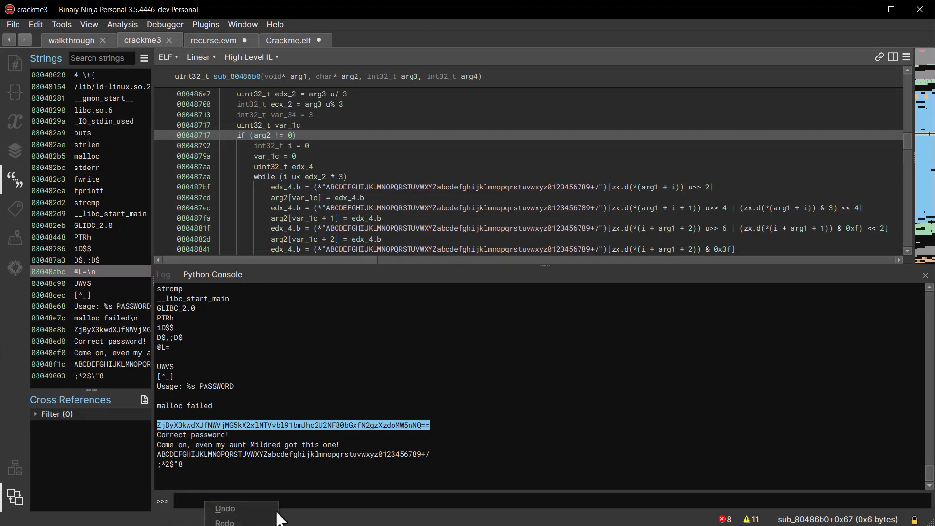
left_click(225, 525)
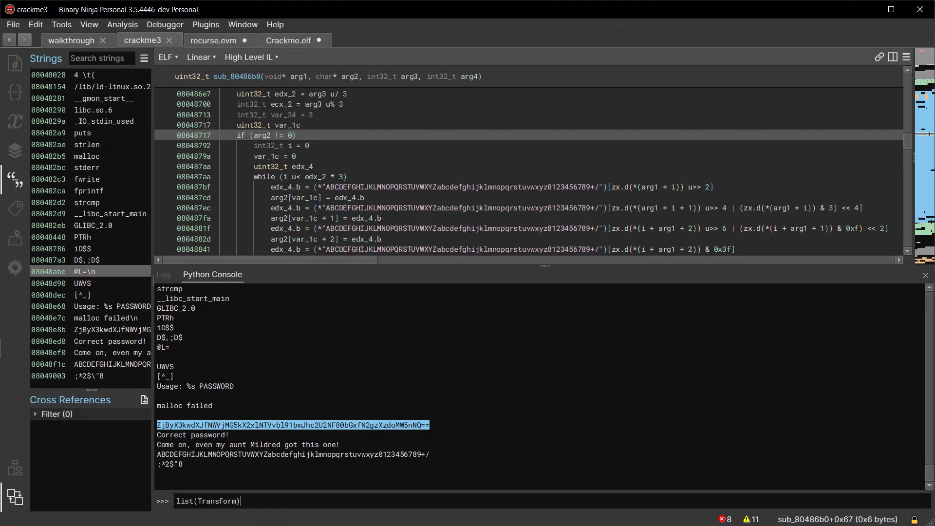
key("Return")
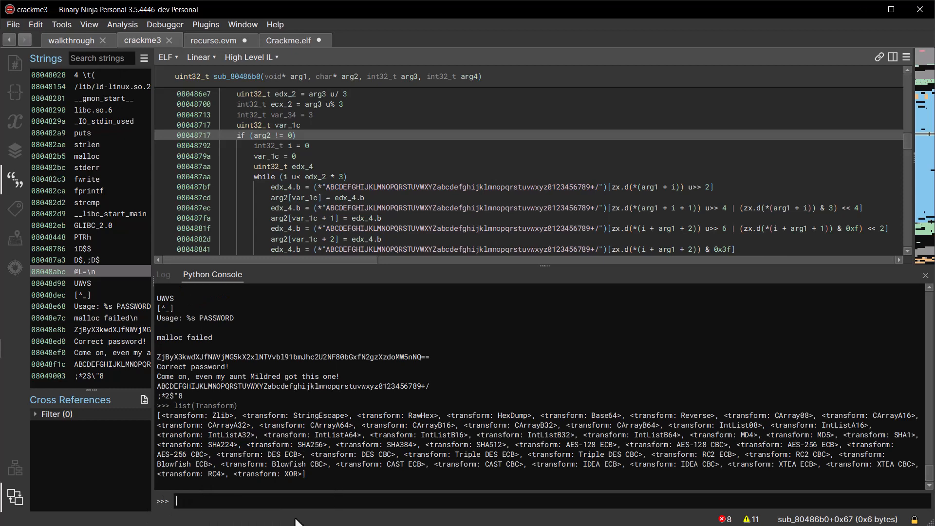
double_click(384, 454)
left_click_drag(831, 455, 609, 456)
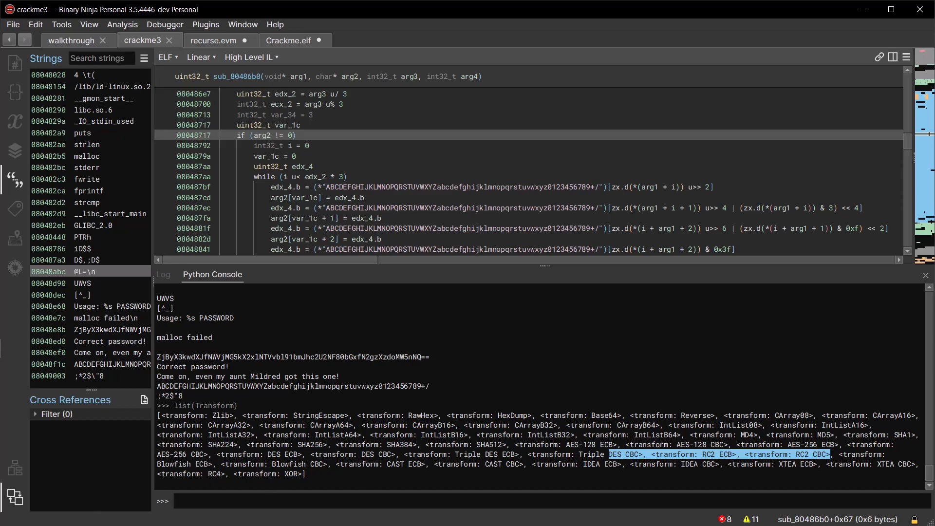
Step: Return to the transform module documentation in Firefox and find "base64" on the page
key("alt+Tab")
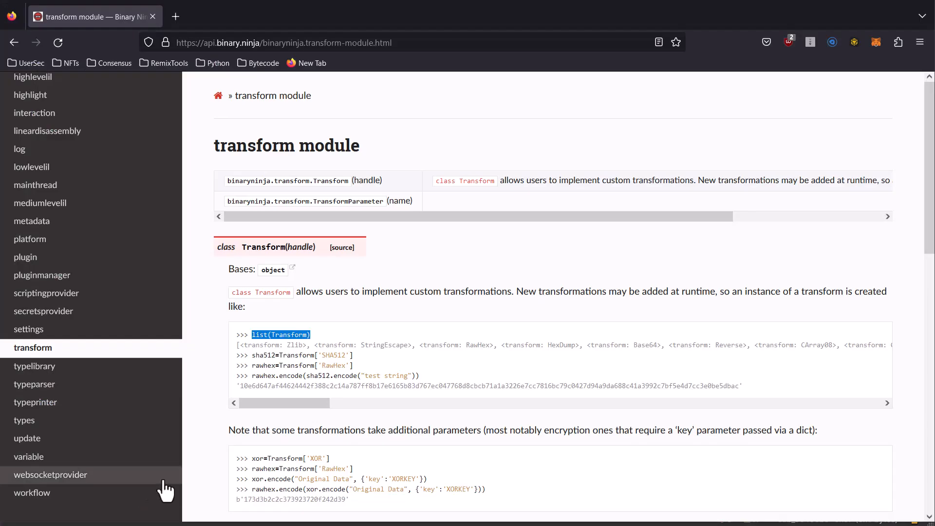
scroll(298, 375, "down", 4)
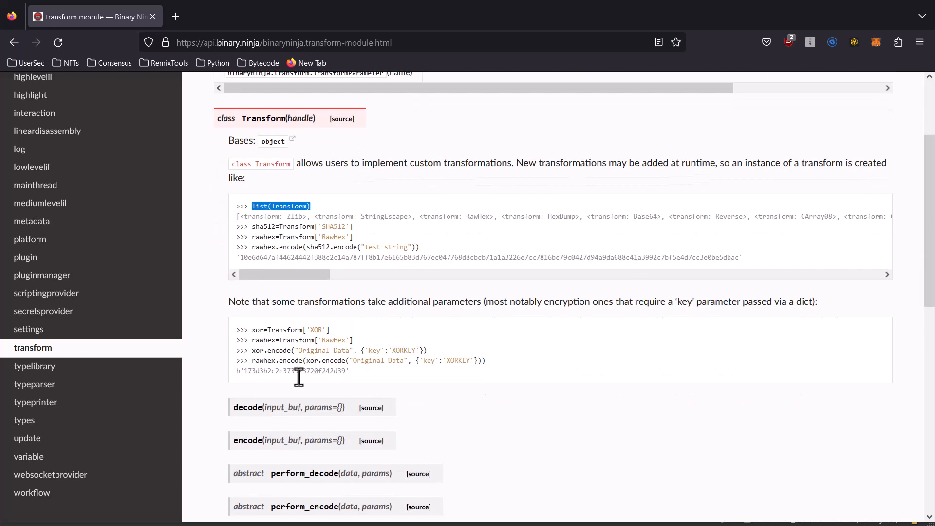
left_click(747, 300)
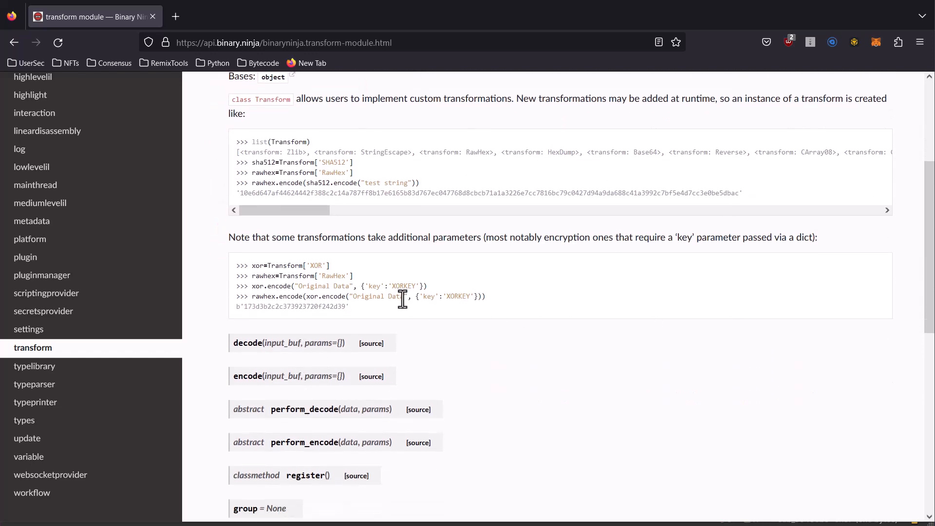
key("ctrl+f")
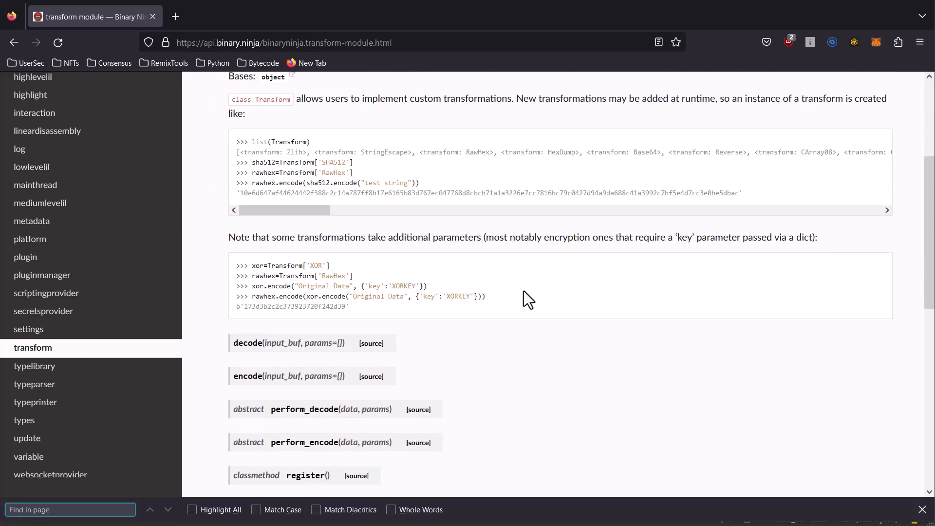
type("base64")
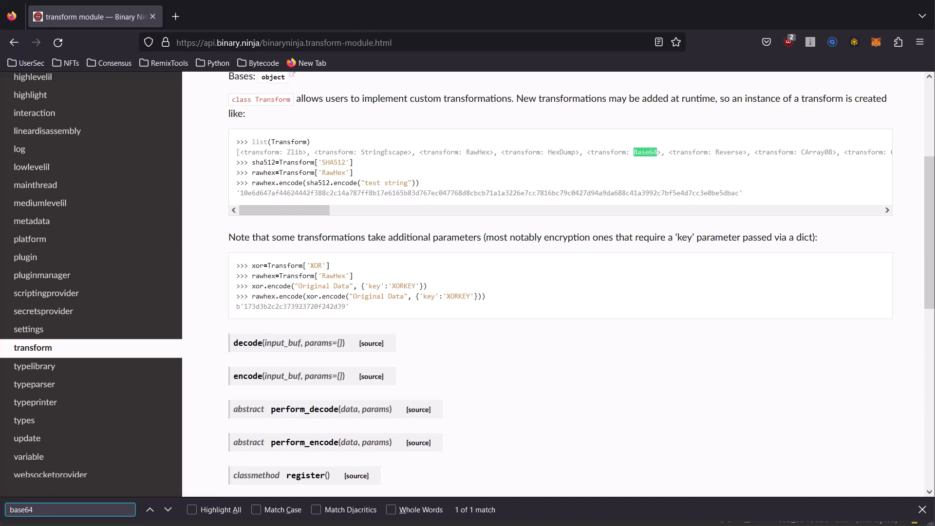
key("Return")
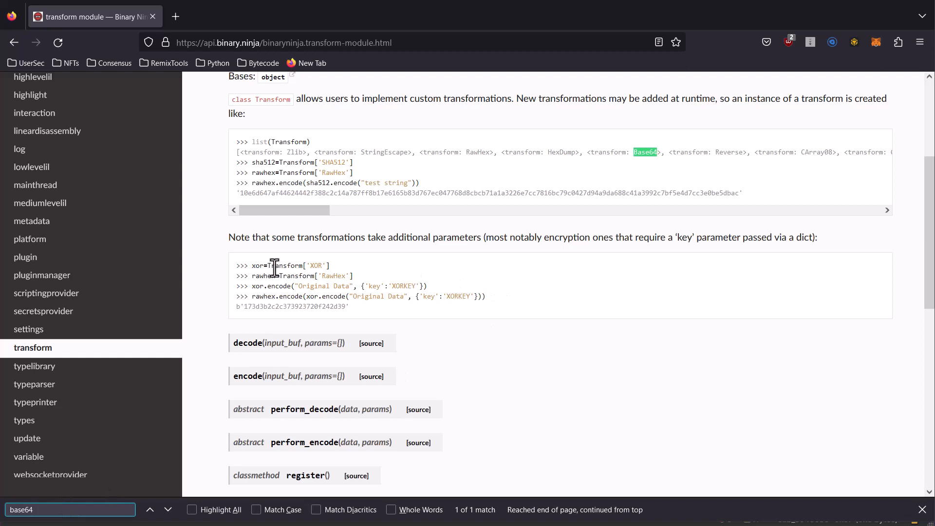
Step: Examine how the XOR example creates a Transform and calls encode, and locate the Base64 entry in the transform list
left_click(256, 268)
double_click(255, 268)
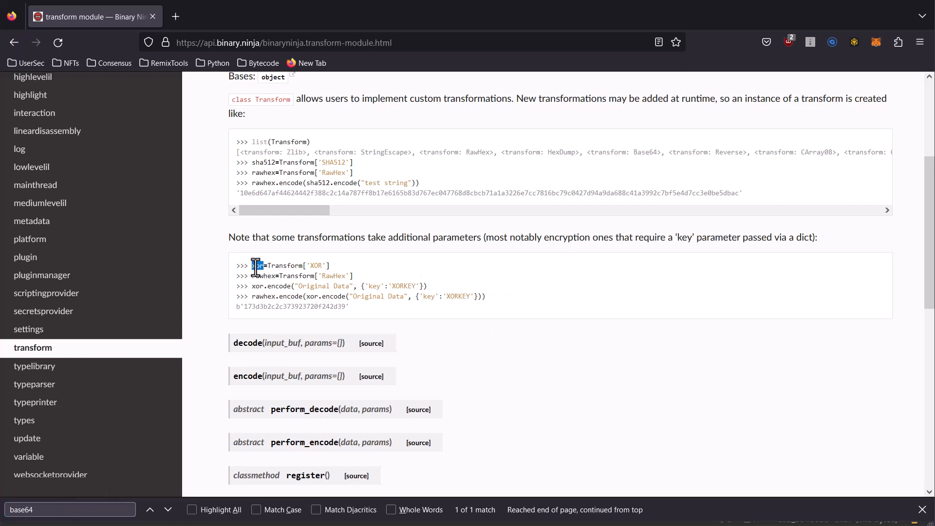
double_click(281, 267)
left_click_drag(307, 267, 327, 266)
left_click_drag(256, 287, 284, 285)
scroll(728, 281, "up", 1)
scroll(719, 268, "up", 1)
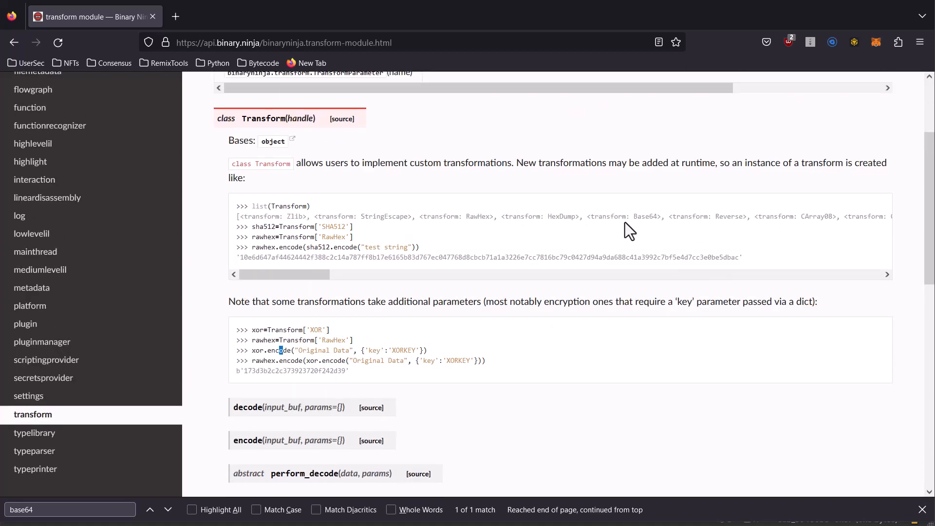
double_click(644, 217)
Step: Switch back to Binary Ninja and assign Transform['Base64'] to a variable named base64 in the Python console
key("alt+Tab")
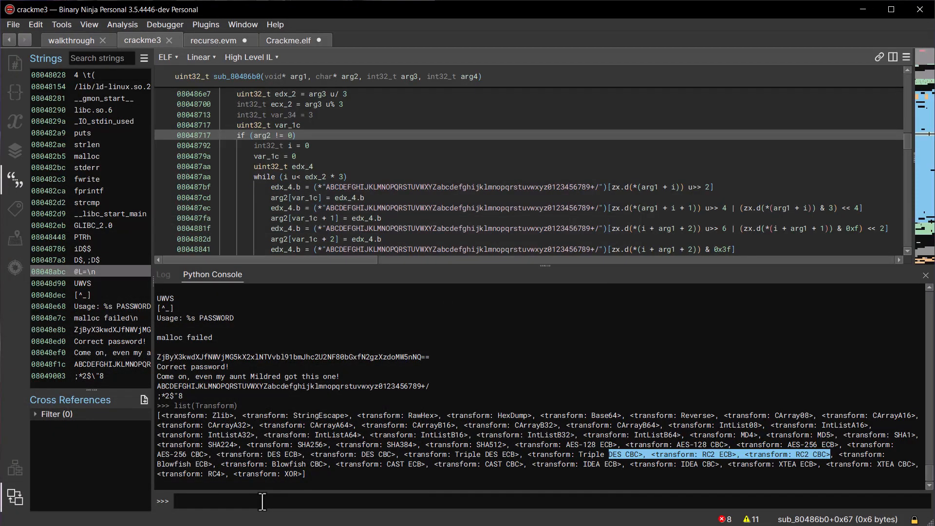
type("base64= Transform['Base64']")
key("Return")
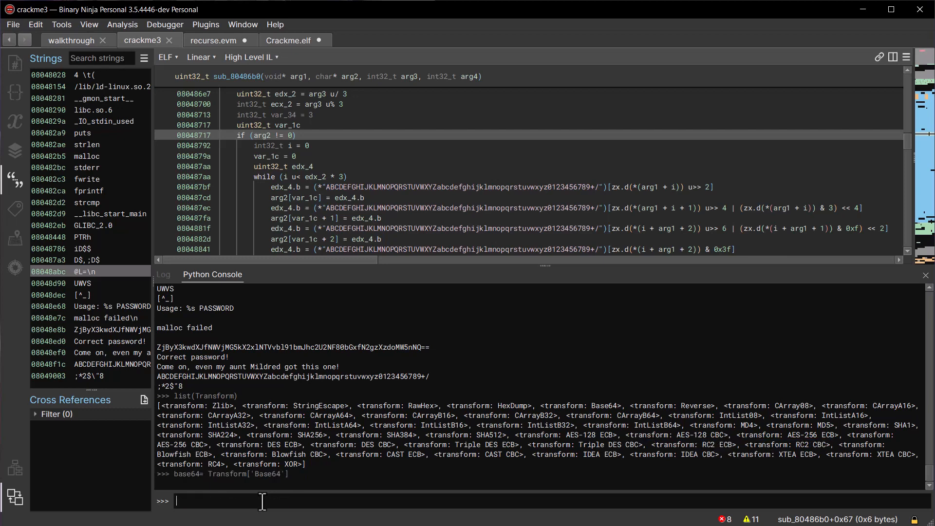
Step: Decode the printed string ending in == with base64.decode in the Python console and highlight the decoded text
type("base64.decode('")
left_click_drag(431, 347, 148, 349)
right_click(211, 346)
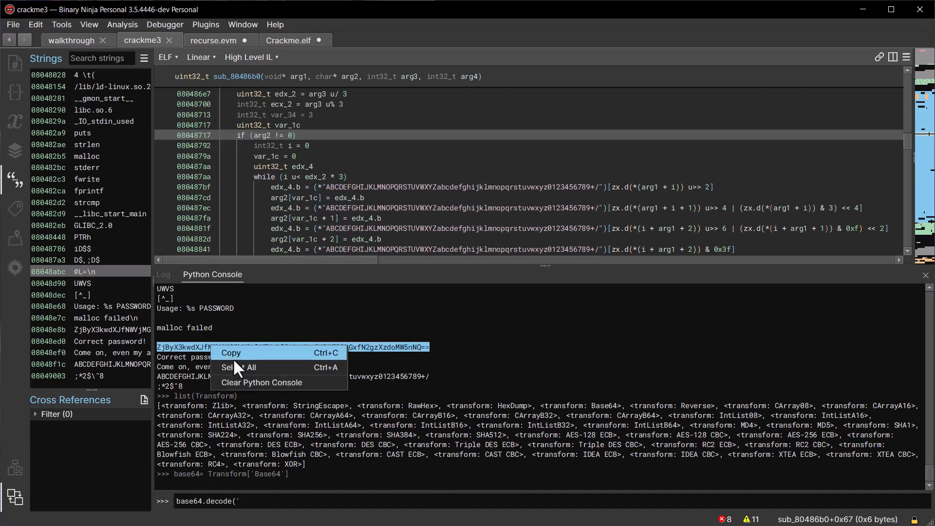
left_click(230, 352)
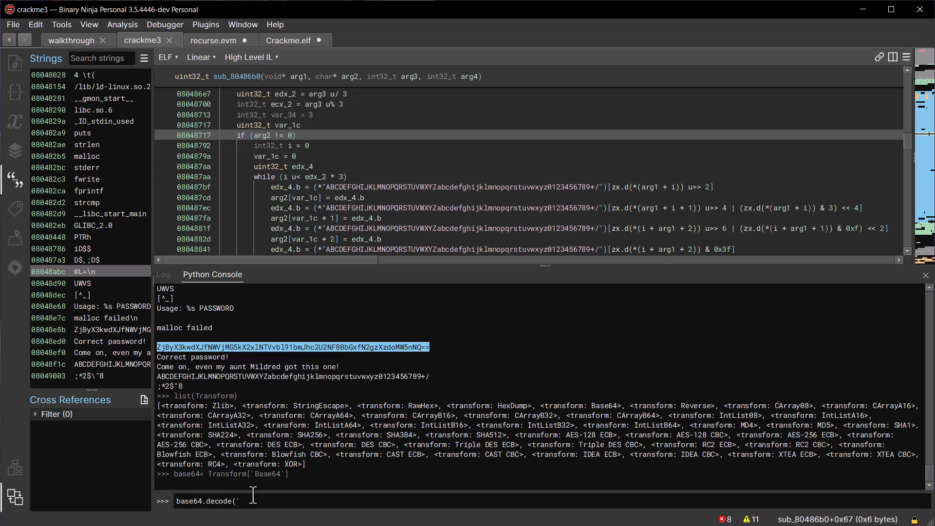
key("ctrl+v")
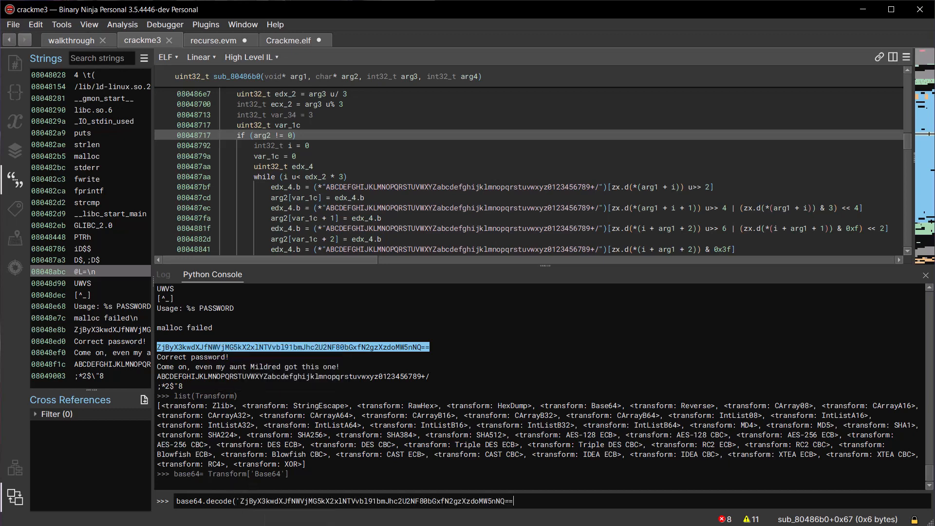
type("')")
key("Return")
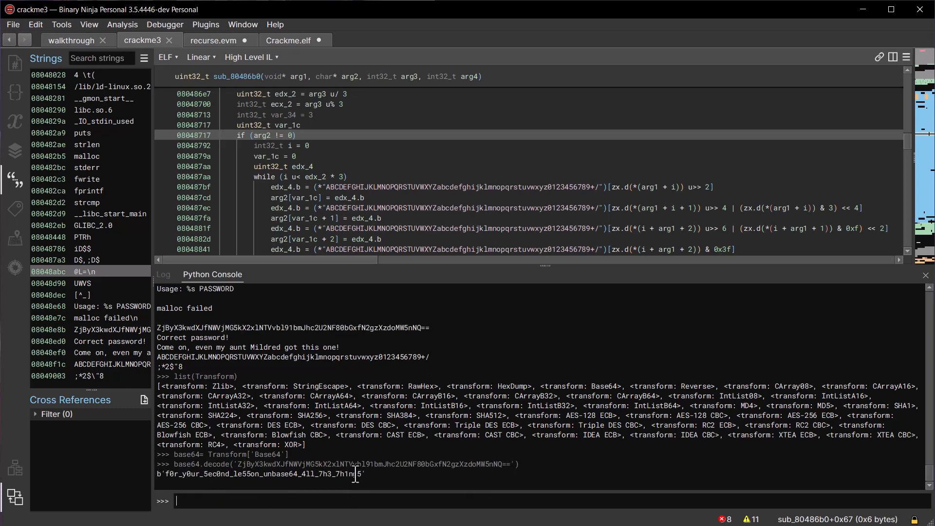
left_click_drag(361, 475, 166, 476)
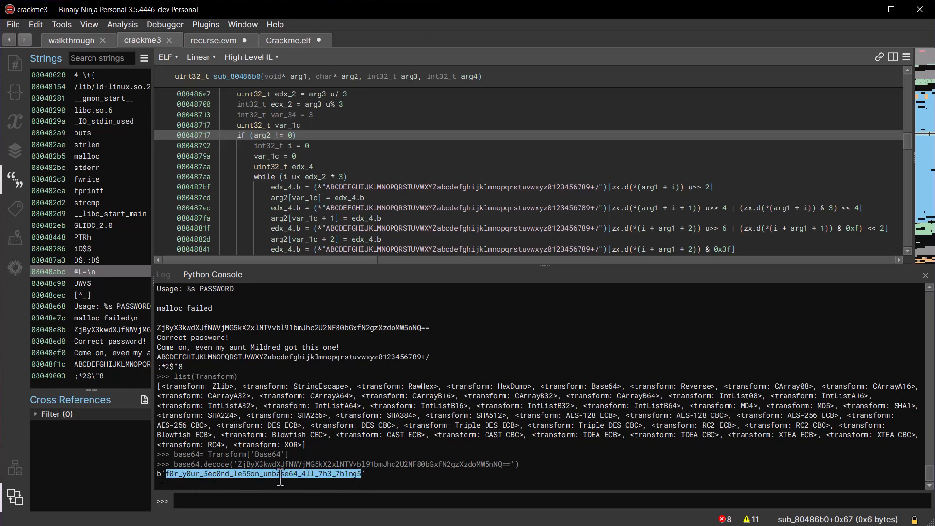
left_click_drag(281, 479, 310, 475)
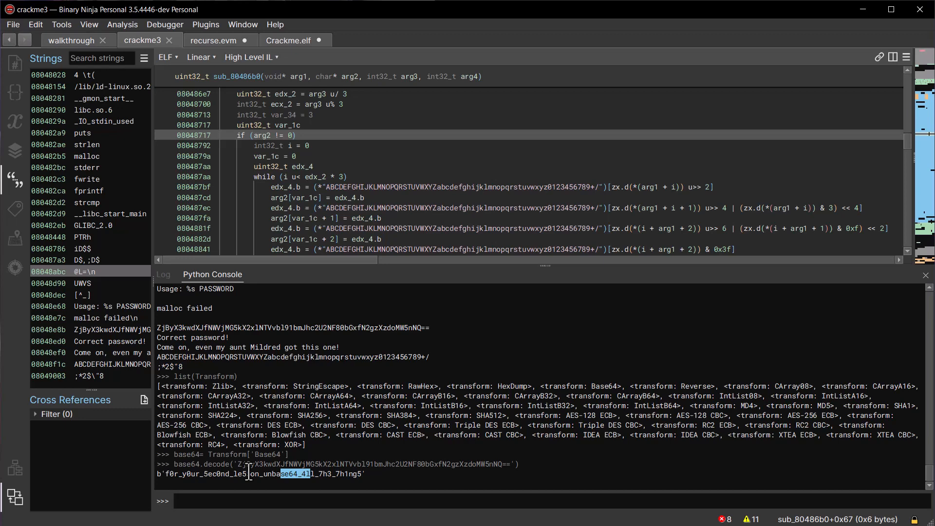
Step: Run bv.find_all_text(bv.start, bv.end, "password") in the Python console
left_click(204, 495)
type("bv.find_all_text(bv.start")
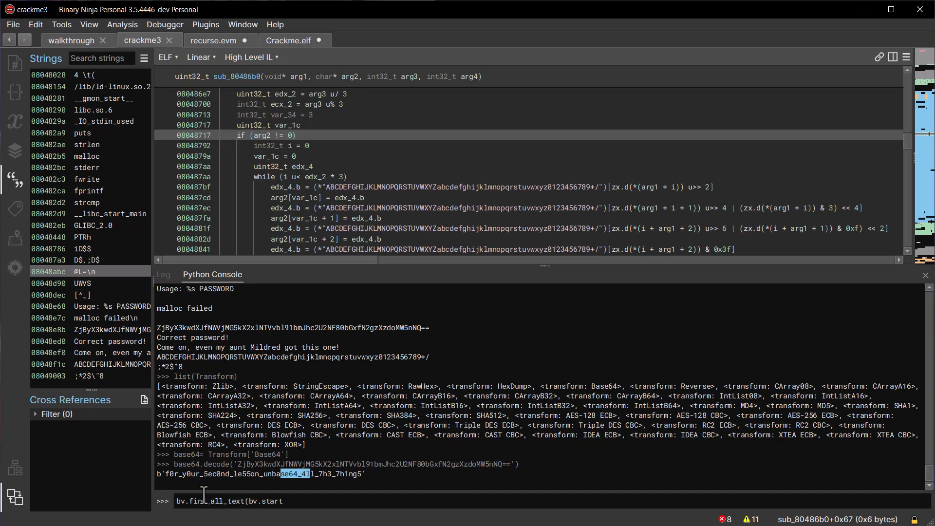
type(", bv.end")
type(", \"password\")")
key("Return")
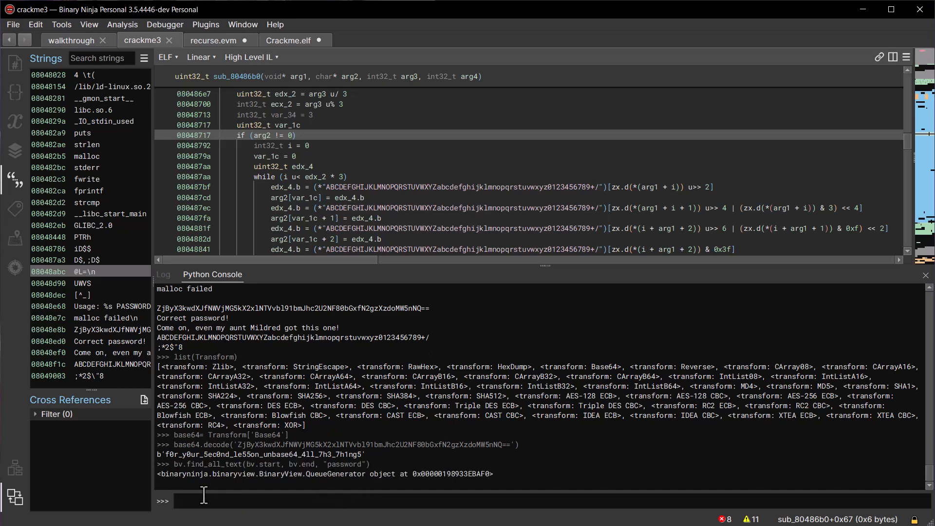
Step: Recall the find_all_text command, wrap it in list() and run it again
key("Up")
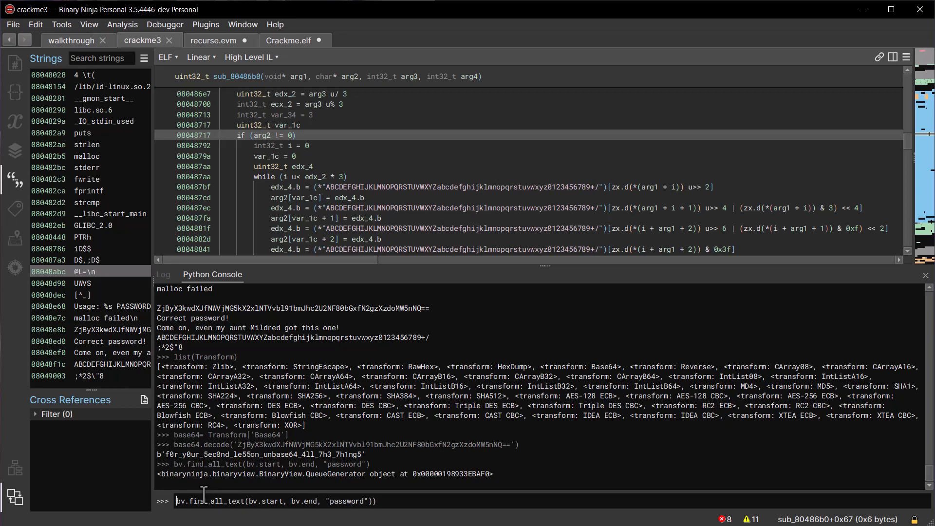
type("(")
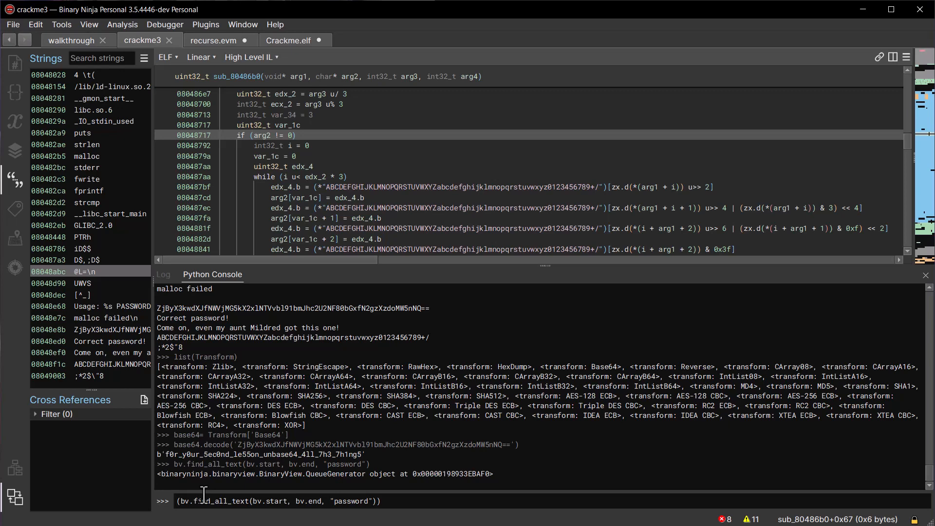
type("list")
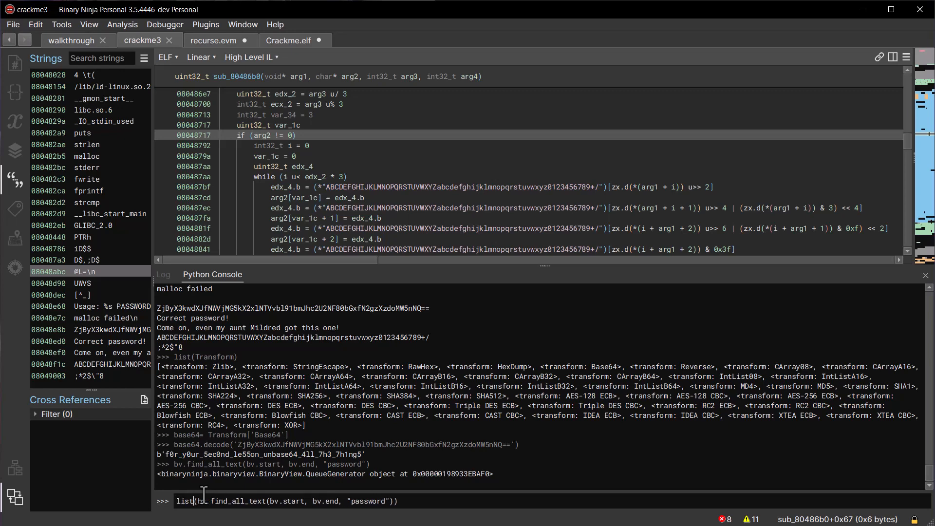
key("Return")
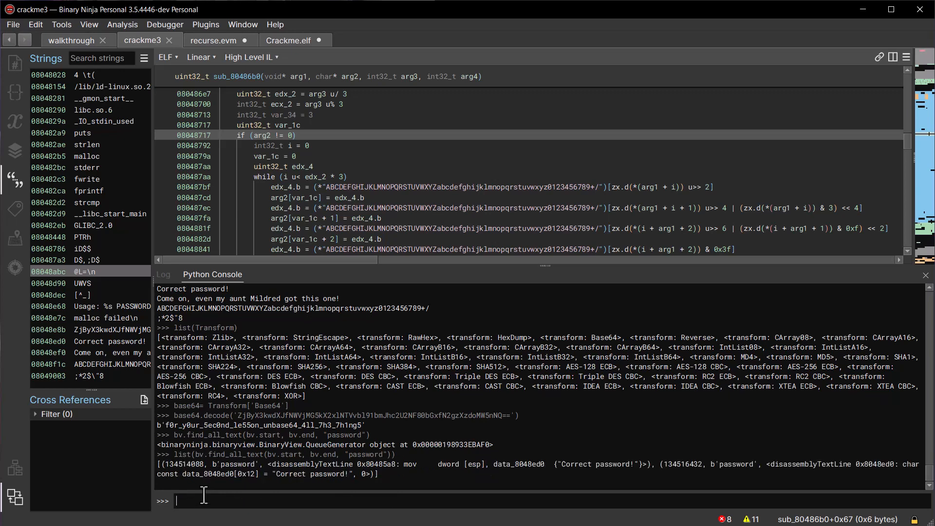
Step: Examine the list of find_all_text matches in the Python console, highlighting the matched password text and its surrounding disassembly line
triple_click(230, 464)
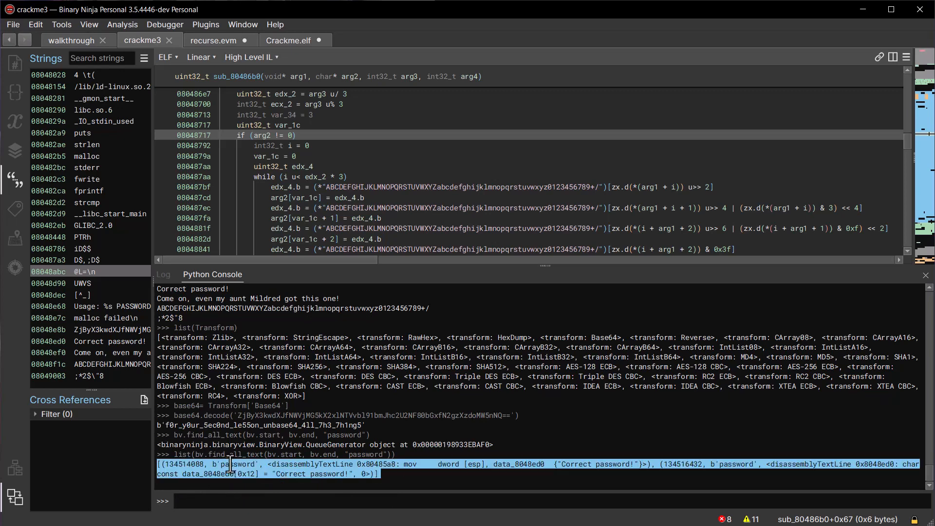
left_click(605, 462)
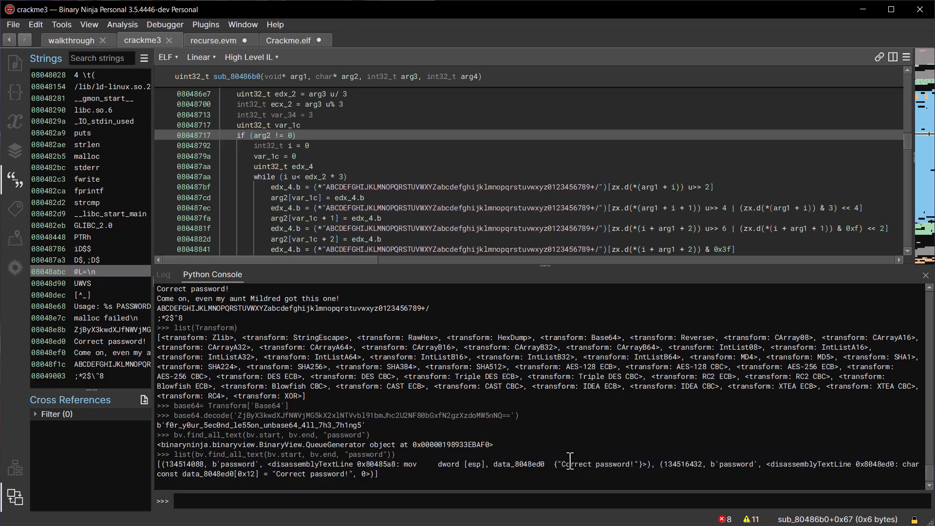
left_click_drag(570, 463, 623, 464)
left_click_drag(721, 464, 745, 463)
double_click(616, 464)
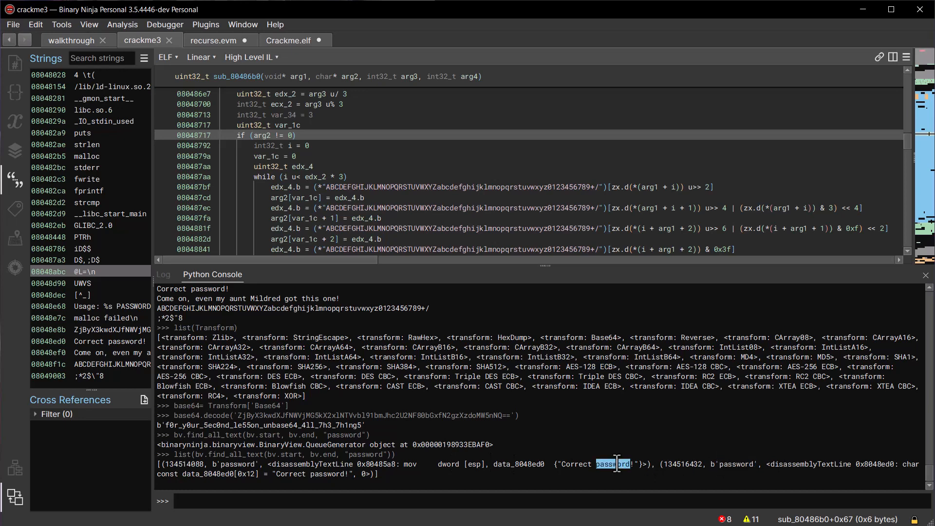
double_click(529, 465)
left_click(522, 465)
Step: Browse the Python console's command history back to the loop that prints each function in bv.functions
key("ctrl+r")
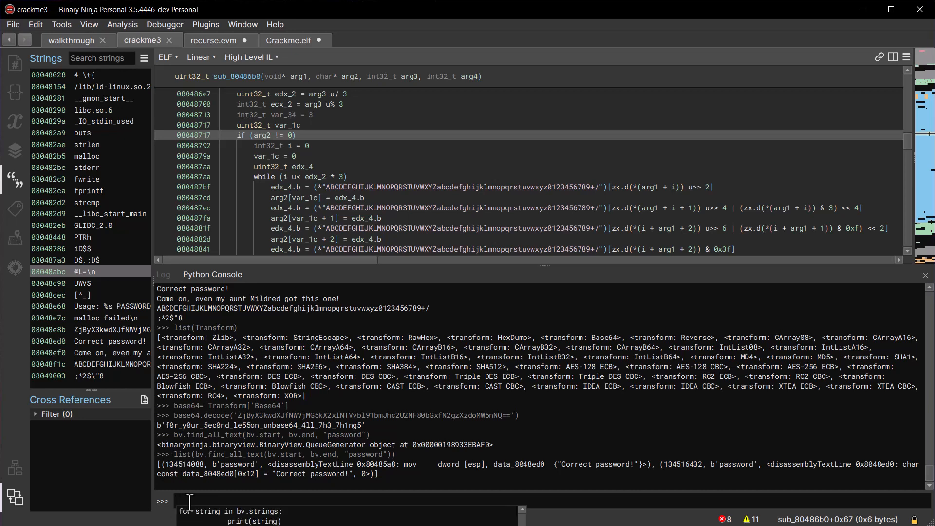
scroll(348, 517, "up", 3)
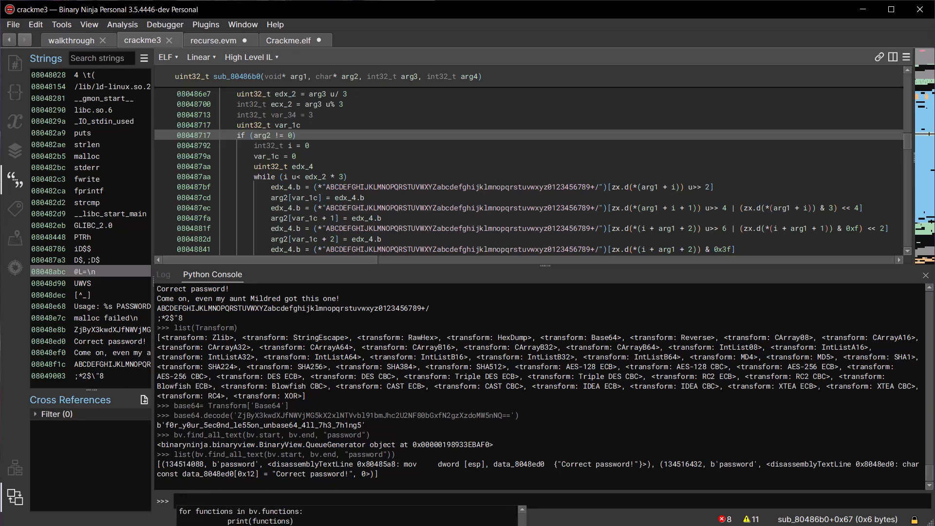
scroll(348, 517, "up", 5)
Step: Open the Snippet Editor of the Snippets plugin to view its file list and code area, and close it
left_click(201, 25)
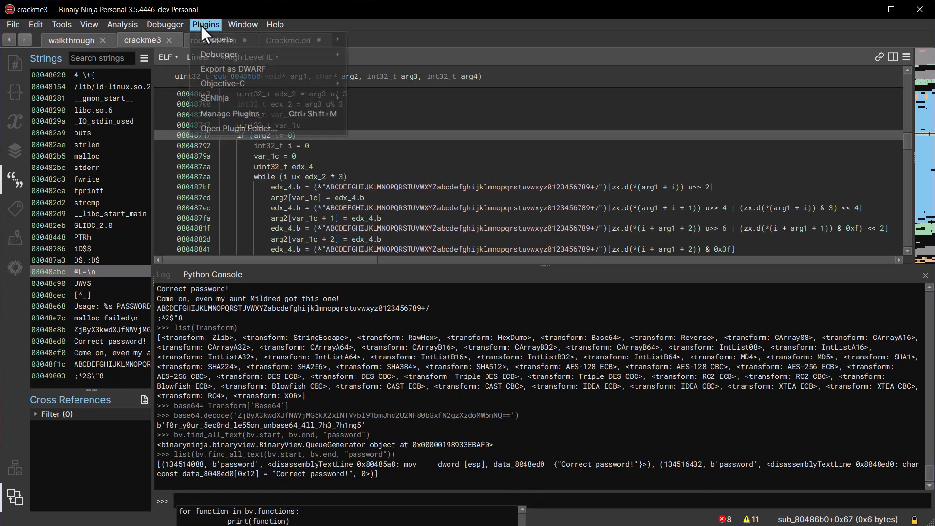
mouse_move(210, 35)
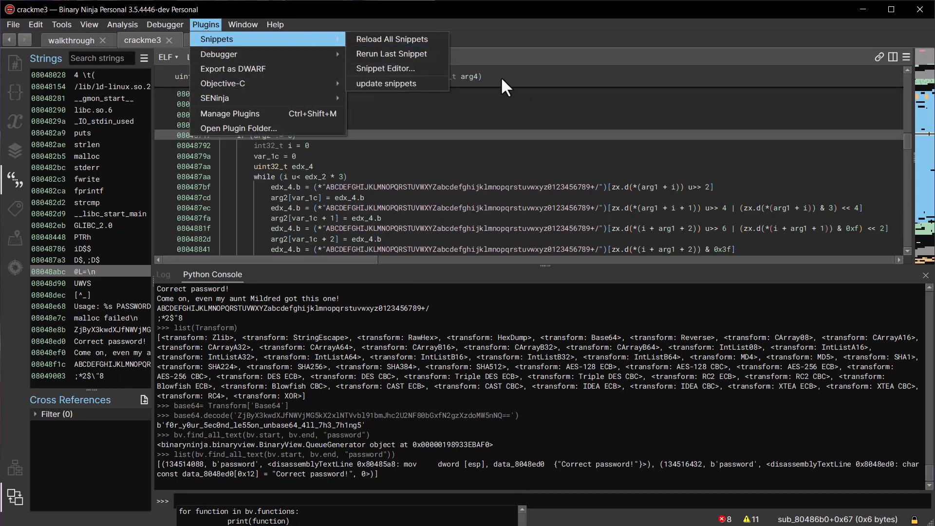
left_click(431, 68)
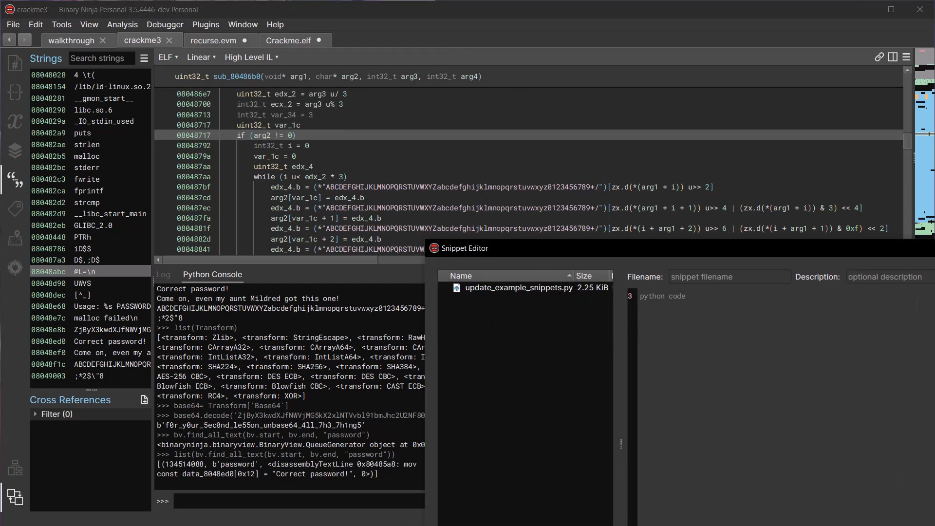
key("Escape")
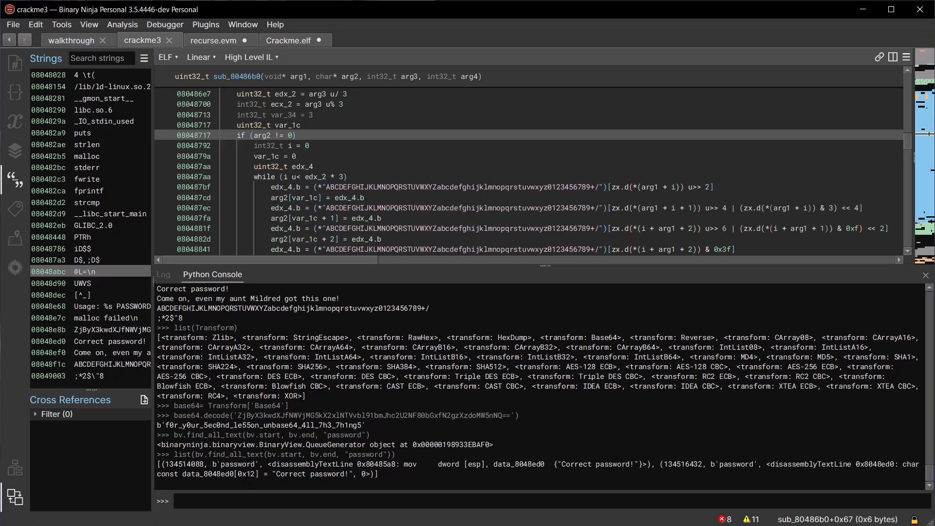
key("alt+Tab")
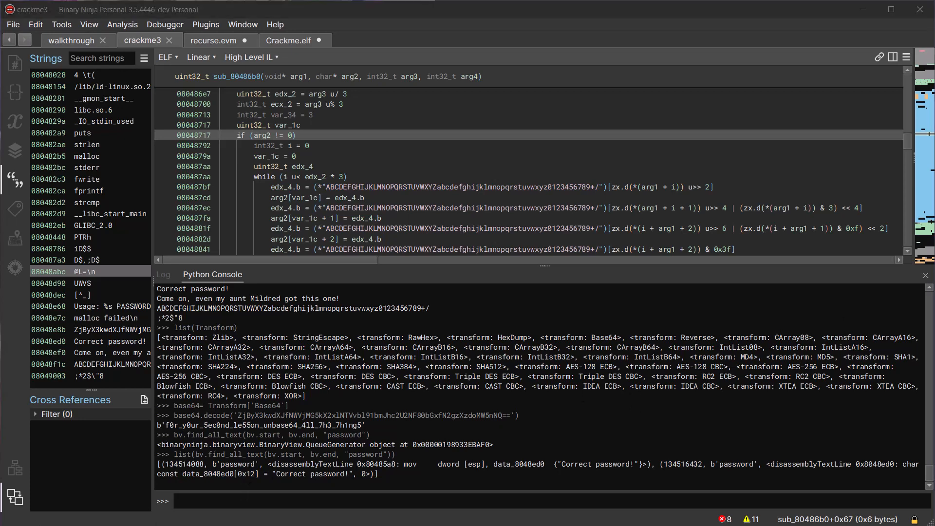